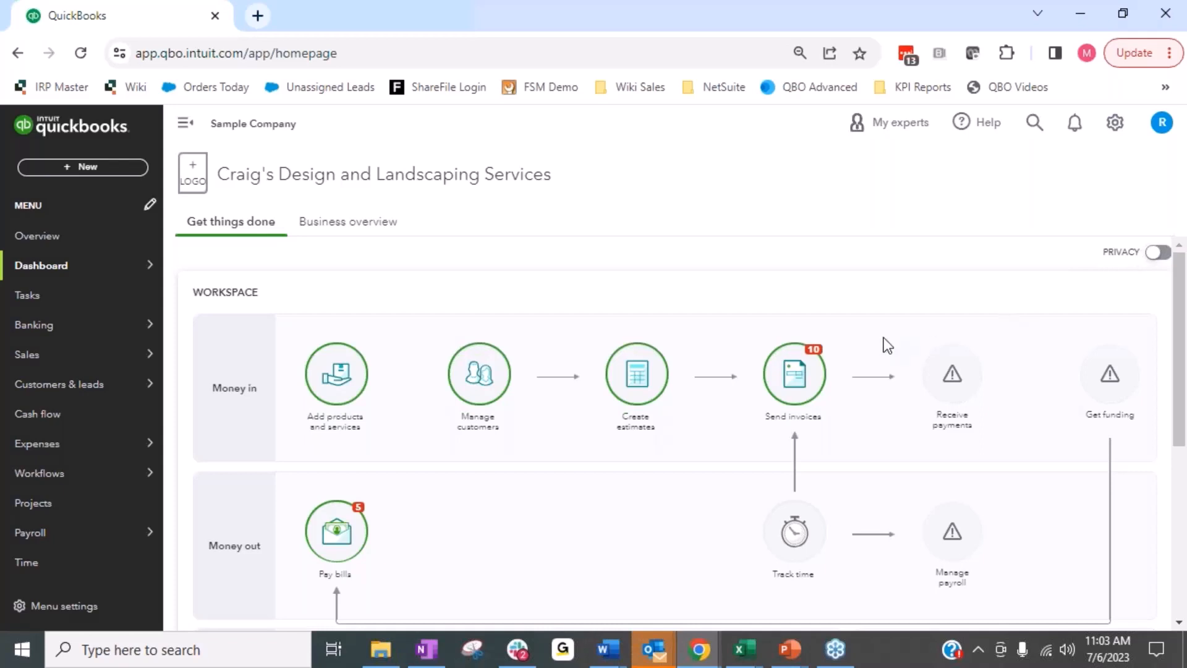
# Start a new estimate for the customer Amy's Bird Sanctuary.
pyautogui.click(97, 176)
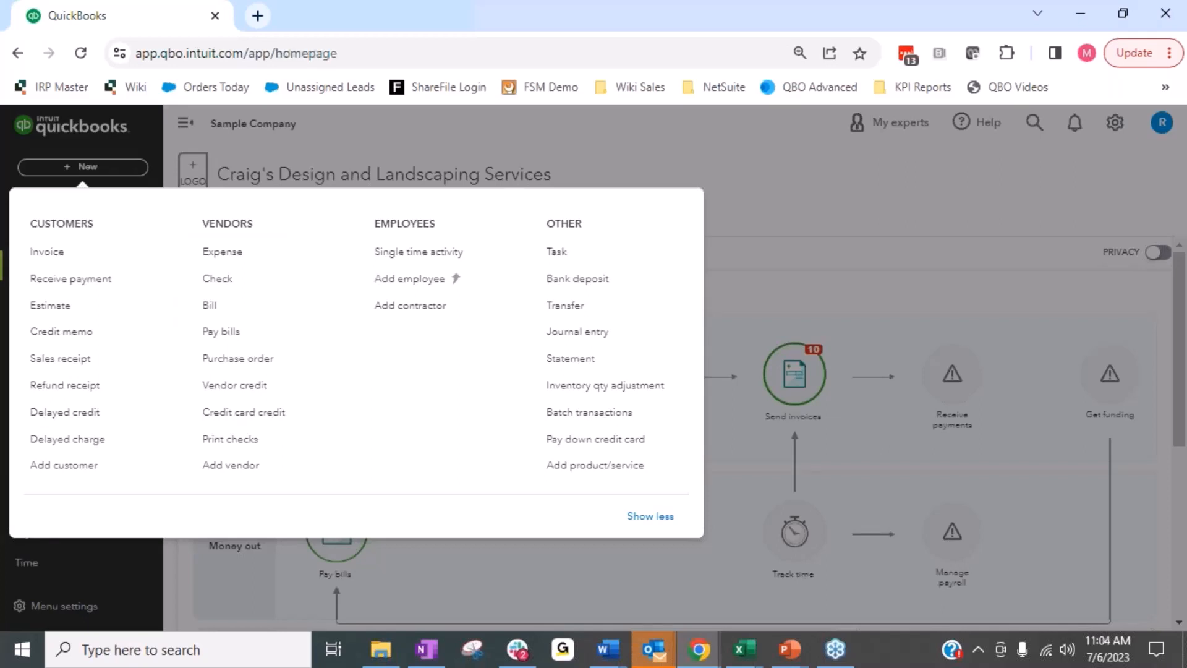
pyautogui.click(52, 304)
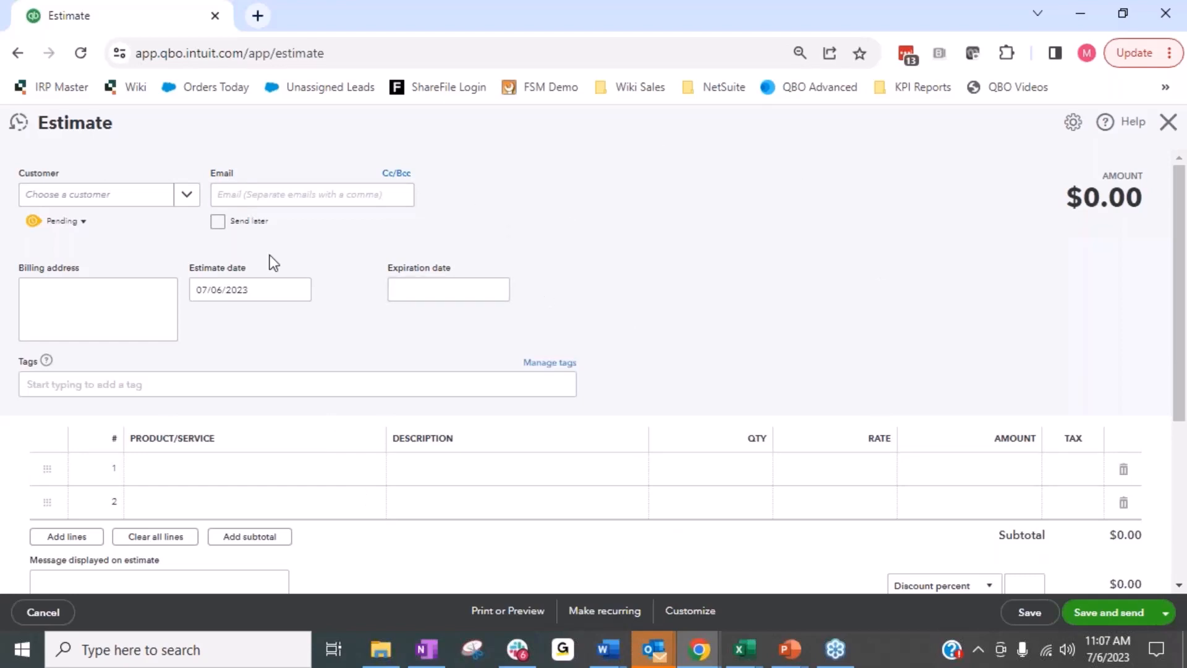
pyautogui.click(191, 200)
pyautogui.click(173, 259)
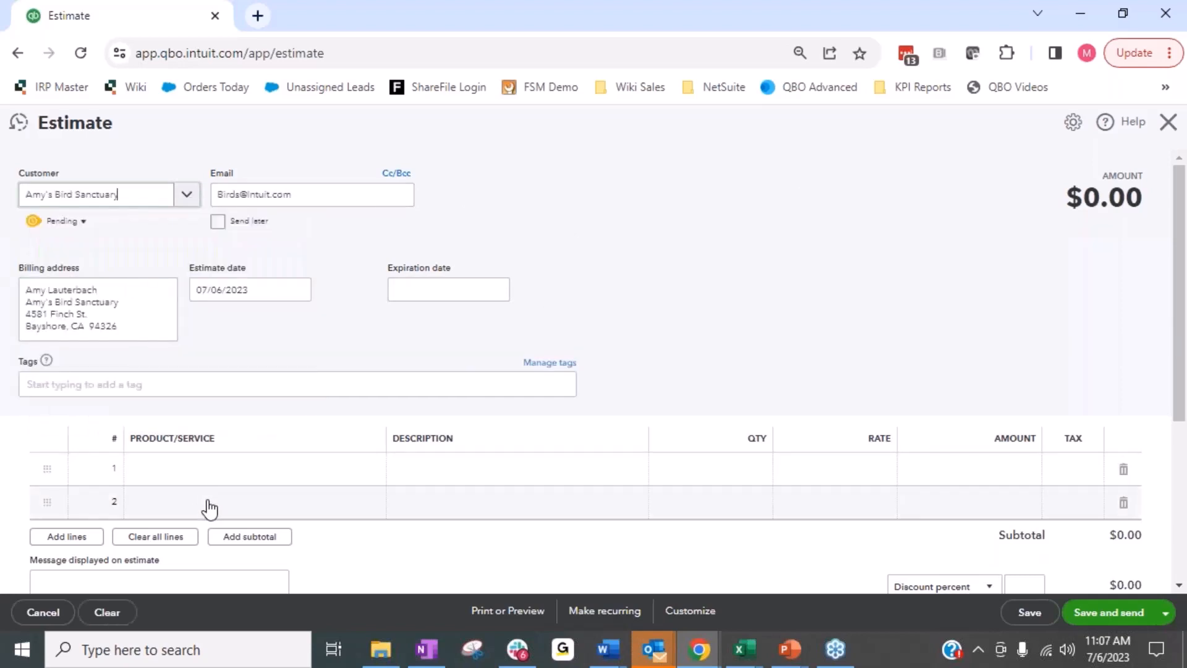
# Add the Design service with a quantity of 100 on the estimate's first line and save the estimate.
pyautogui.click(202, 479)
pyautogui.click(374, 474)
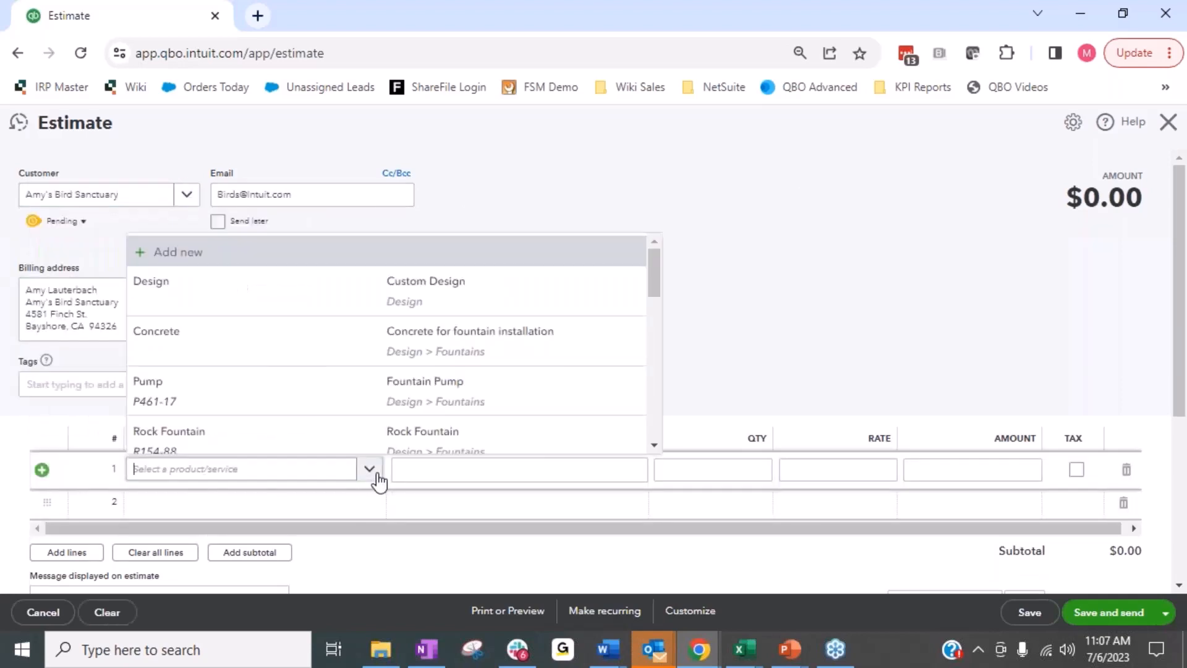
pyautogui.click(233, 299)
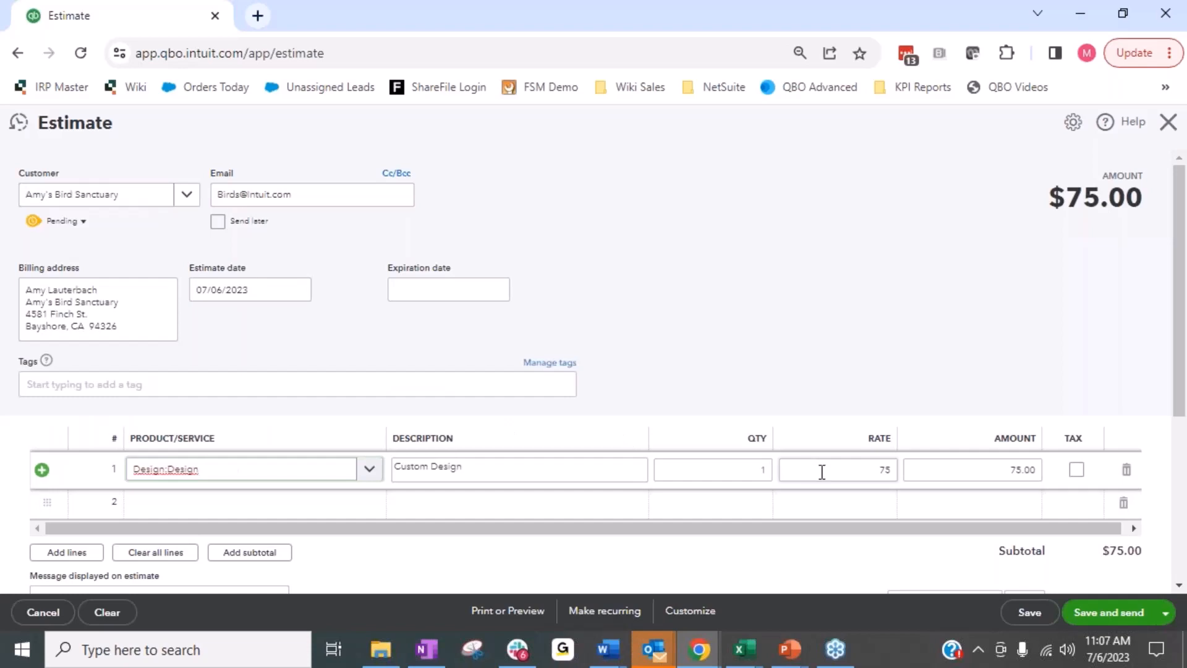
pyautogui.click(747, 474)
pyautogui.write('10')
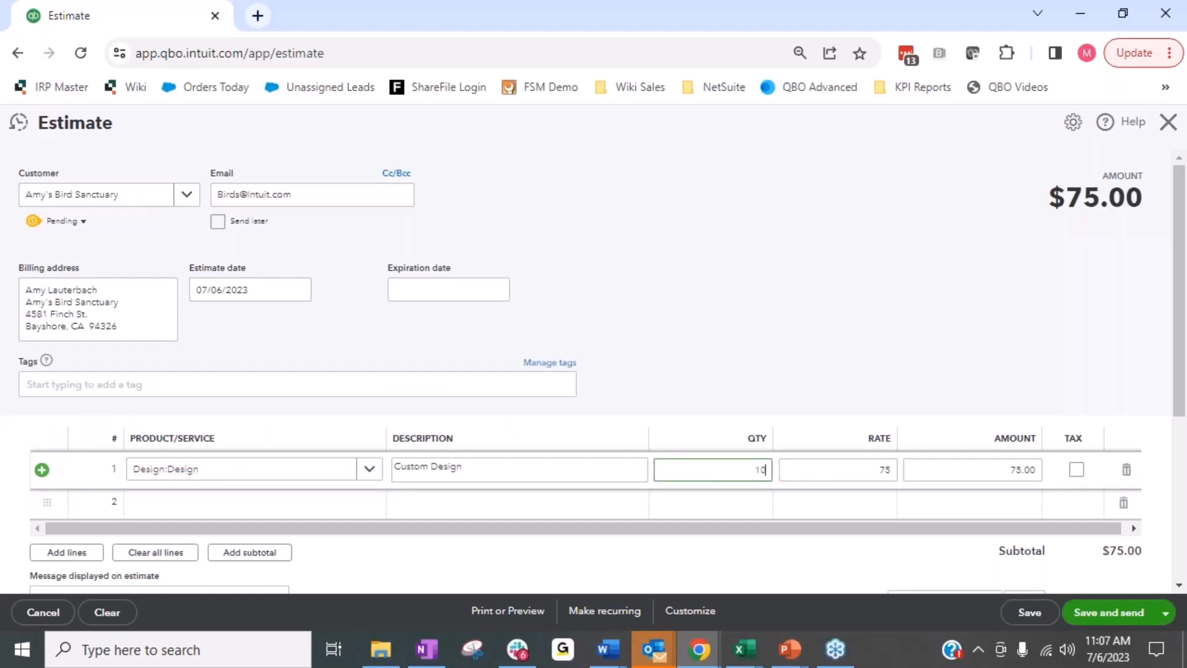
pyautogui.write('0')
pyautogui.press('Tab')
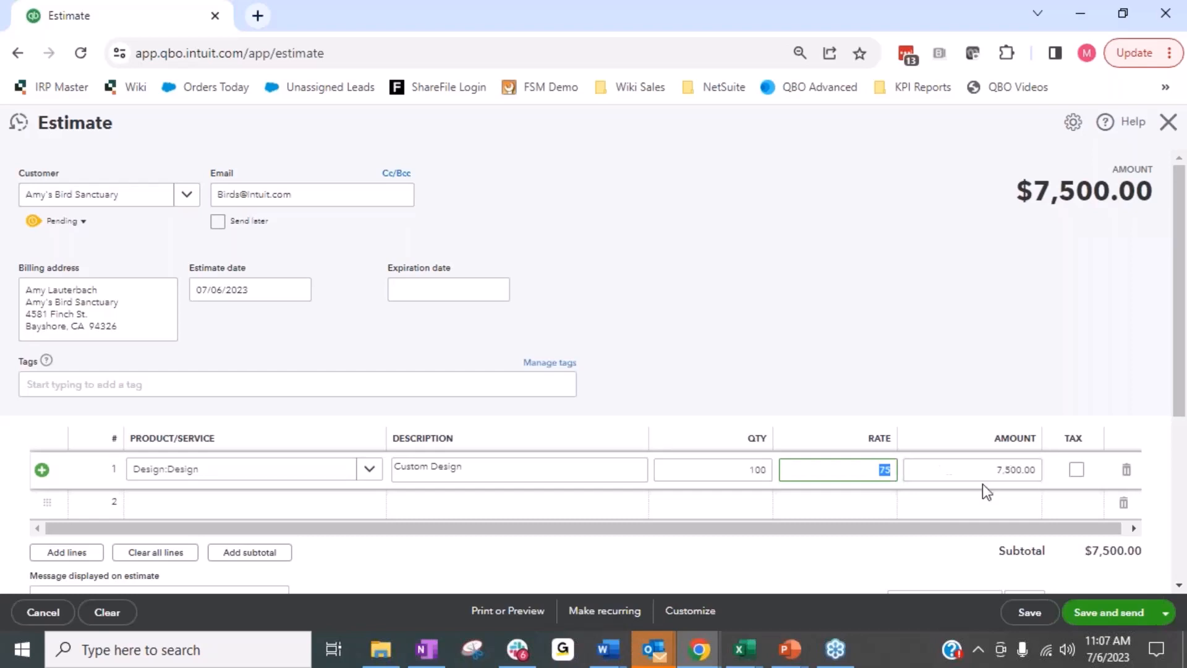
pyautogui.click(864, 309)
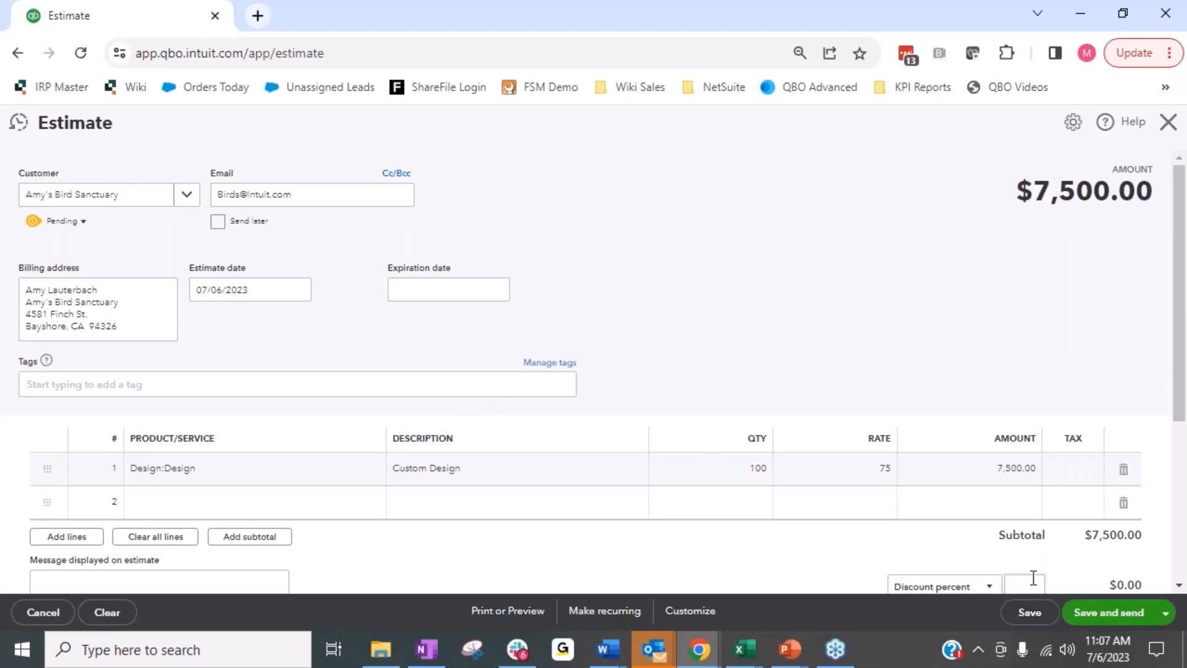
pyautogui.click(1026, 614)
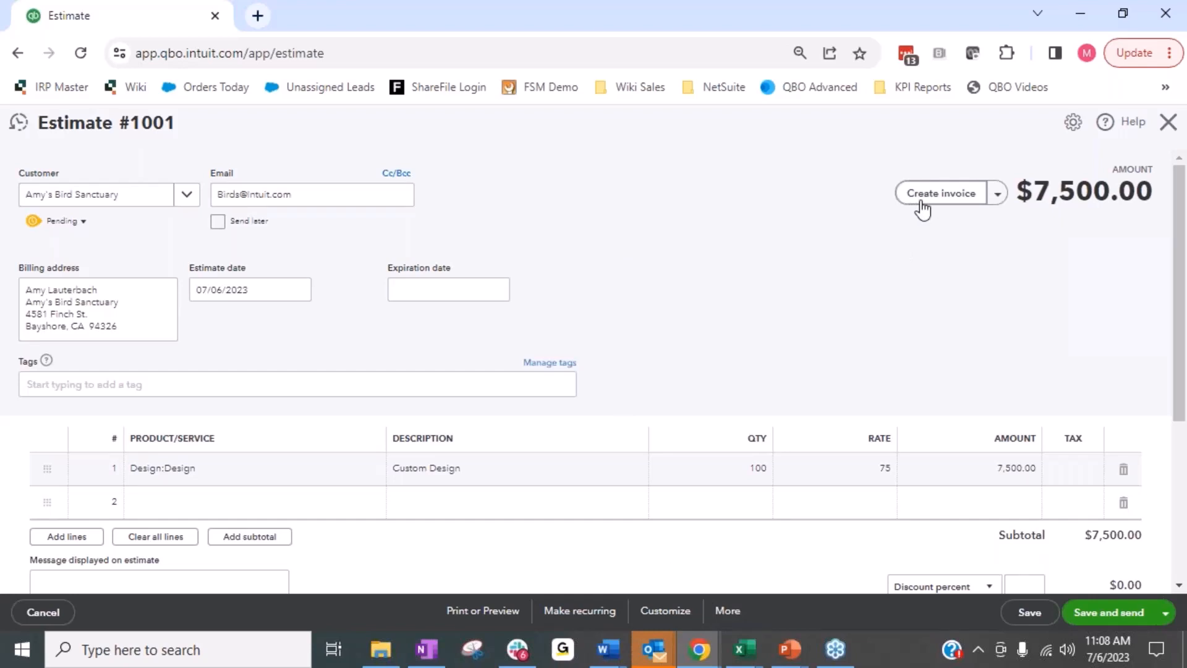
pyautogui.click(1034, 613)
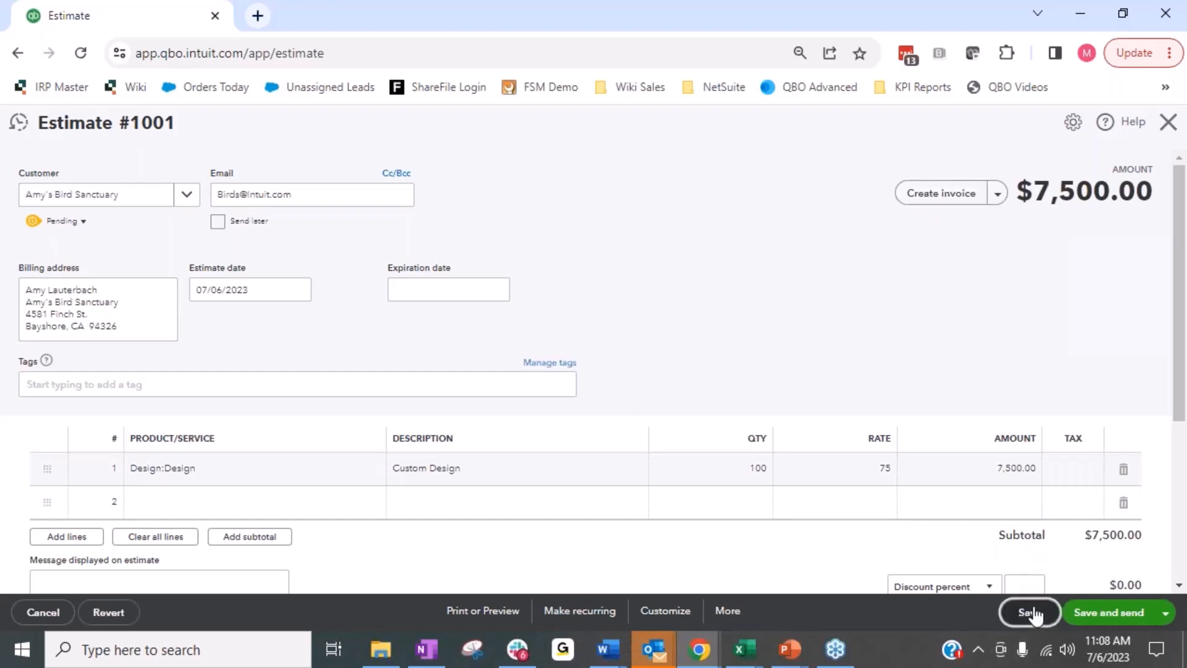
# Create an invoice from the estimate, set the Design line's quantity to 50, and save the invoice.
pyautogui.click(958, 199)
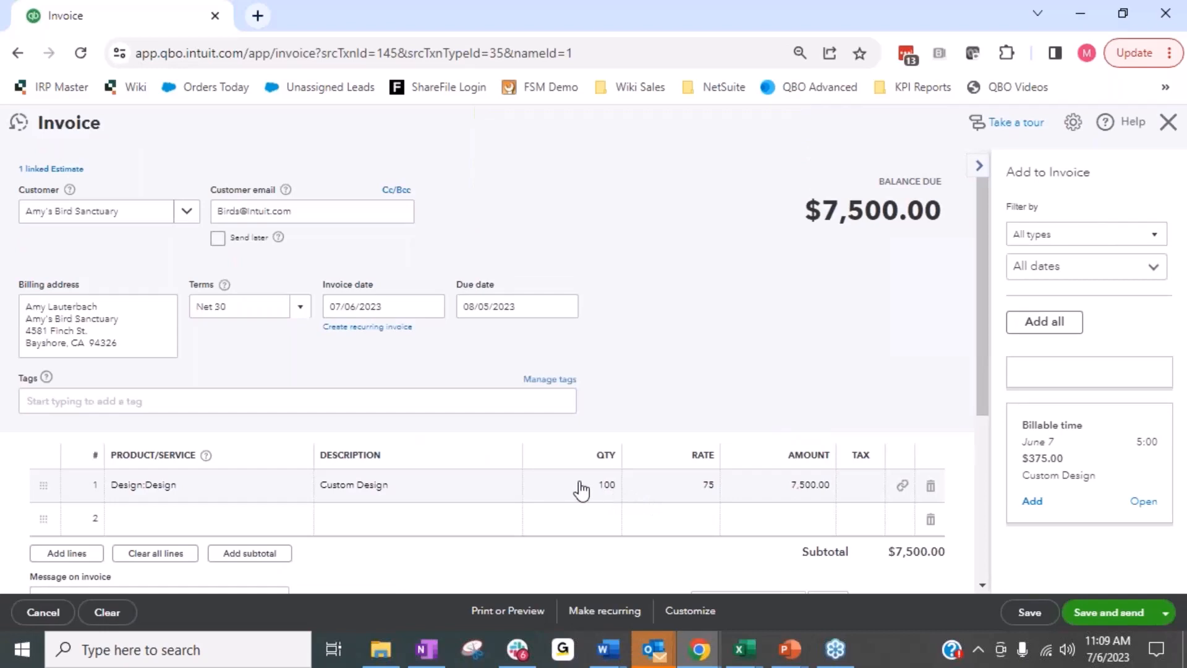
pyautogui.click(578, 494)
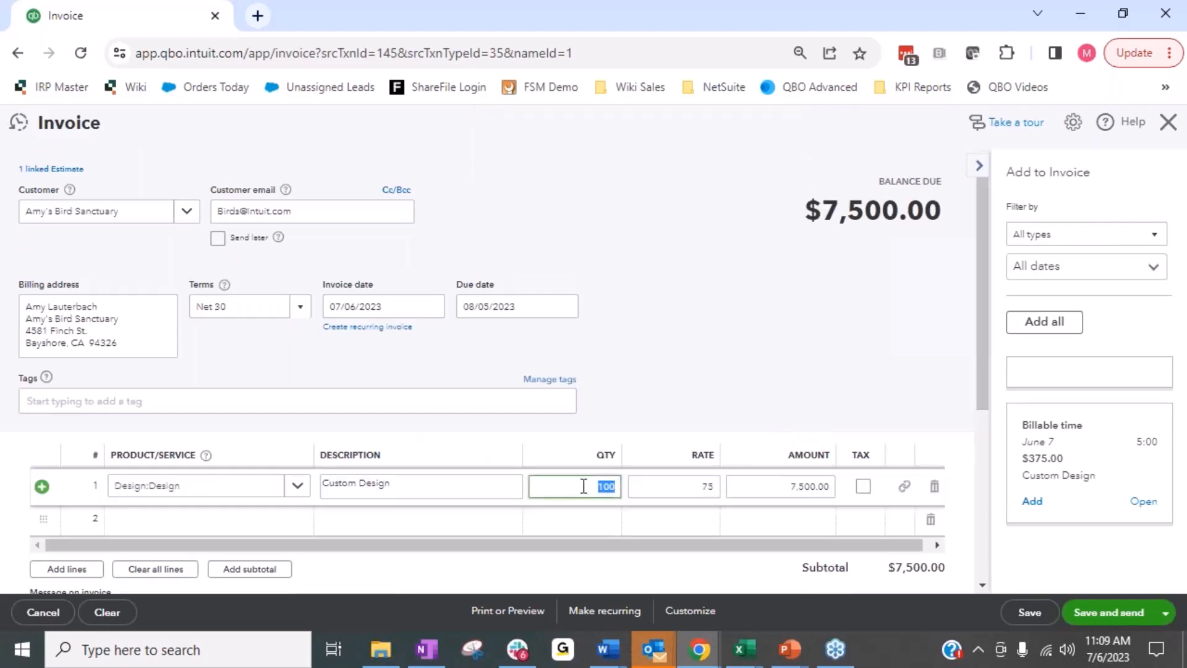
pyautogui.write('50')
pyautogui.press('Tab')
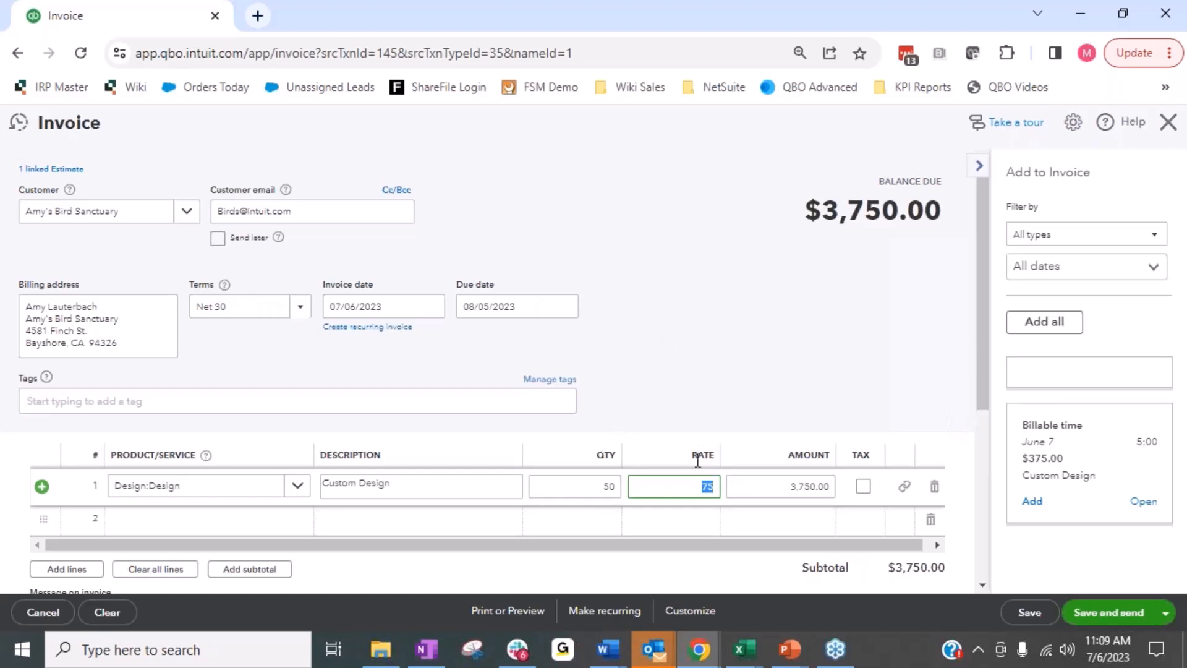
pyautogui.click(1046, 621)
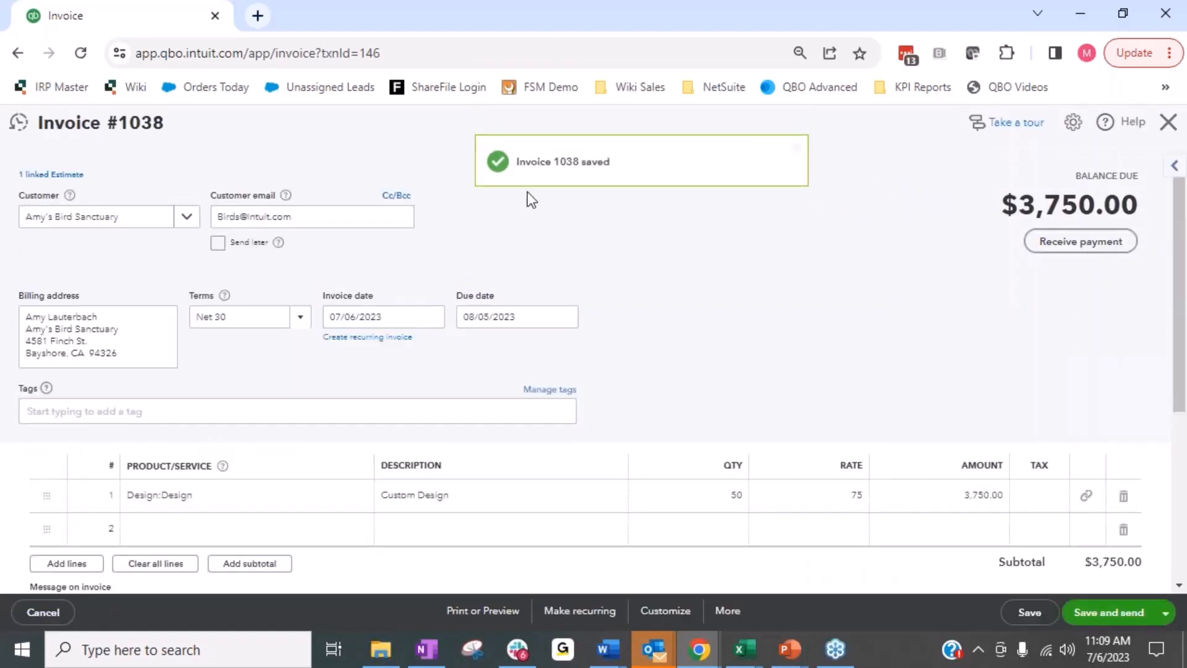
# Open the estimate linked to the invoice, review its status, details and date, and close it.
pyautogui.click(56, 176)
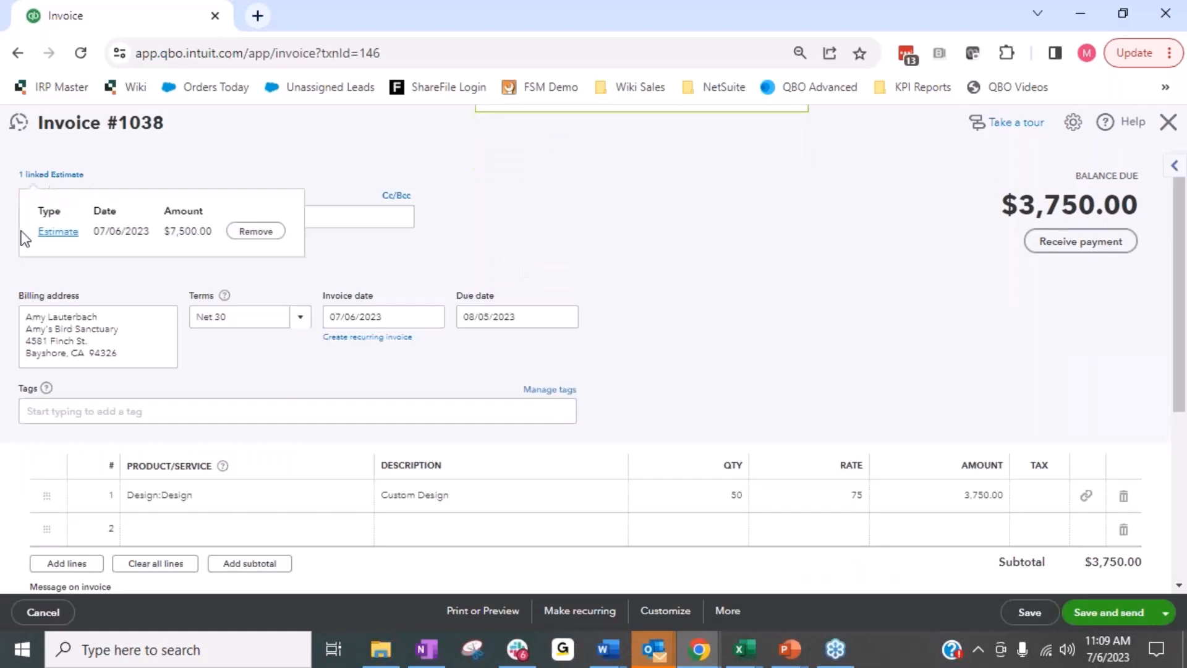
pyautogui.click(55, 234)
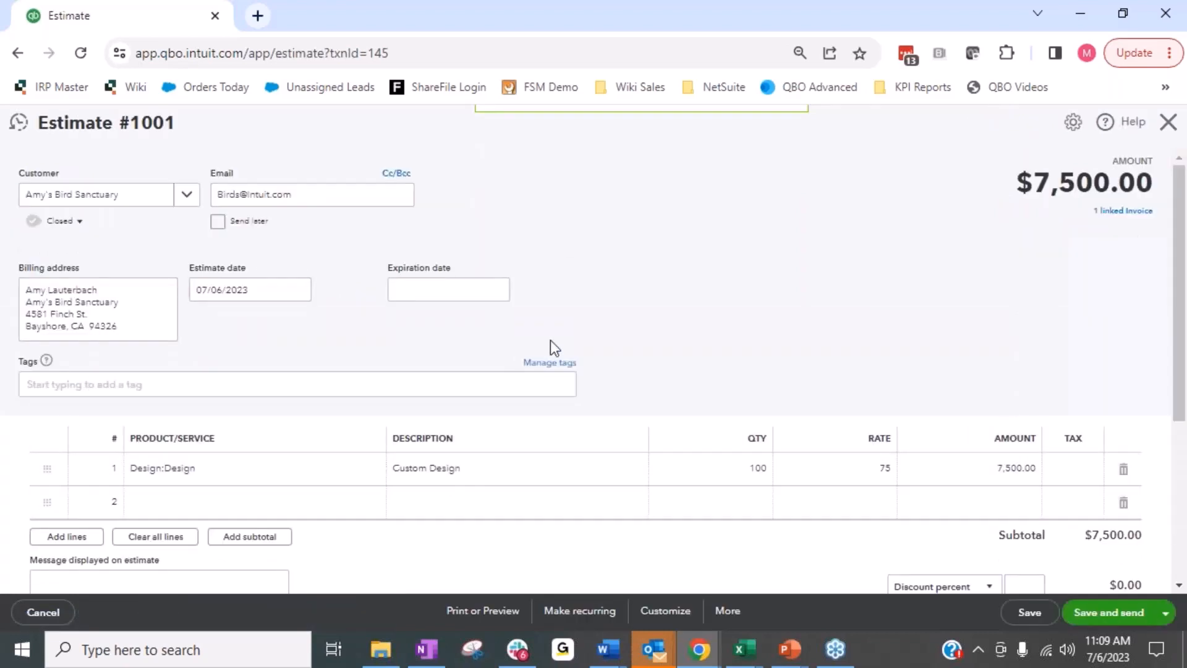
pyautogui.scroll(-4, 584, 302)
pyautogui.scroll(4, 590, 319)
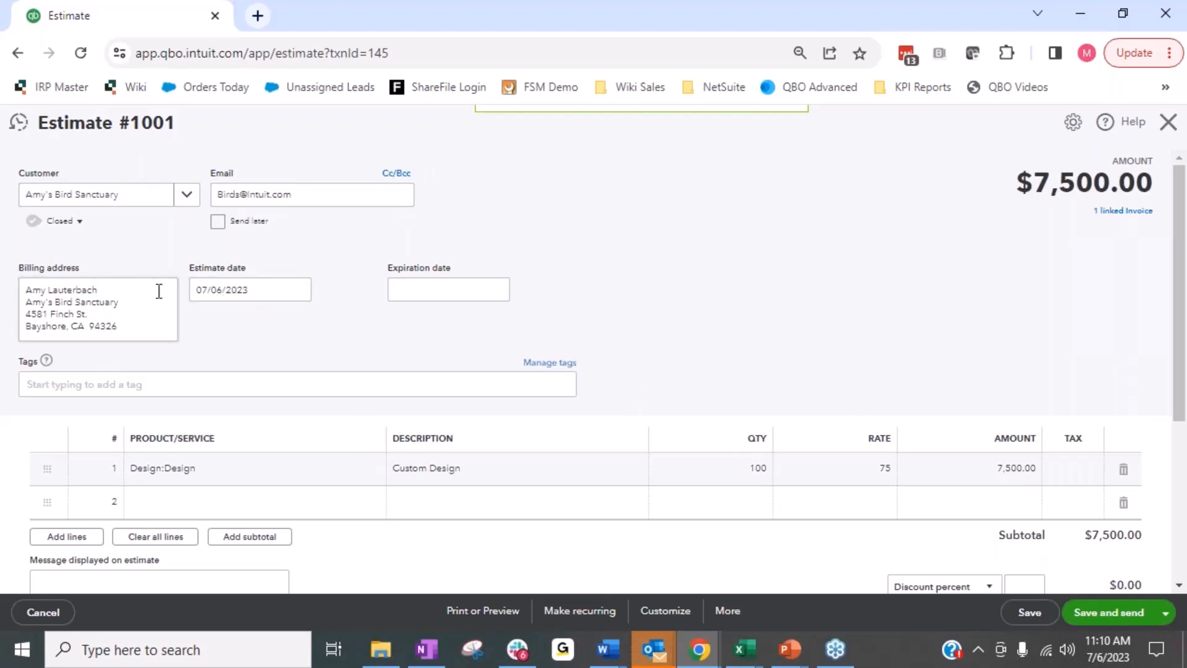
pyautogui.click(300, 290)
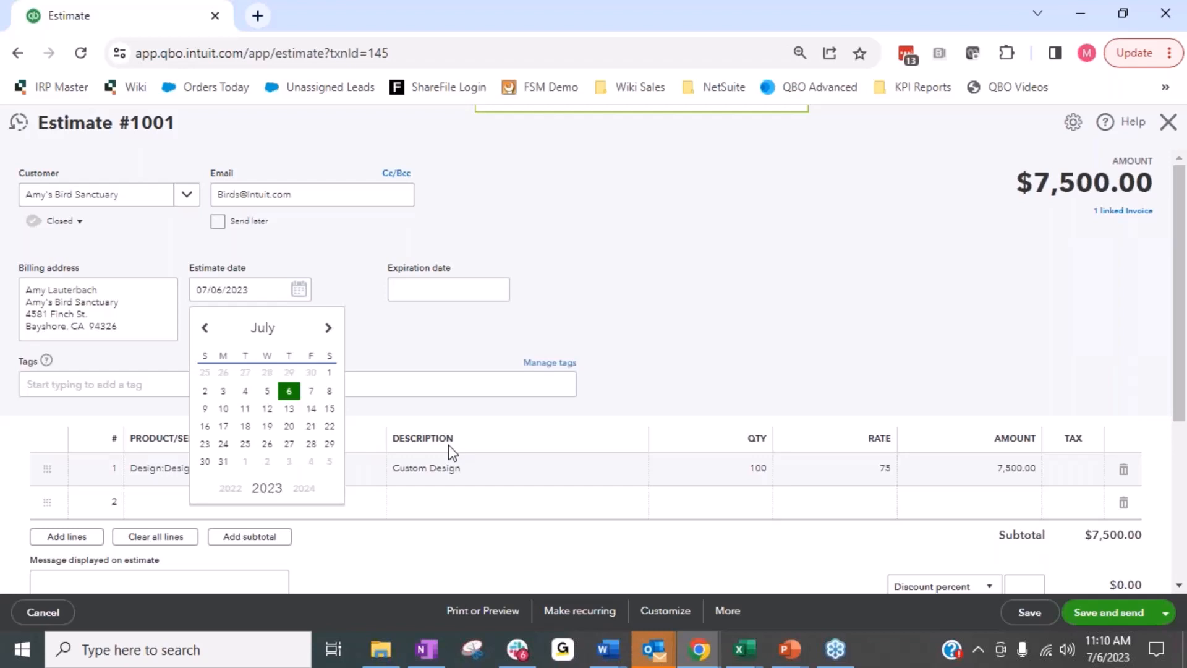
pyautogui.click(121, 256)
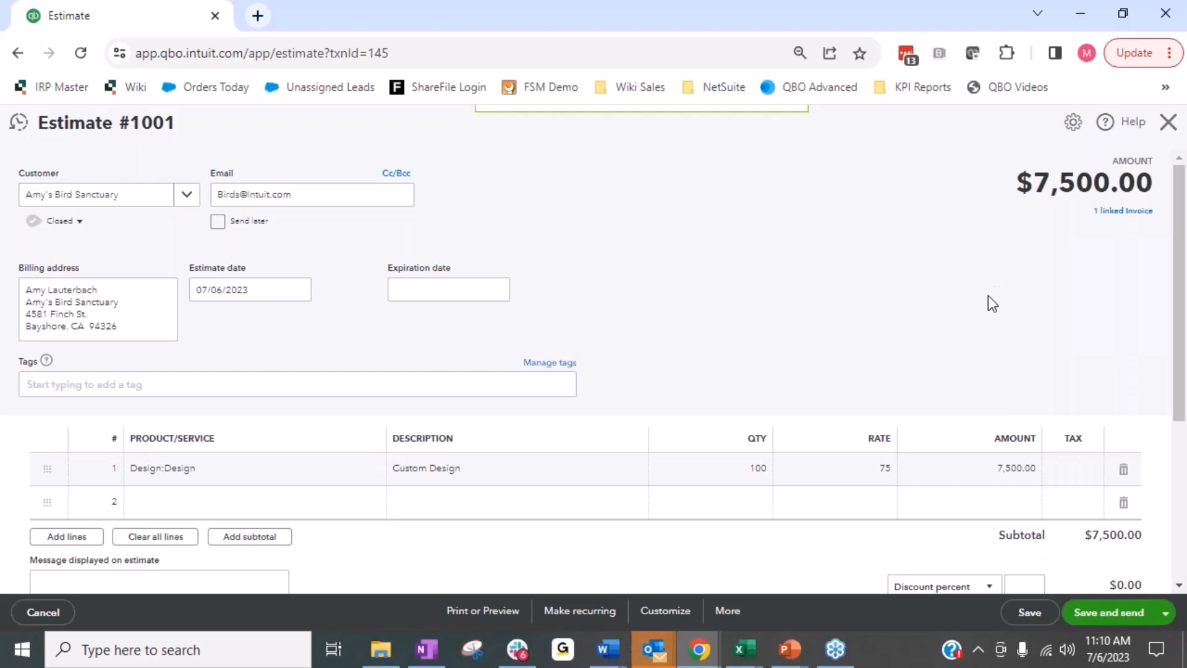
pyautogui.click(1167, 128)
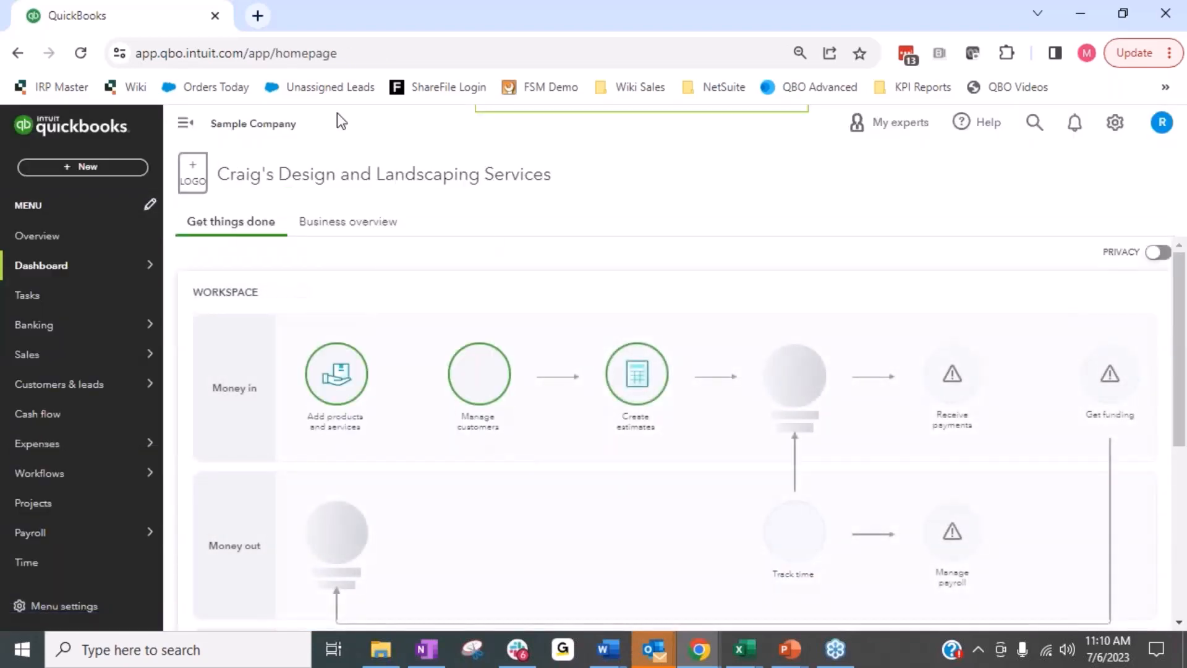
# View the customers list and the blank new project form, closing the form without saving.
pyautogui.moveTo(128, 384)
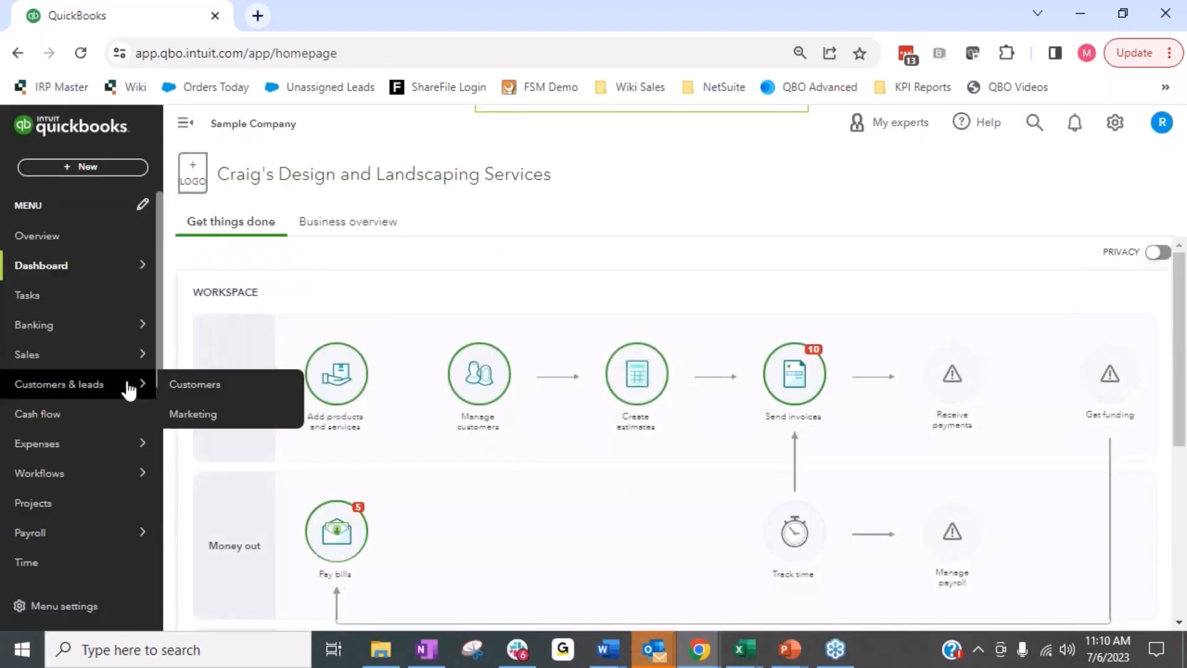
pyautogui.click(209, 391)
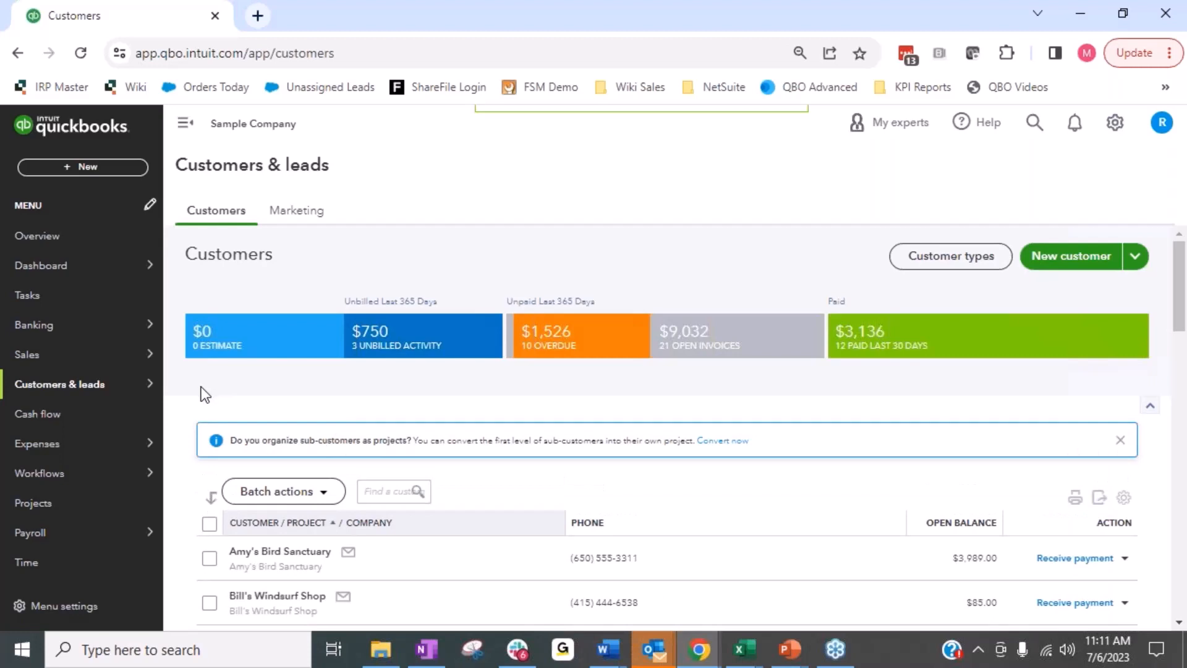
pyautogui.click(37, 502)
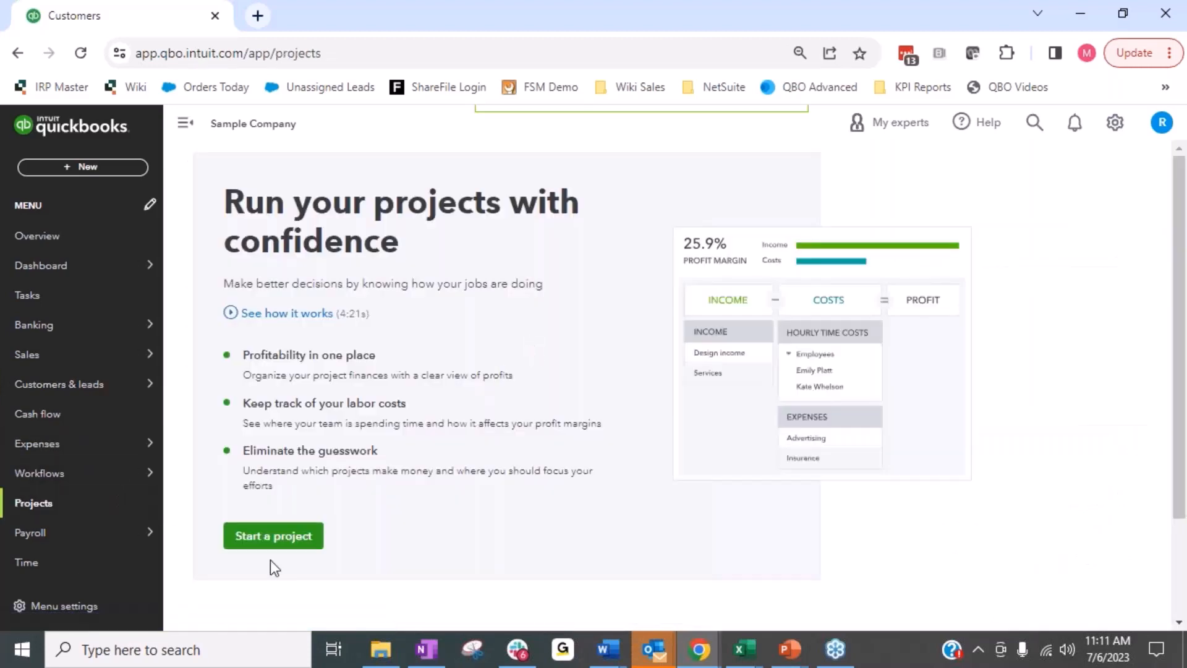
pyautogui.click(275, 536)
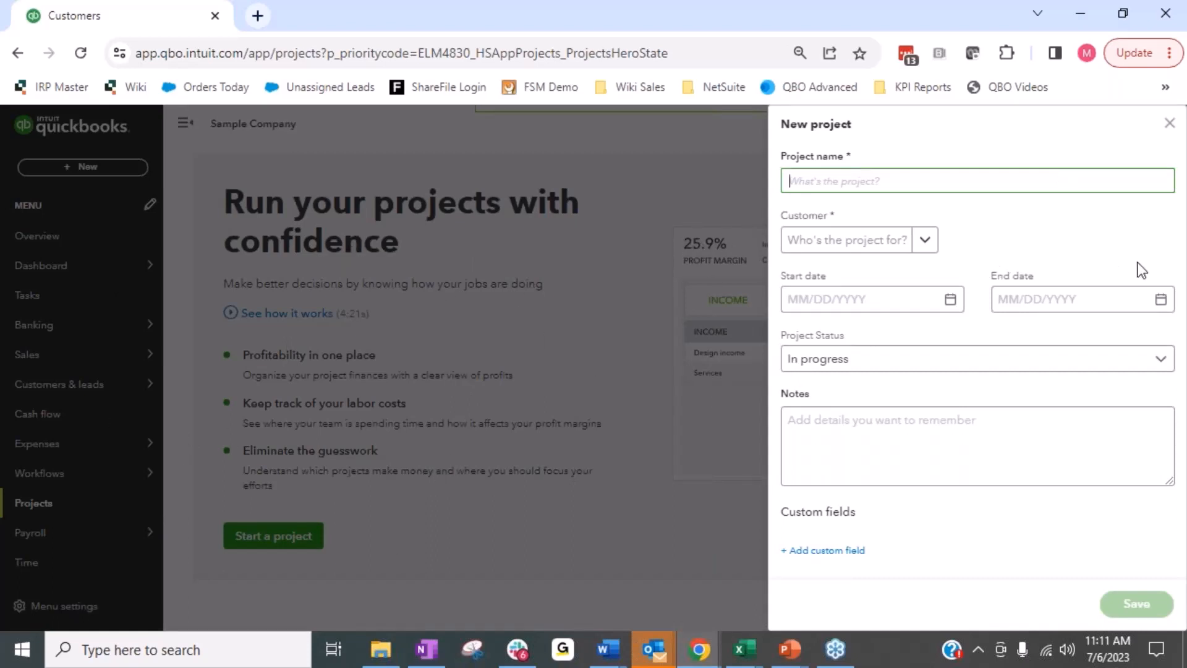
pyautogui.click(1169, 123)
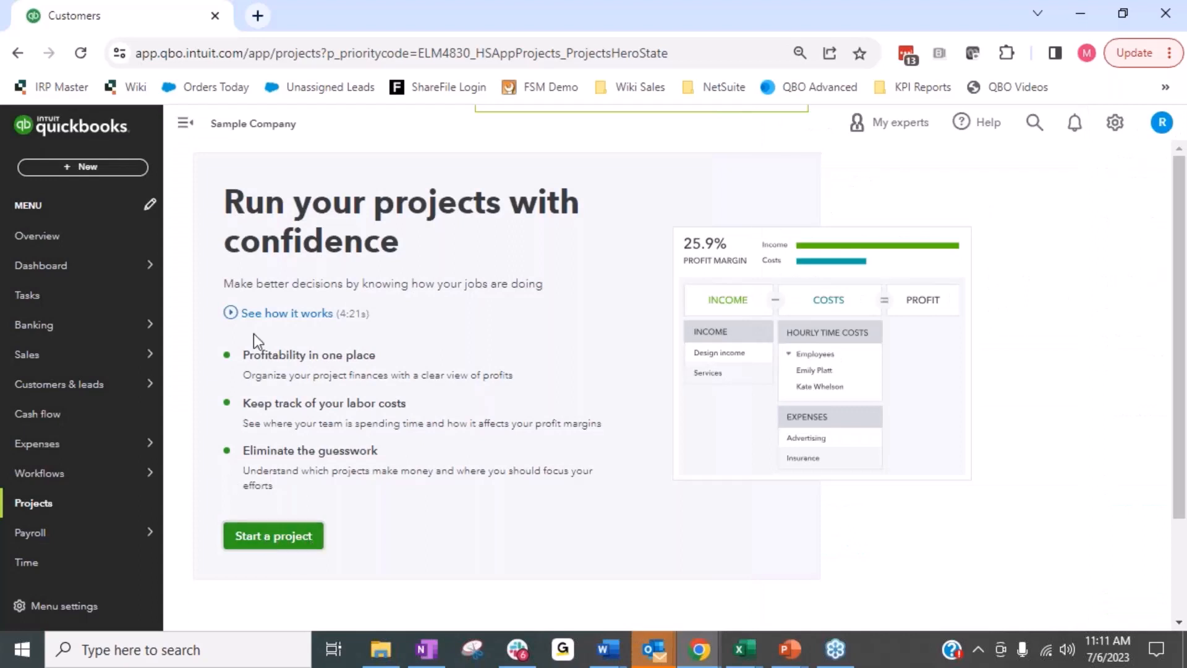
# Start a new purchase order for the vendor Bob's Burger Joint.
pyautogui.moveTo(118, 398)
pyautogui.click(99, 170)
pyautogui.click(232, 285)
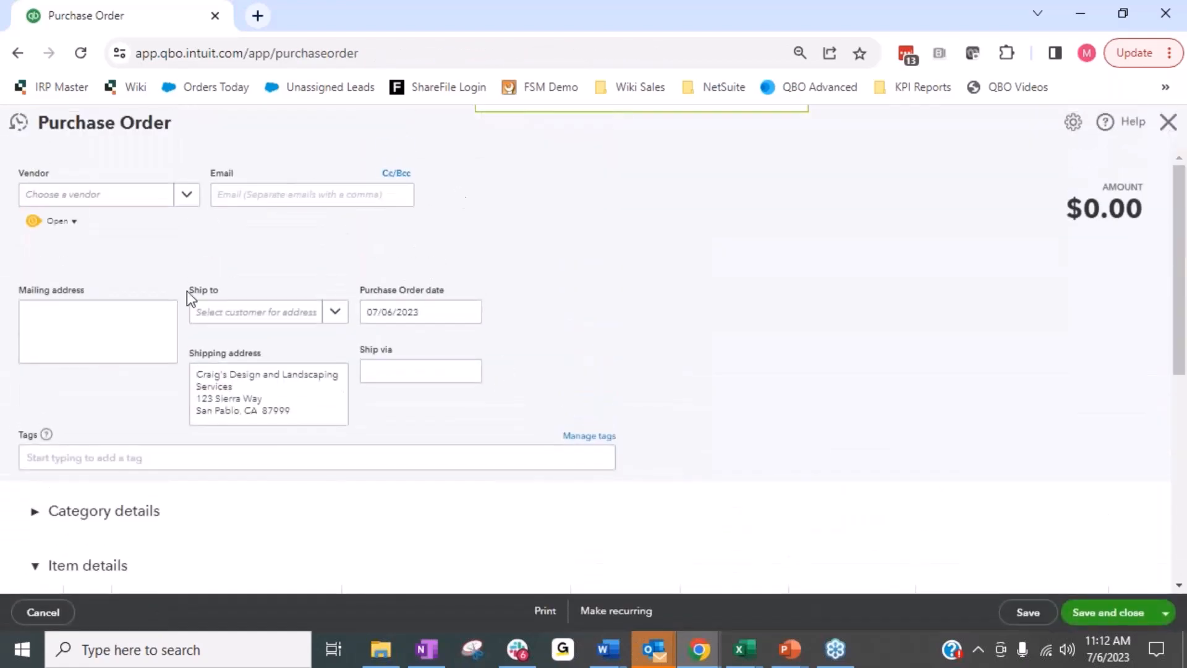
pyautogui.click(198, 196)
pyautogui.click(134, 267)
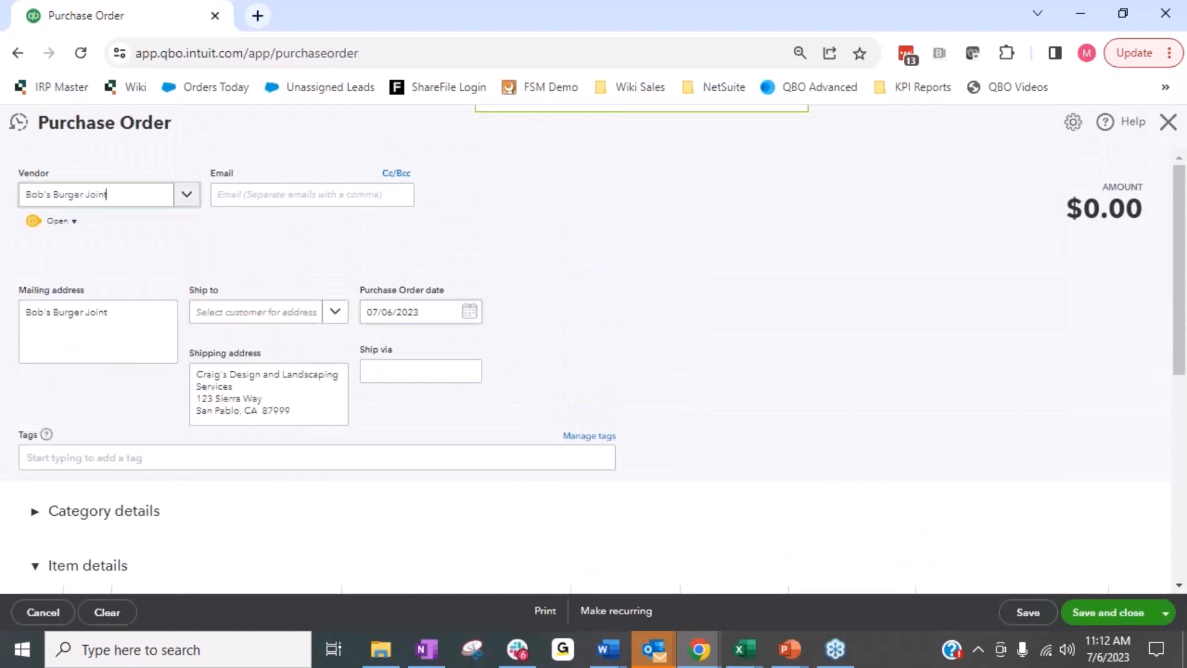
# Search for "des" among the products for the purchase order's first item line, and clear the search text.
pyautogui.scroll(-5, 569, 273)
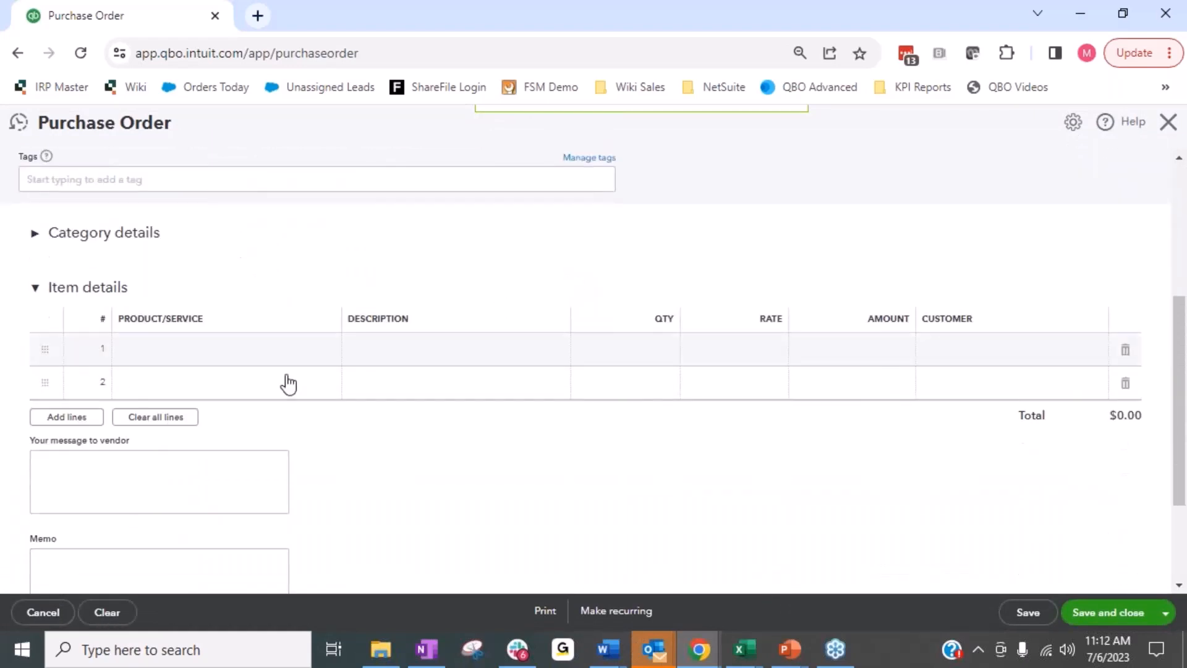
pyautogui.click(238, 360)
pyautogui.click(328, 351)
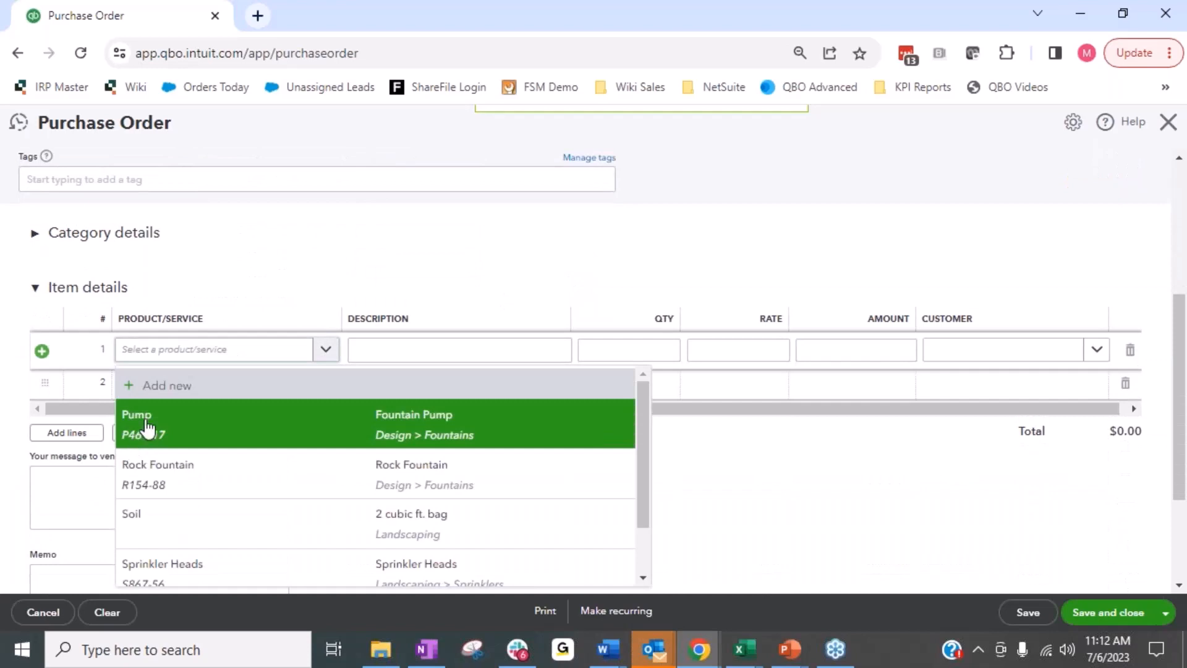
pyautogui.click(189, 358)
pyautogui.write('des')
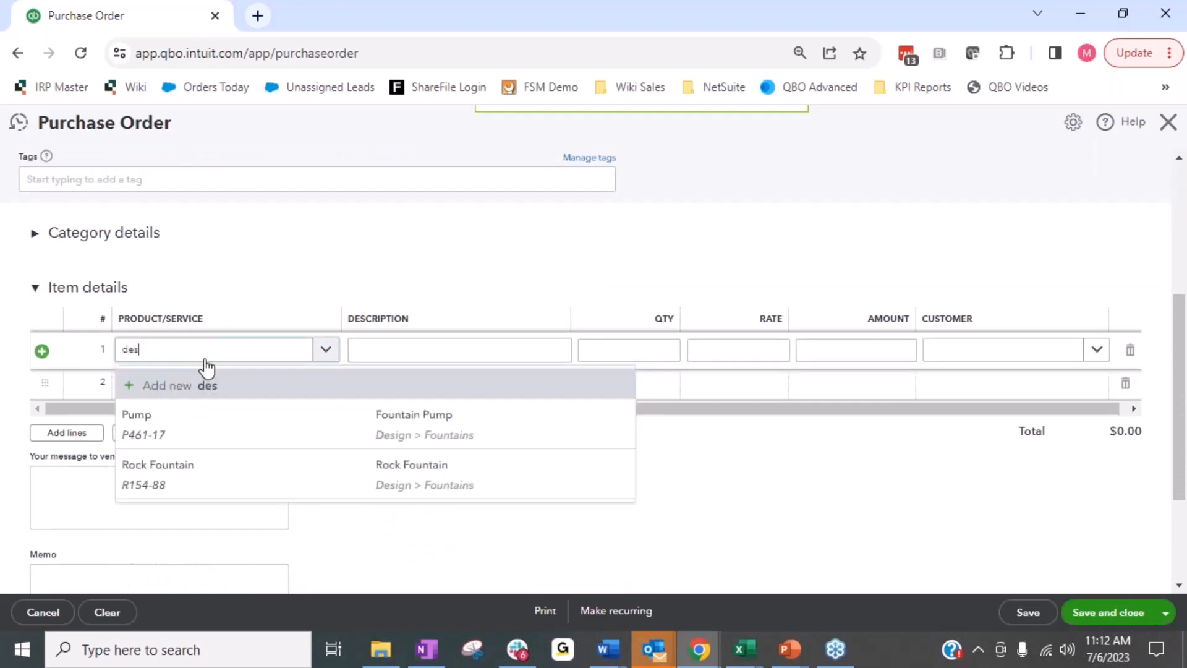
pyautogui.press('BackSpace')
pyautogui.press('BackSpace')
pyautogui.press('BackSpace')
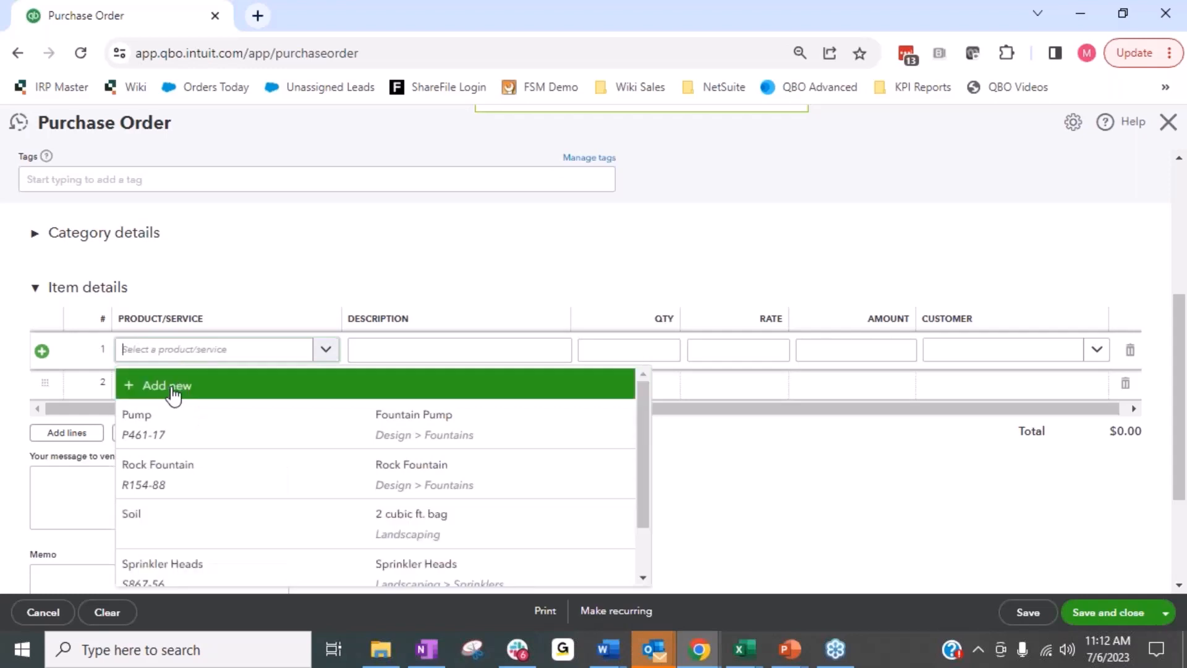
# Add the Pump item with a quantity of 100 to the purchase order and save it.
pyautogui.click(185, 439)
pyautogui.click(631, 350)
pyautogui.write('100')
pyautogui.press('Tab')
pyautogui.scroll(4, 939, 264)
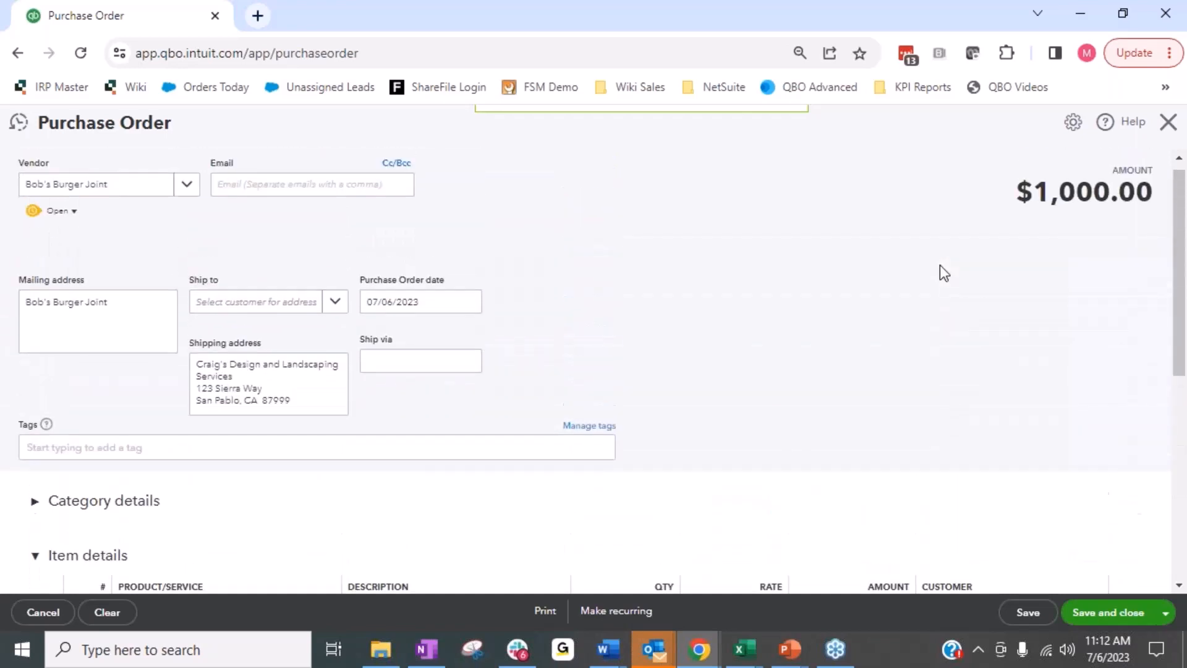
pyautogui.scroll(1, 939, 264)
pyautogui.click(1029, 622)
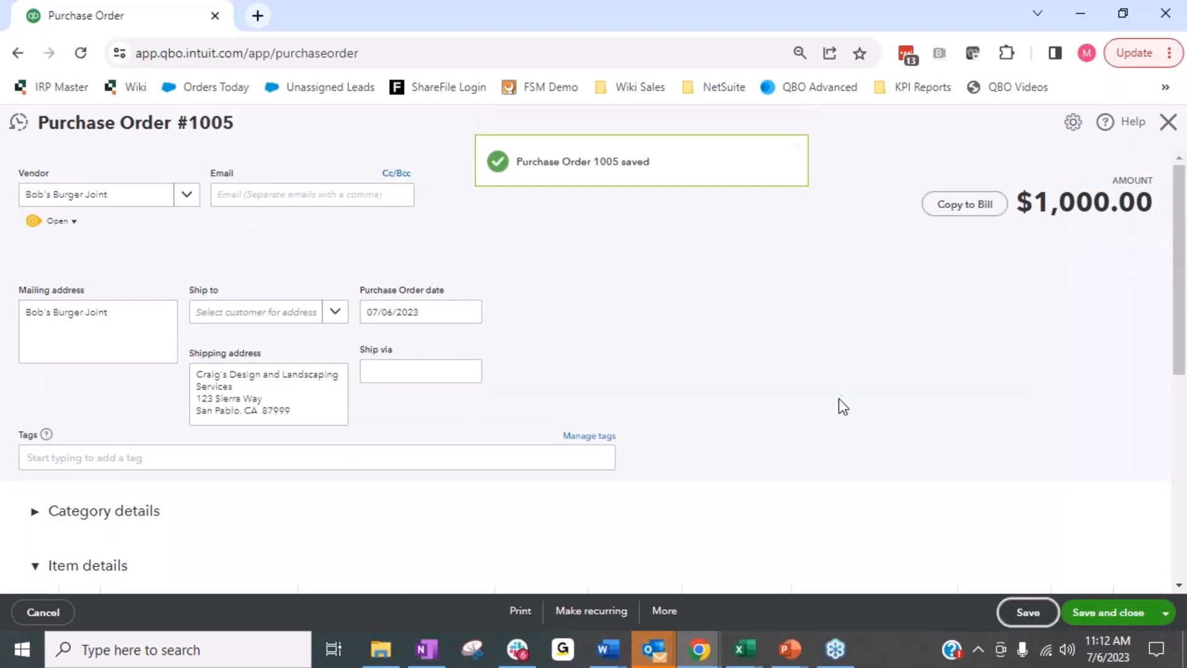
# Copy the purchase order to a bill, set the Pump item's quantity to 50, and save the bill.
pyautogui.click(957, 205)
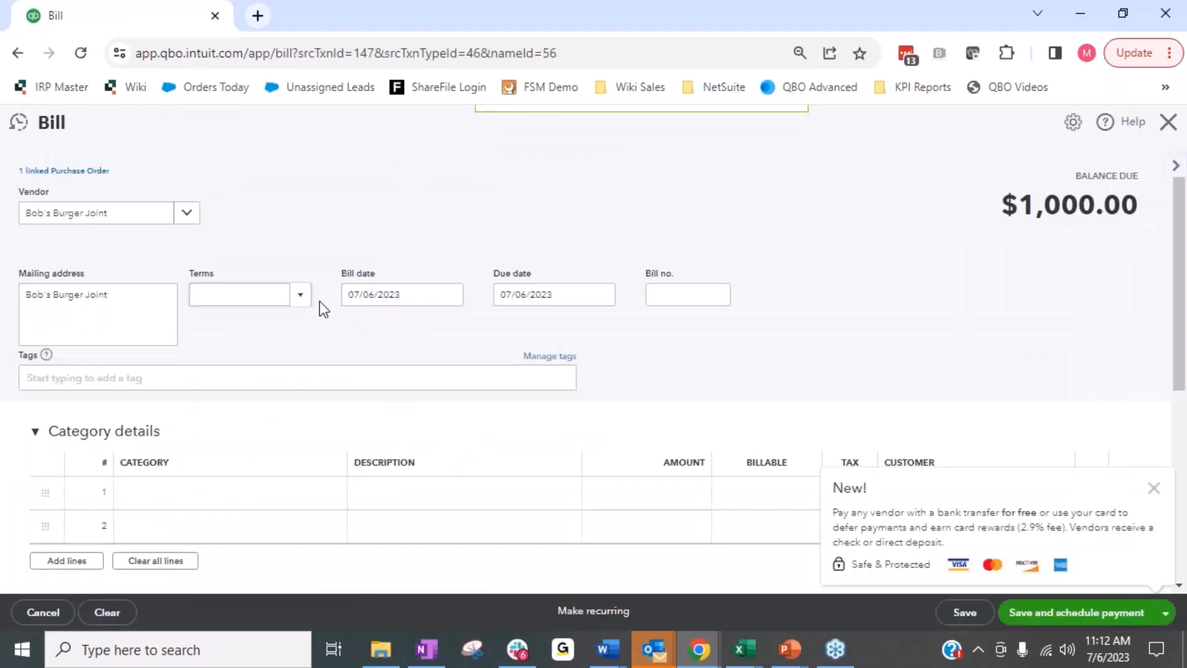
pyautogui.click(1154, 488)
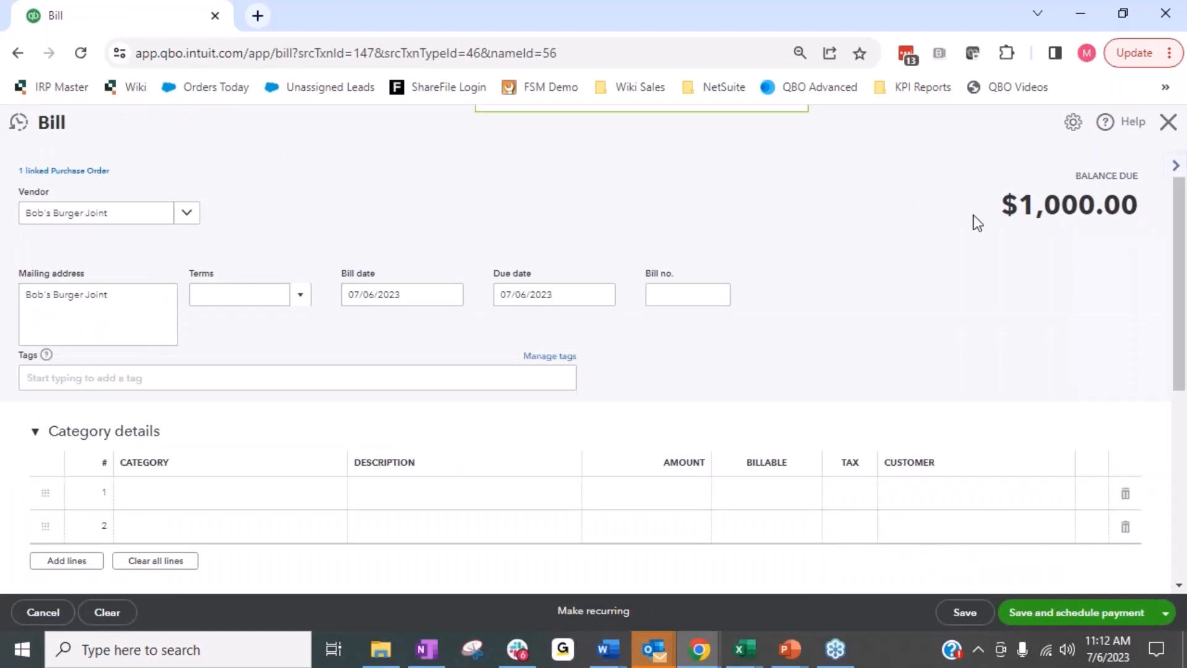
pyautogui.scroll(-3, 246, 504)
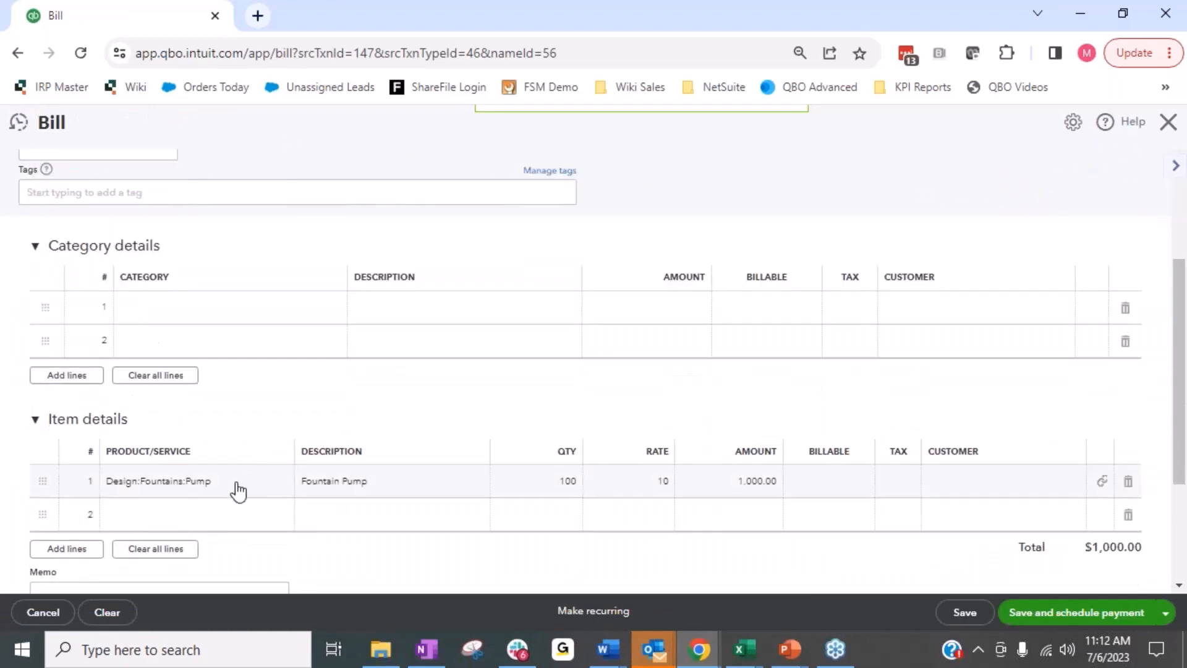
pyautogui.click(556, 488)
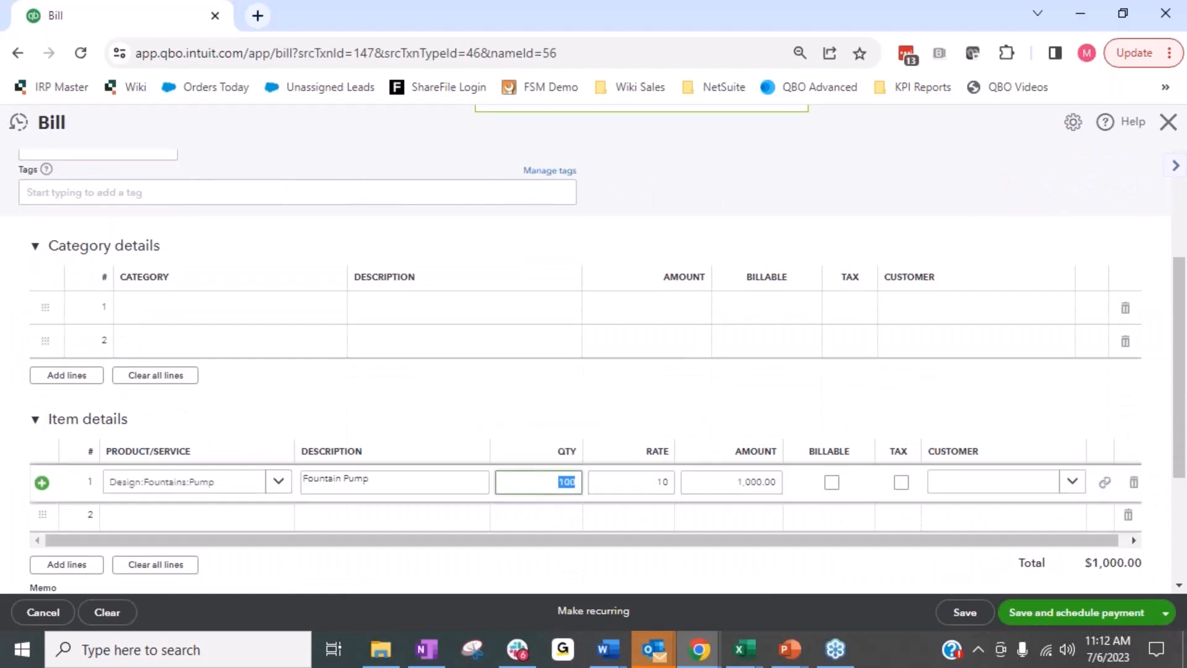
pyautogui.write('50')
pyautogui.press('Tab')
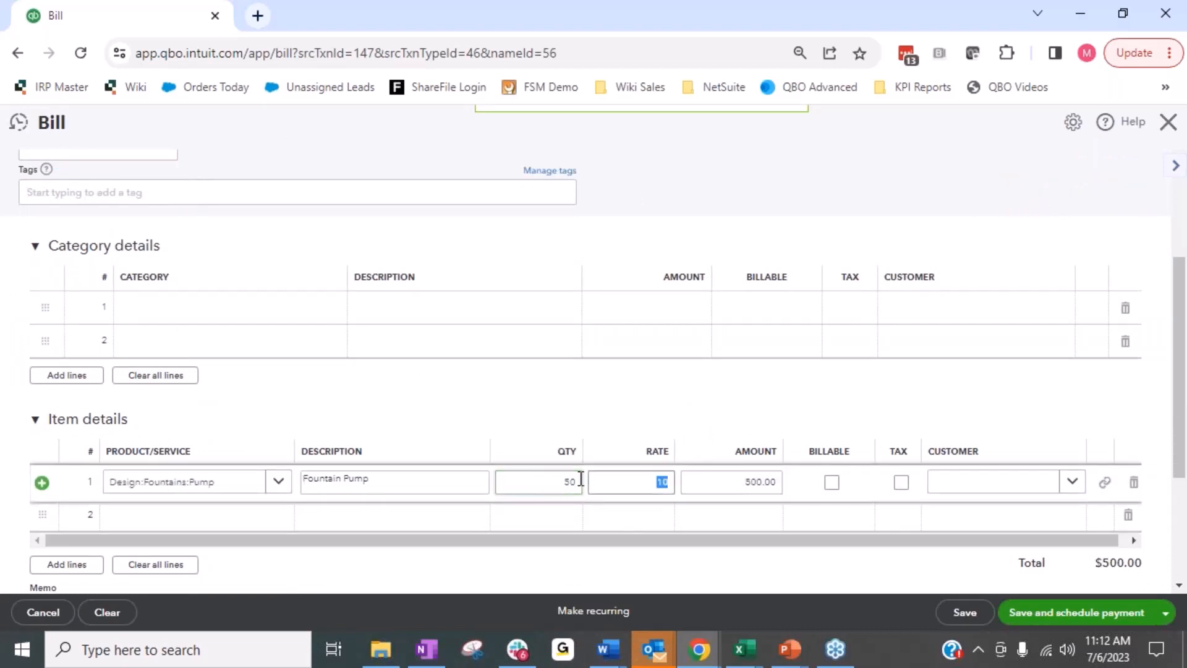
pyautogui.click(974, 615)
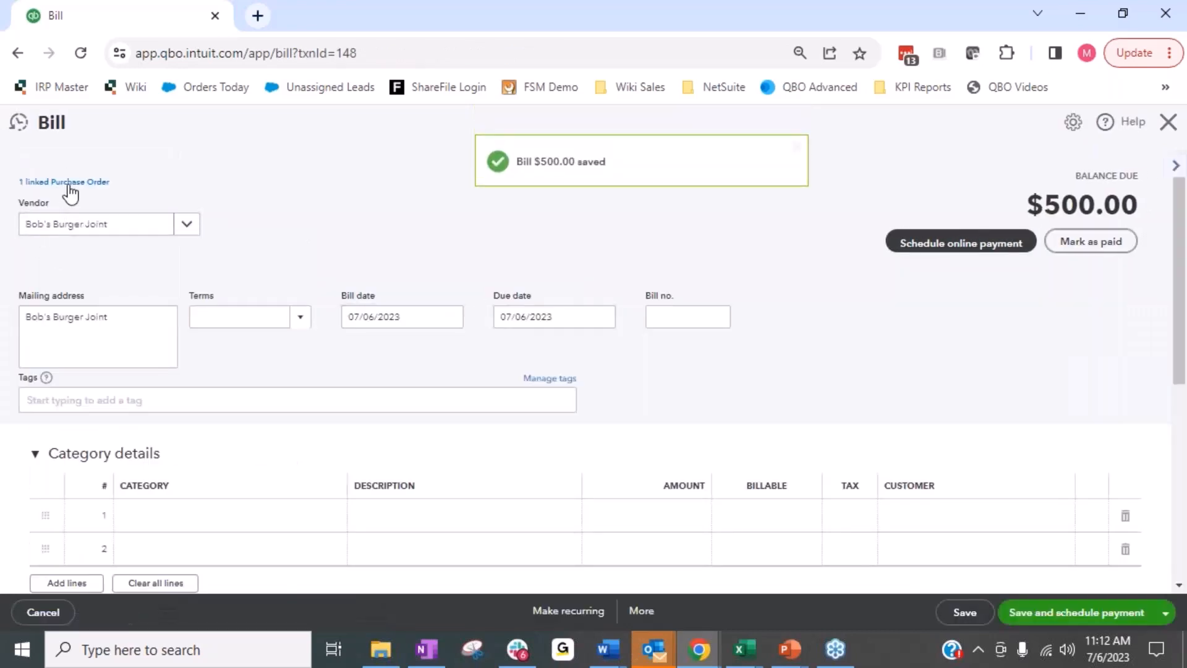
# Open the purchase order linked to the saved bill and check the received quantity on its item line.
pyautogui.click(70, 184)
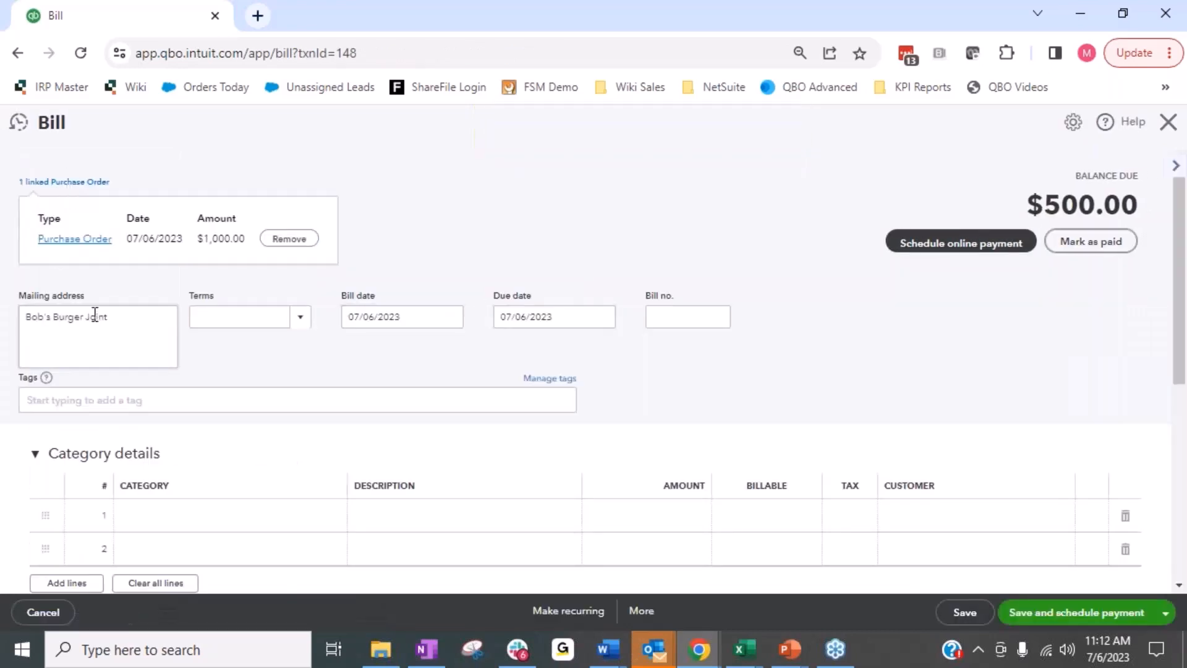
pyautogui.click(88, 244)
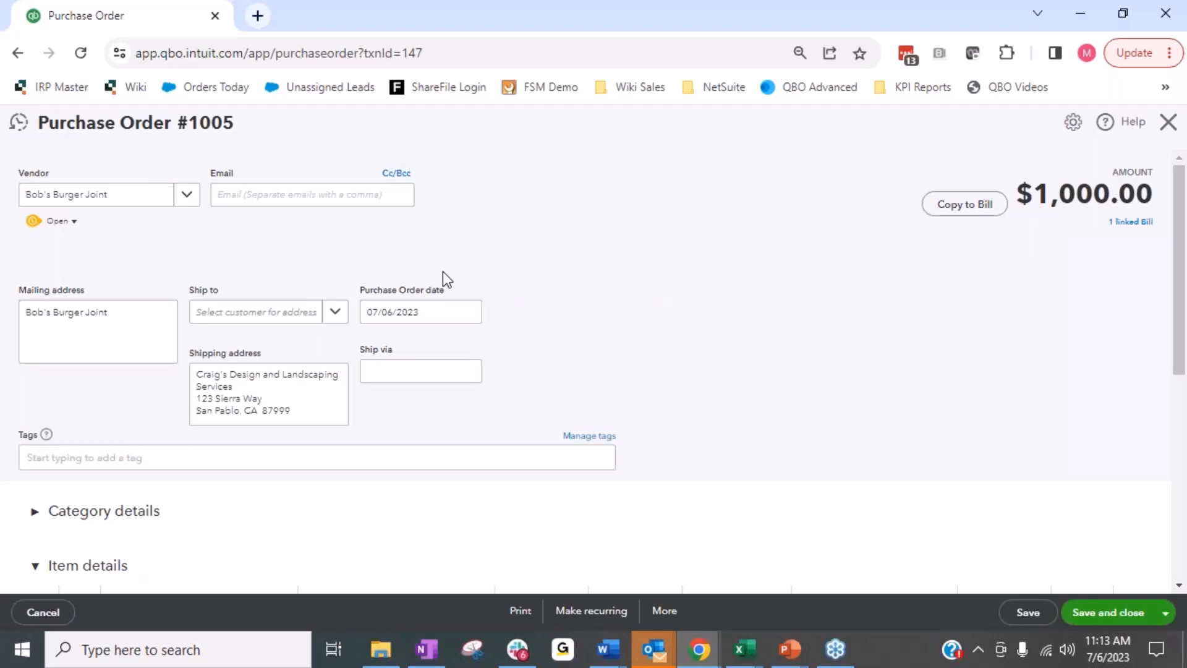
pyautogui.scroll(-3, 747, 381)
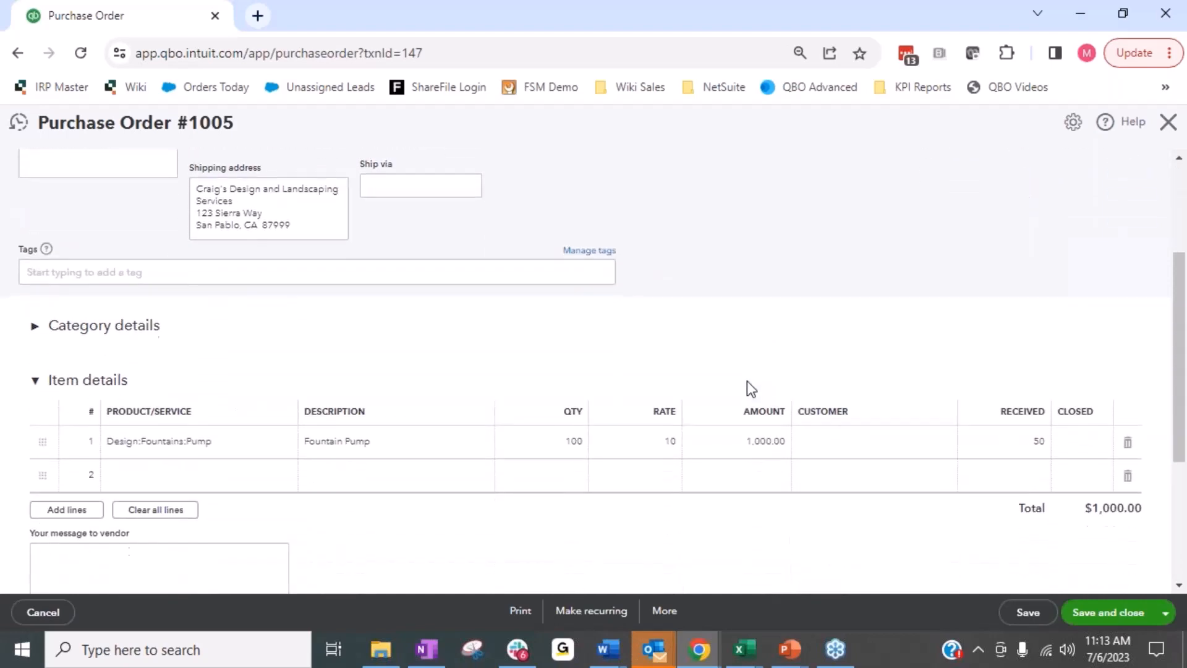
# Copy the purchase order to a second bill, check its item line, and return to the linked purchase order without saving.
pyautogui.scroll(3, 746, 381)
pyautogui.click(959, 203)
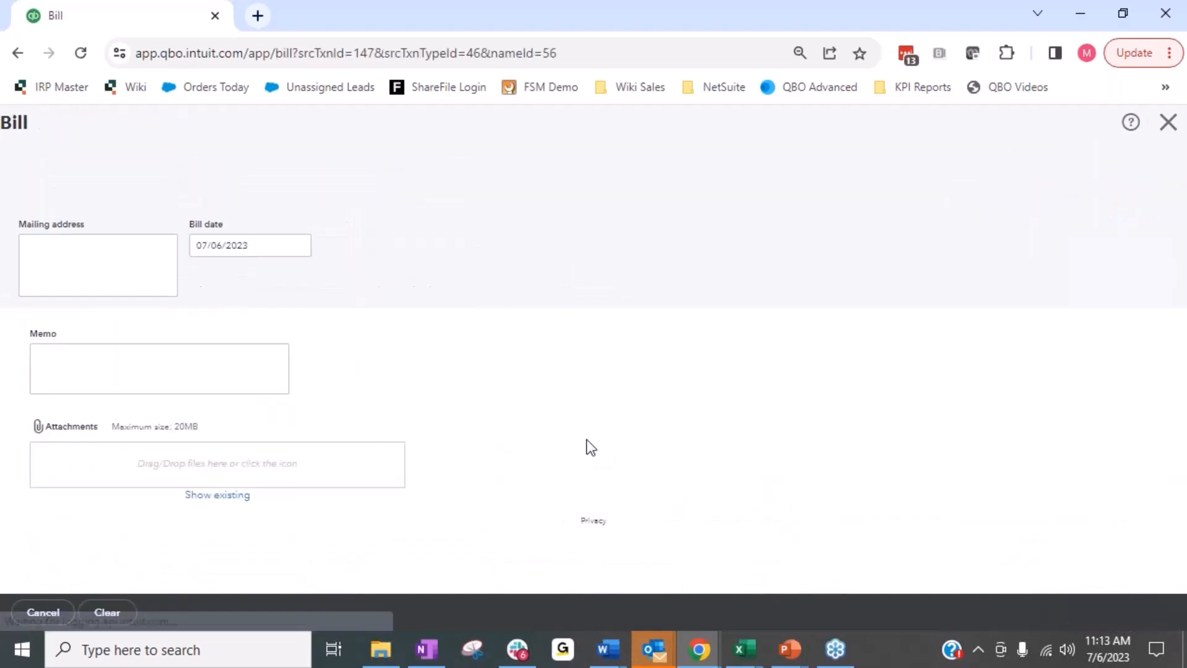
pyautogui.scroll(-3, 644, 382)
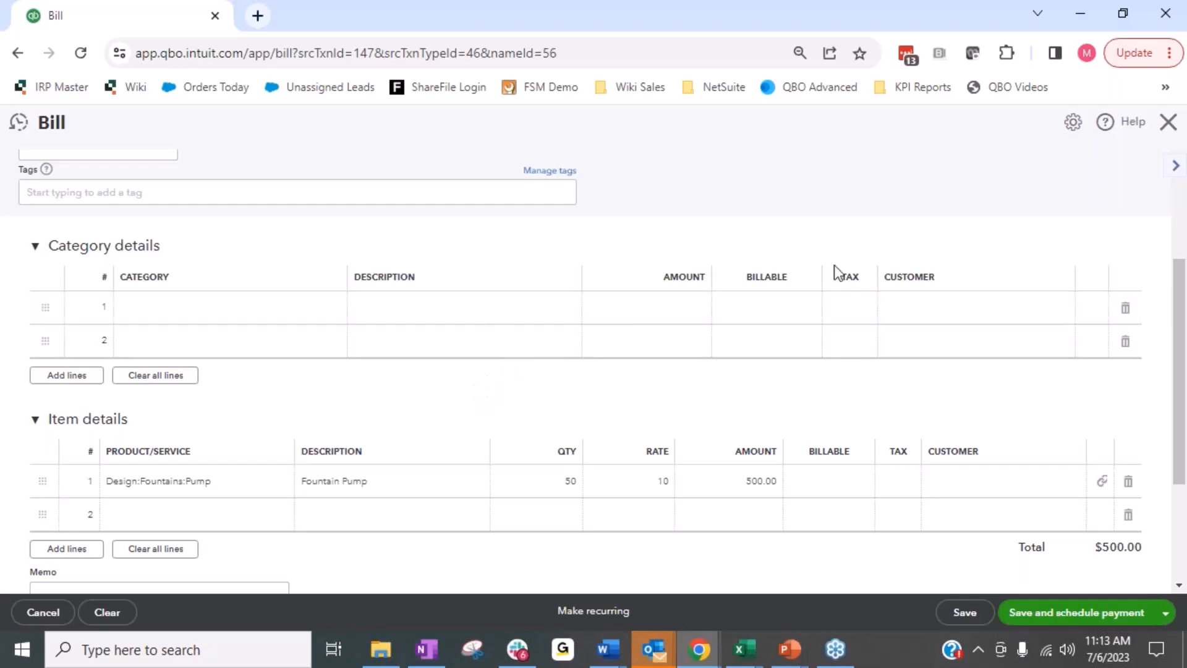
pyautogui.scroll(3, 102, 247)
pyautogui.click(87, 171)
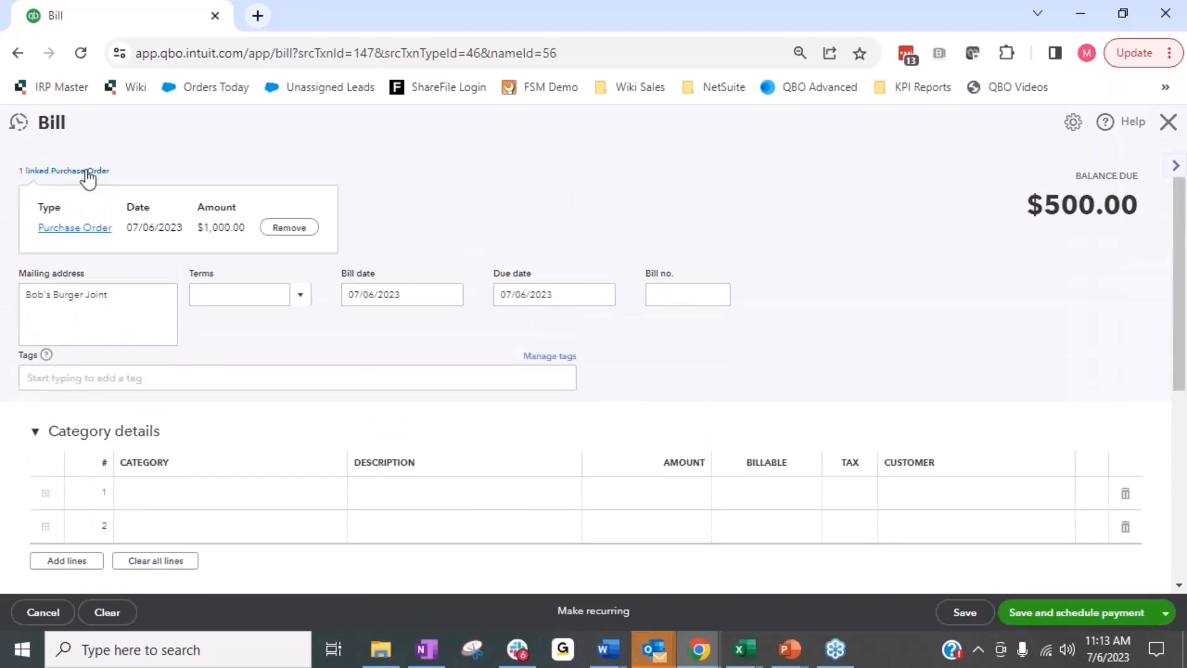
pyautogui.click(86, 228)
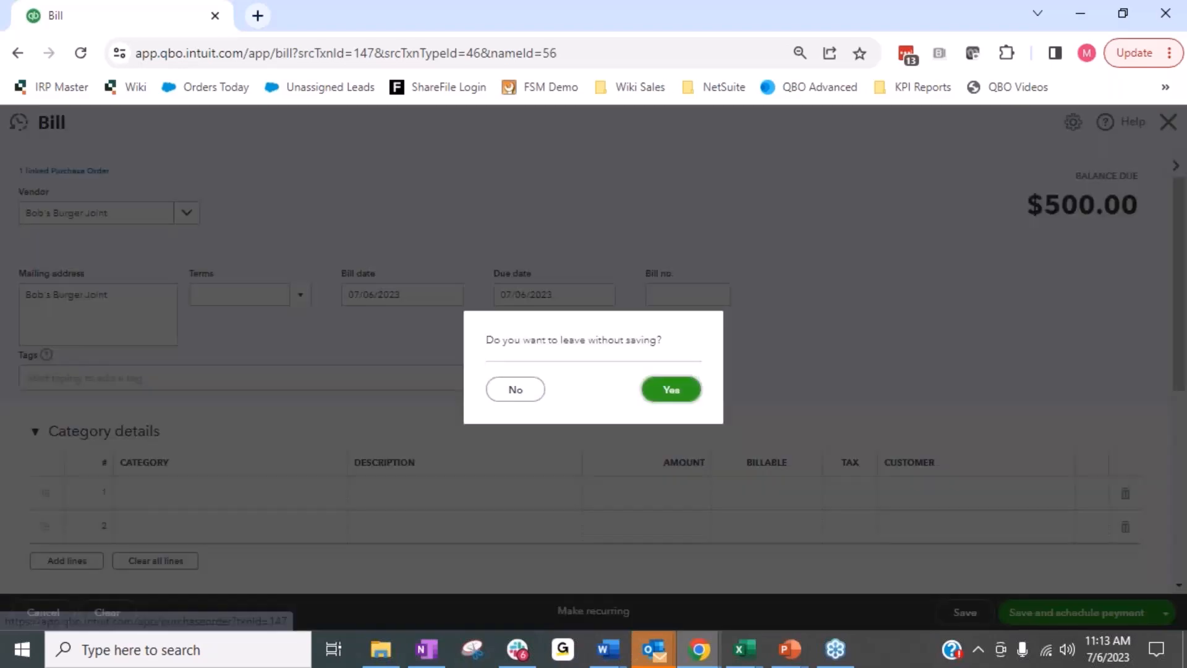
pyautogui.click(661, 389)
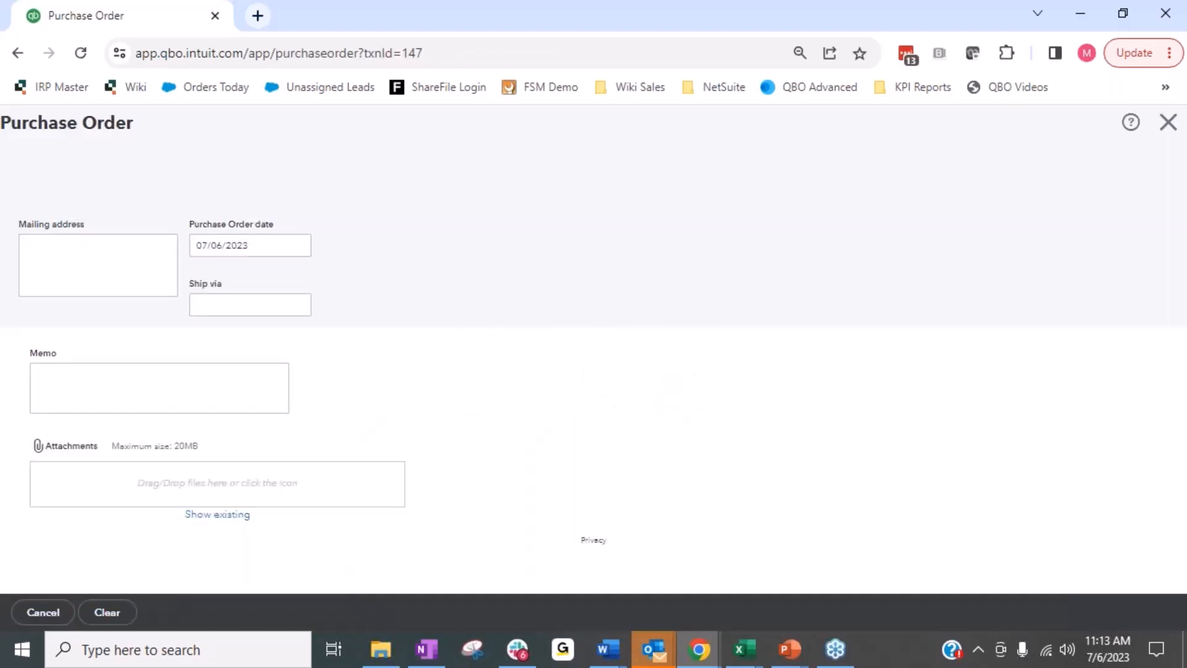
# Review the ordered and received quantities on the purchase order's Pump line, and close the purchase order.
pyautogui.scroll(-5, 587, 353)
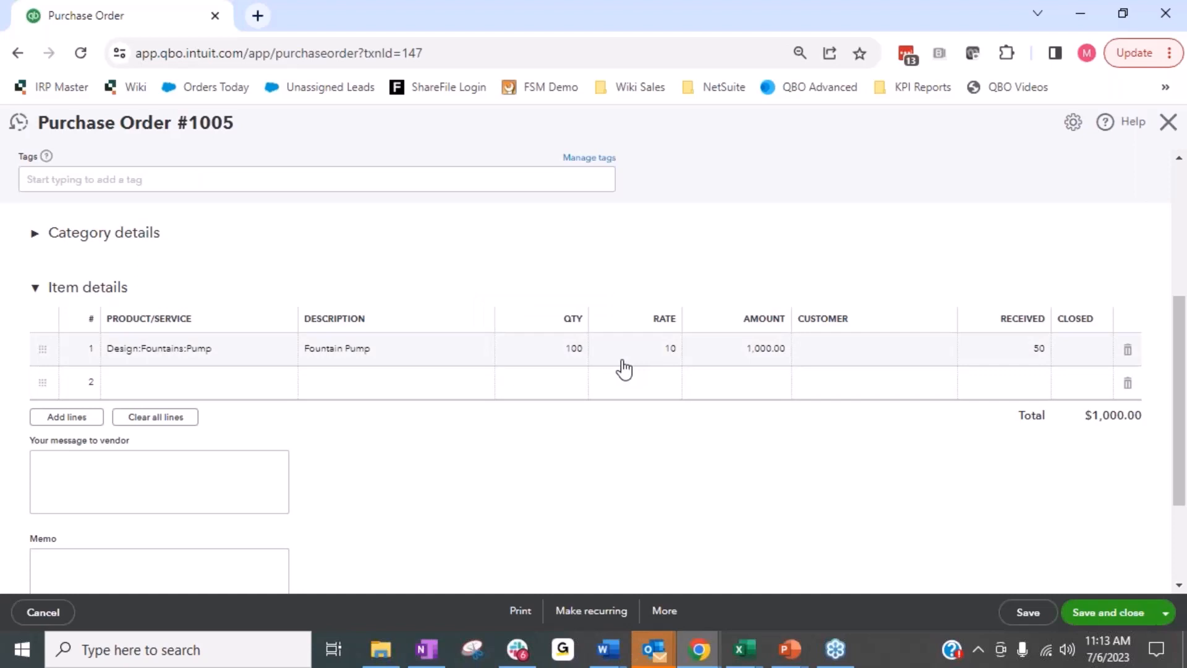
pyautogui.moveTo(521, 358)
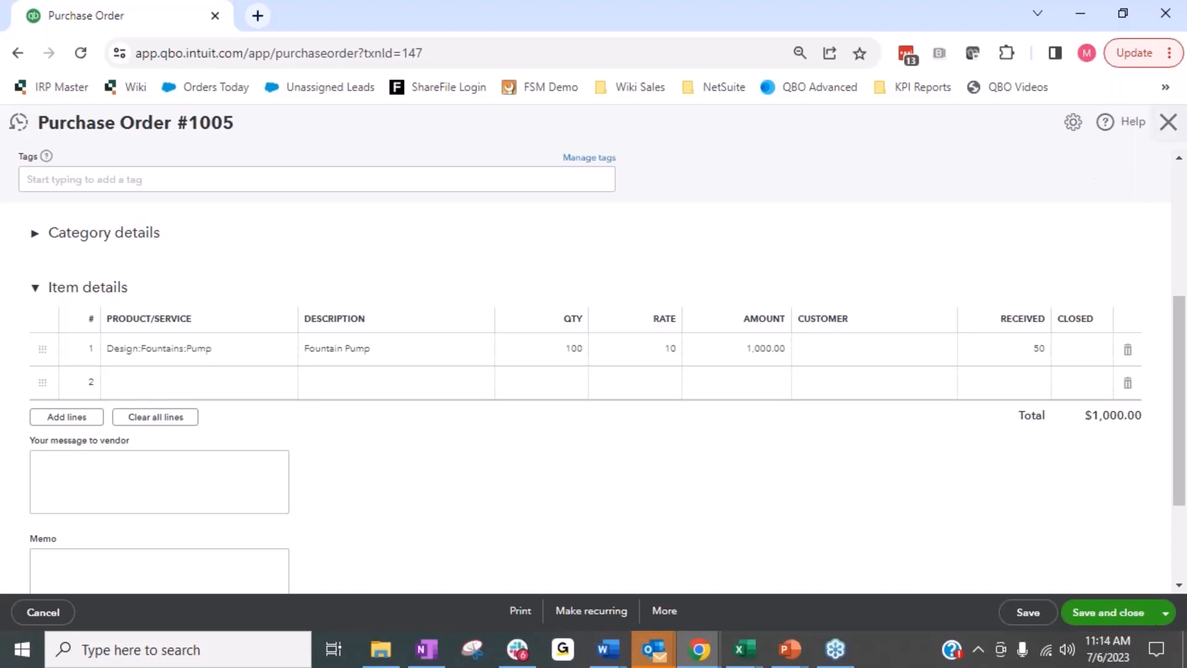
pyautogui.click(1167, 121)
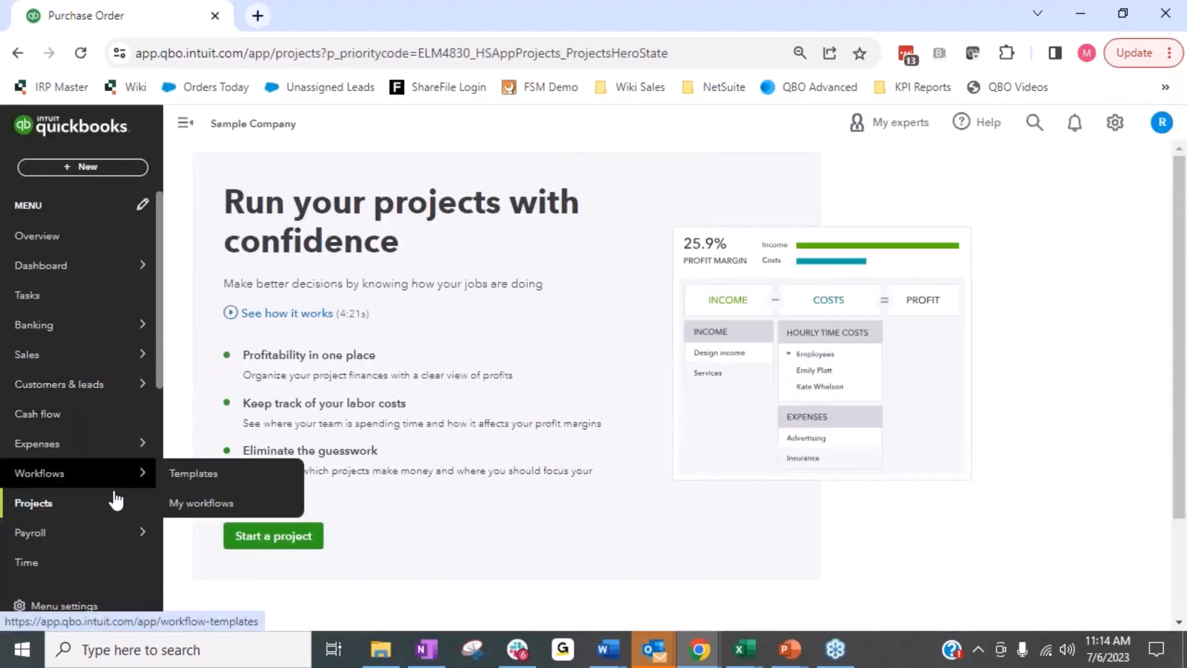
# Search the reports by name for "tria" and open the Trial Balance report.
pyautogui.scroll(-2, 79, 495)
pyautogui.scroll(-2, 77, 493)
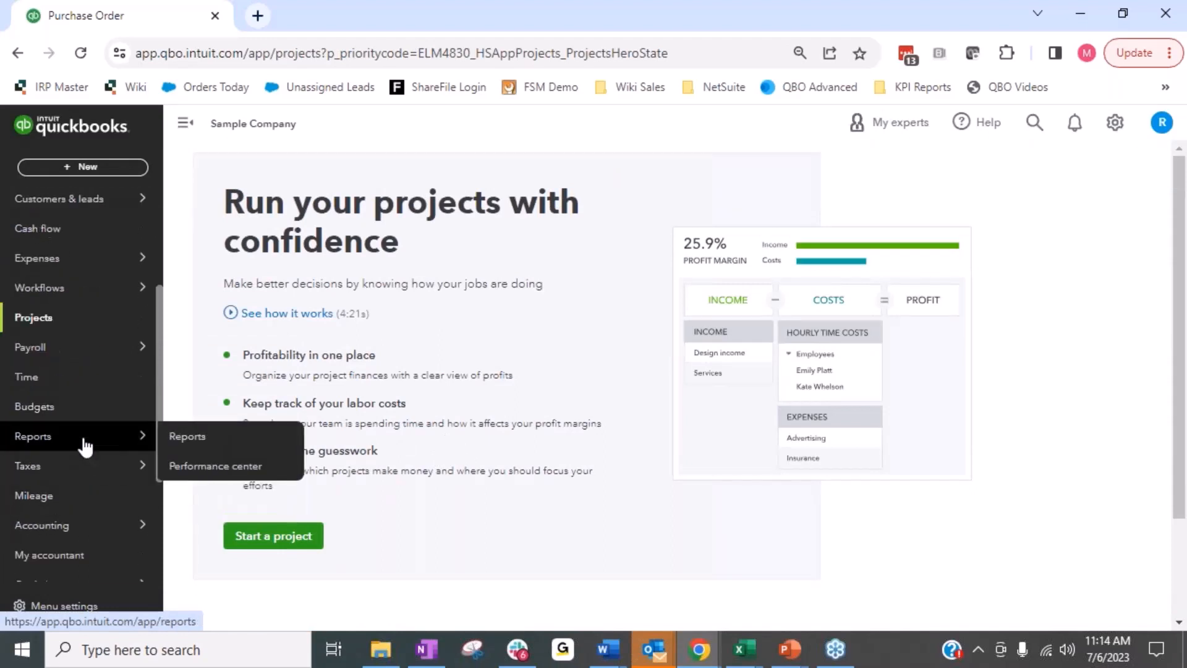
pyautogui.click(85, 442)
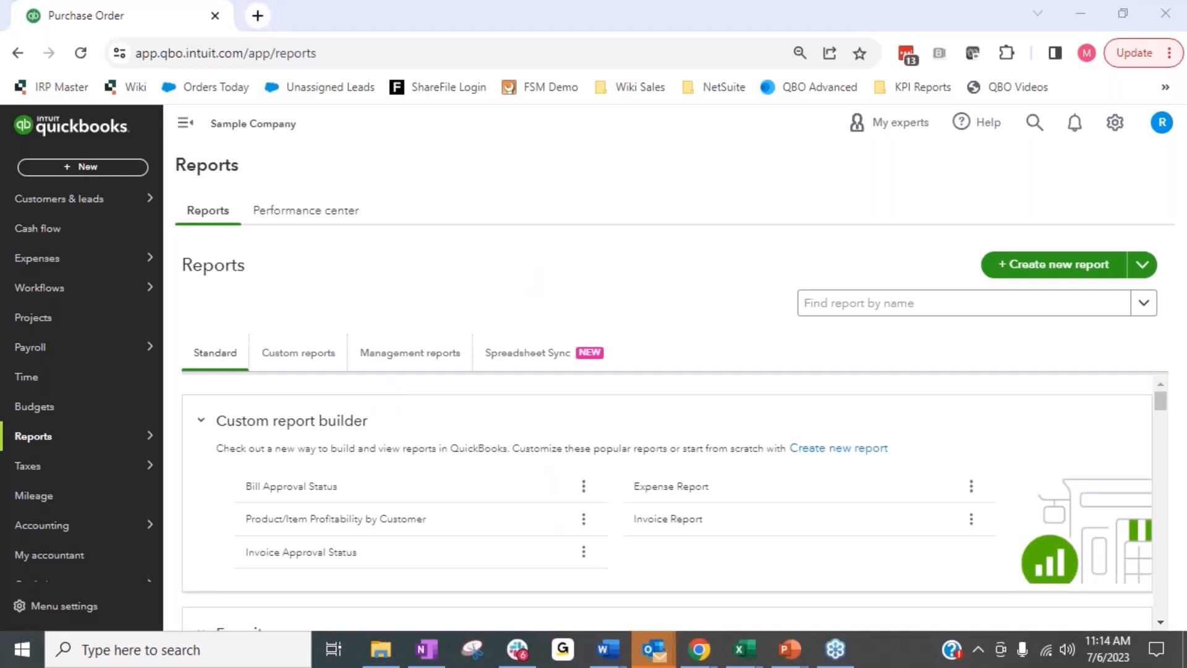
pyautogui.click(913, 312)
pyautogui.write('tria')
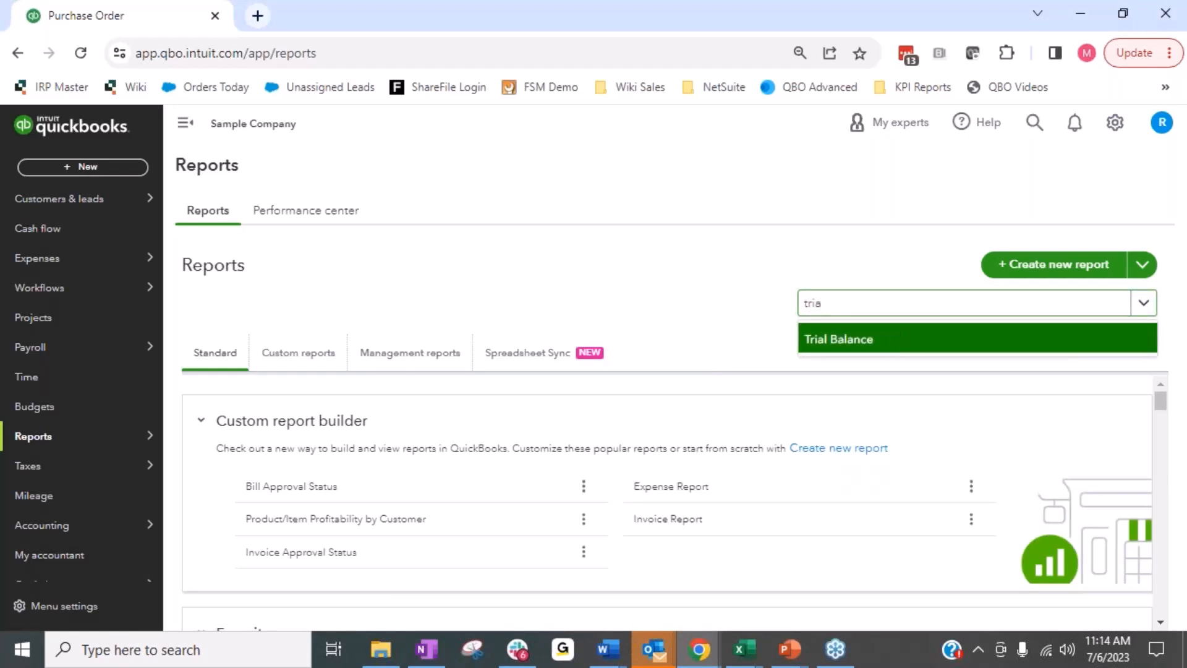
pyautogui.click(898, 339)
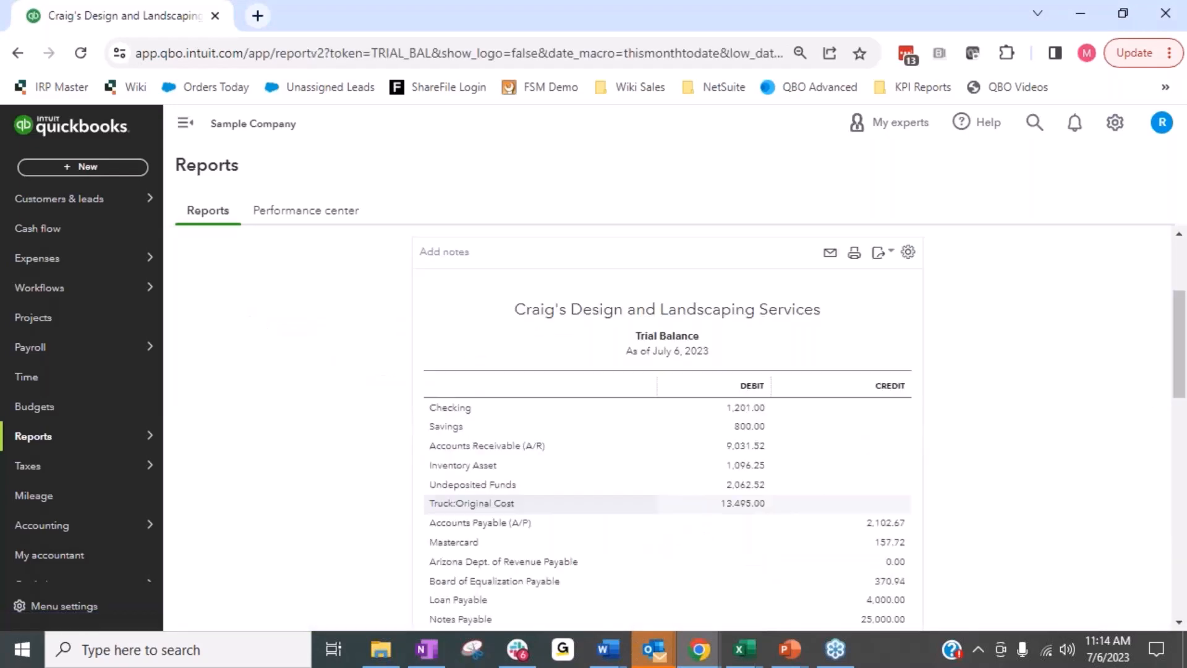
# Examine the Trial Balance report's period settings and the debit and credit balances of its accounts.
pyautogui.scroll(-2, 1012, 365)
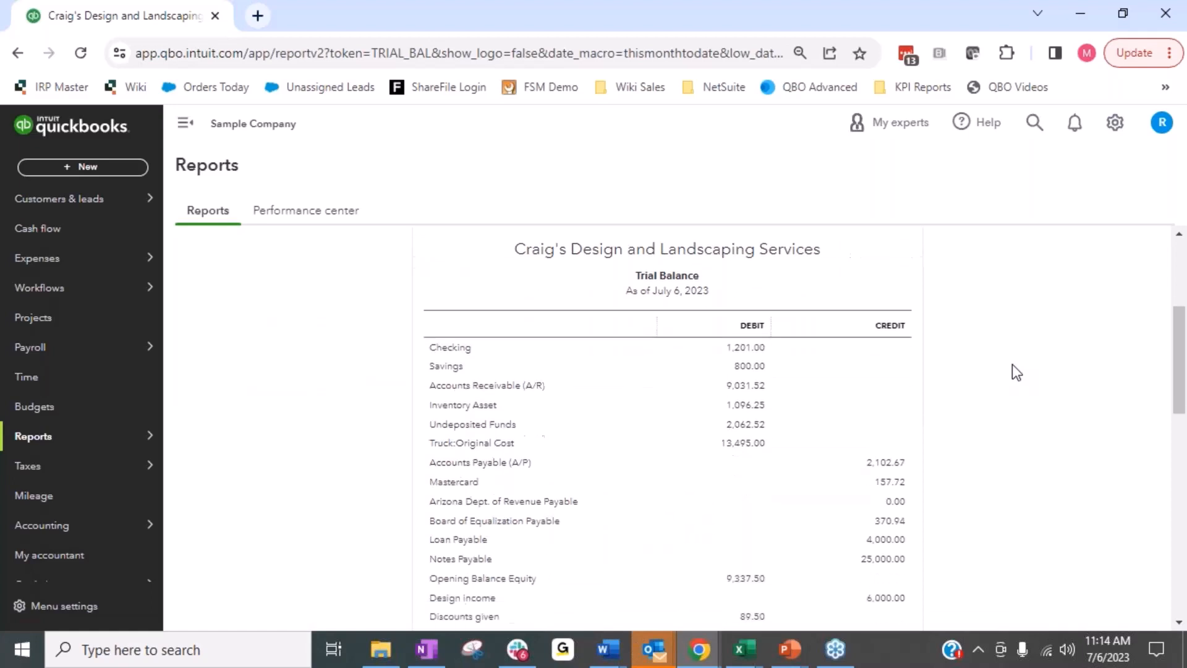
pyautogui.scroll(-2, 703, 246)
pyautogui.scroll(4, 659, 355)
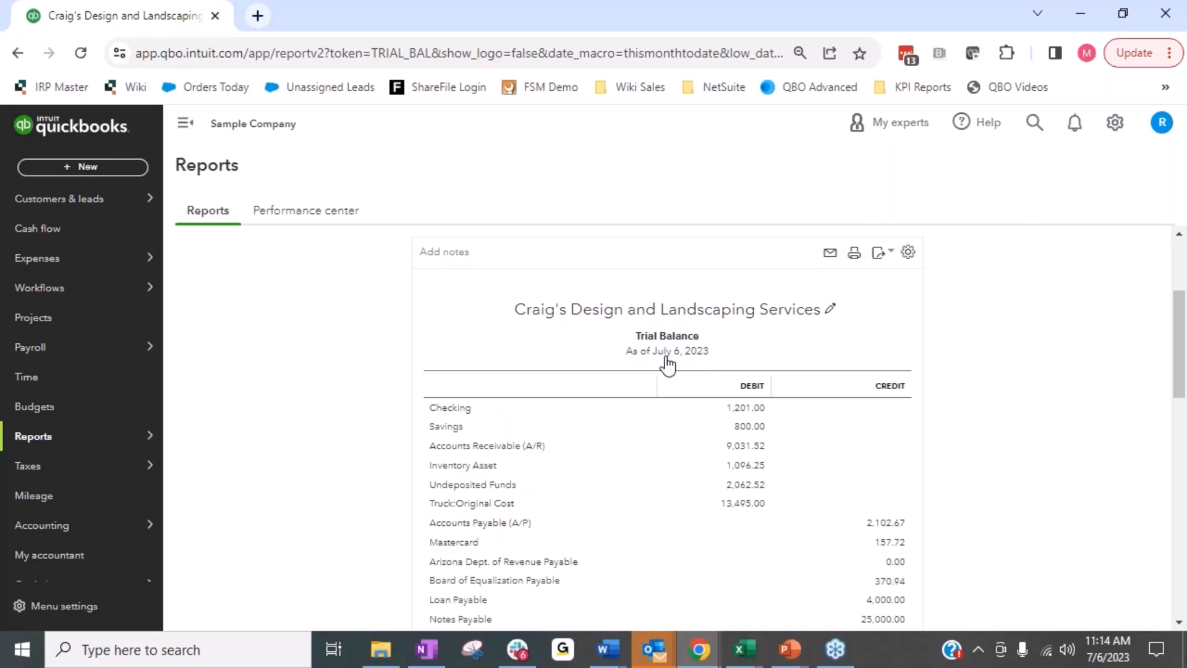
pyautogui.scroll(3, 668, 364)
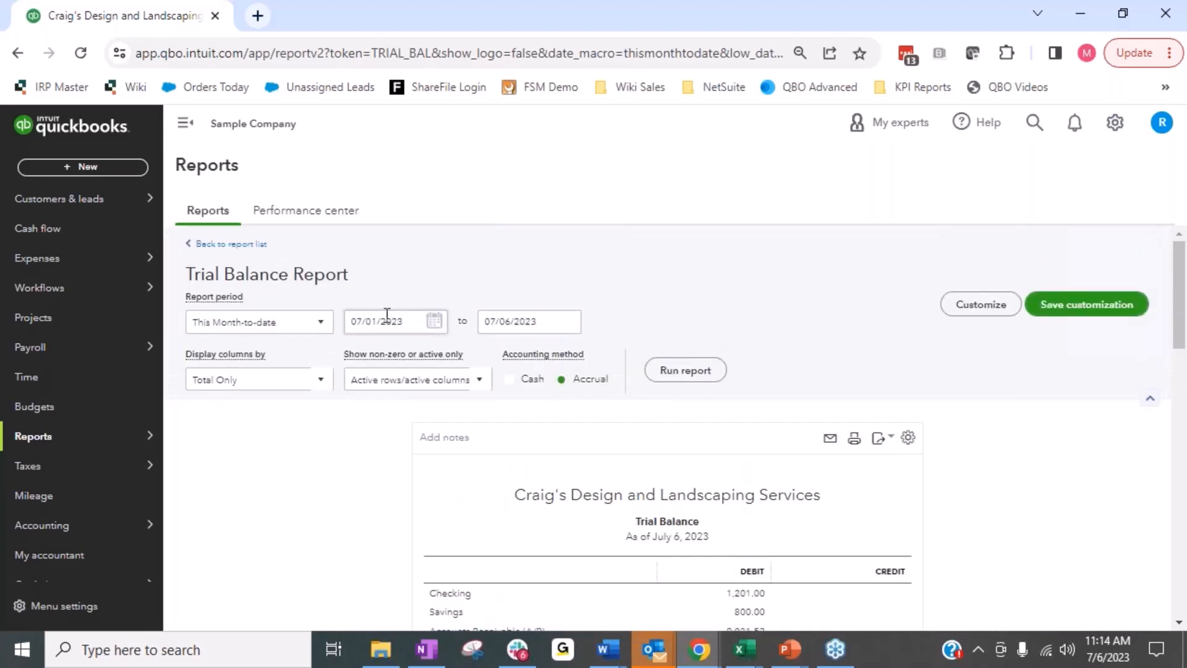
pyautogui.scroll(-1, 994, 430)
pyautogui.scroll(-4, 993, 421)
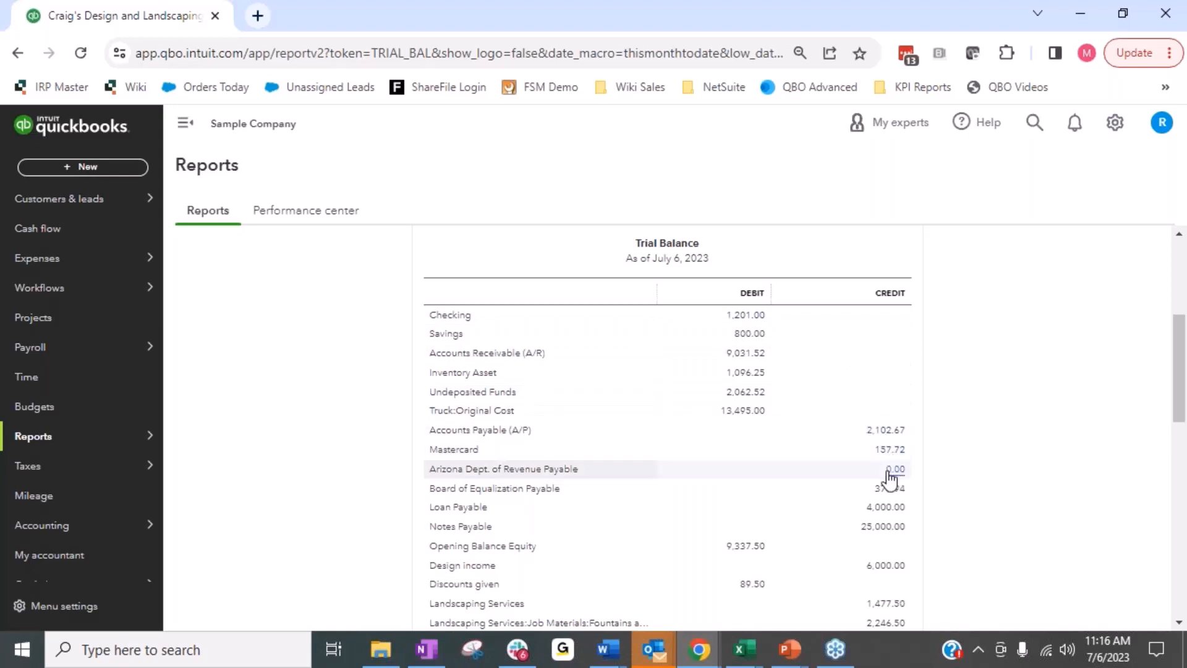
pyautogui.scroll(-2, 890, 476)
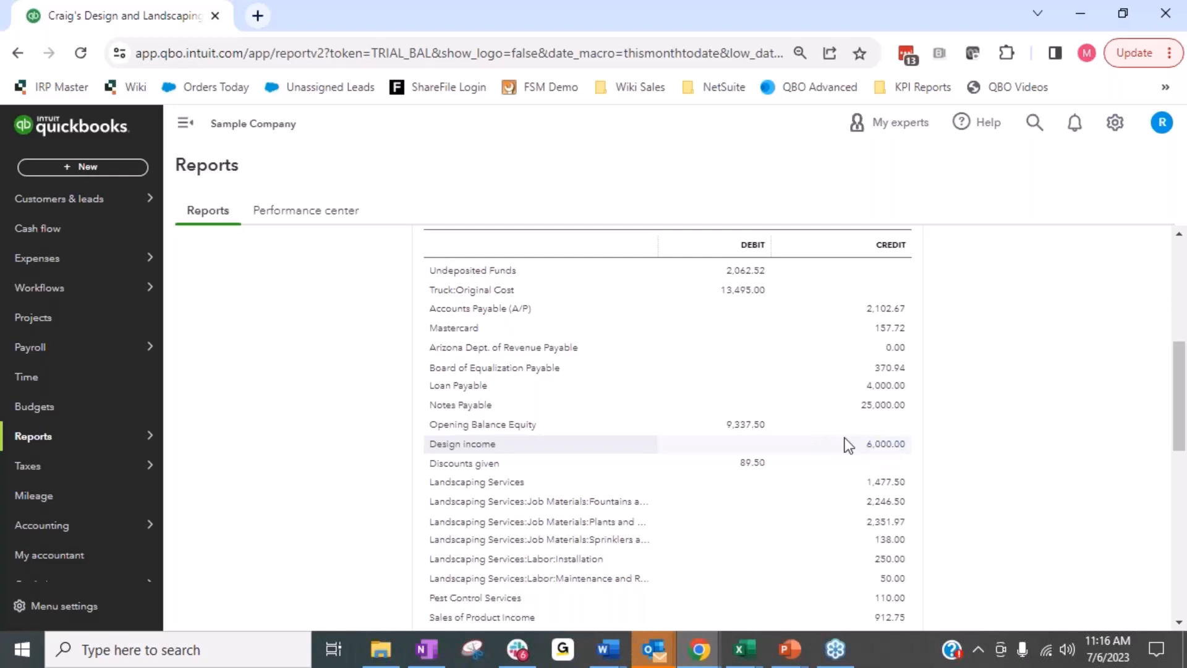
pyautogui.scroll(2, 806, 405)
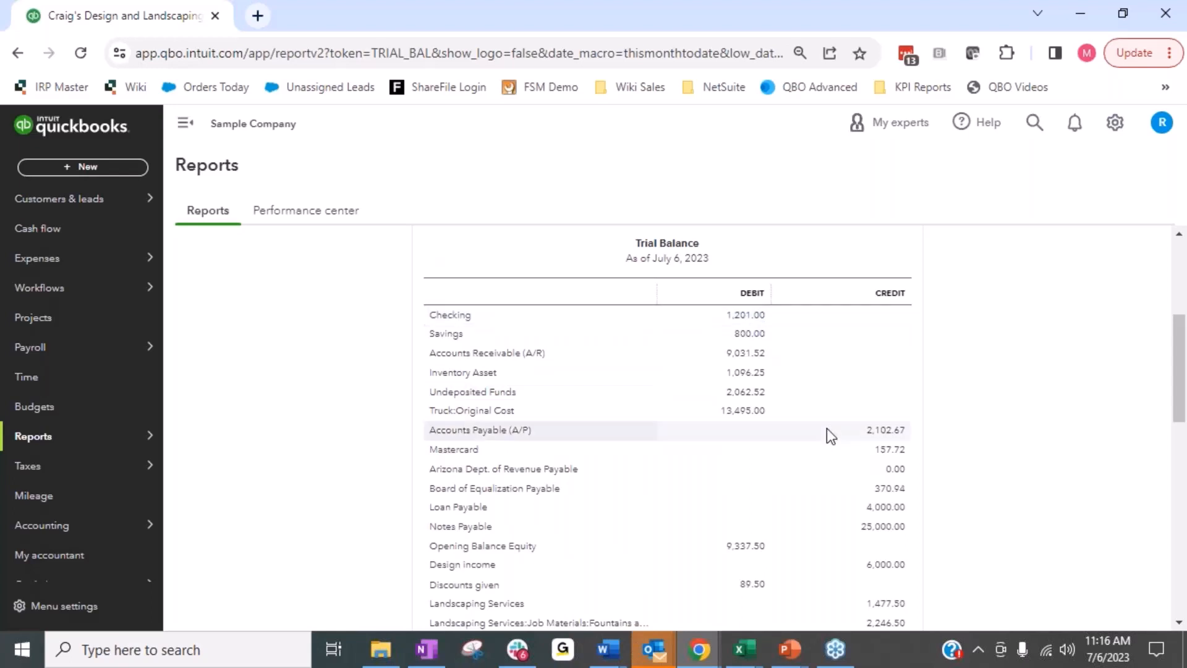
# Drill down into the Design income balance and review the transaction report's date range, amounts and running balances.
pyautogui.scroll(-2, 826, 431)
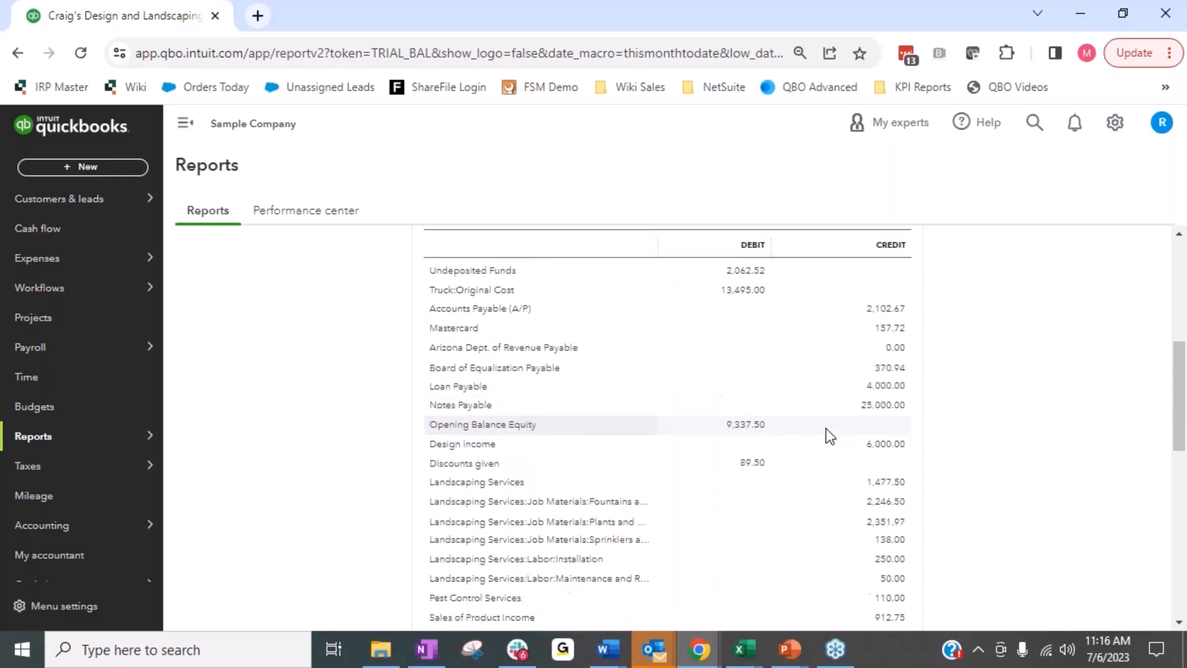
pyautogui.click(886, 444)
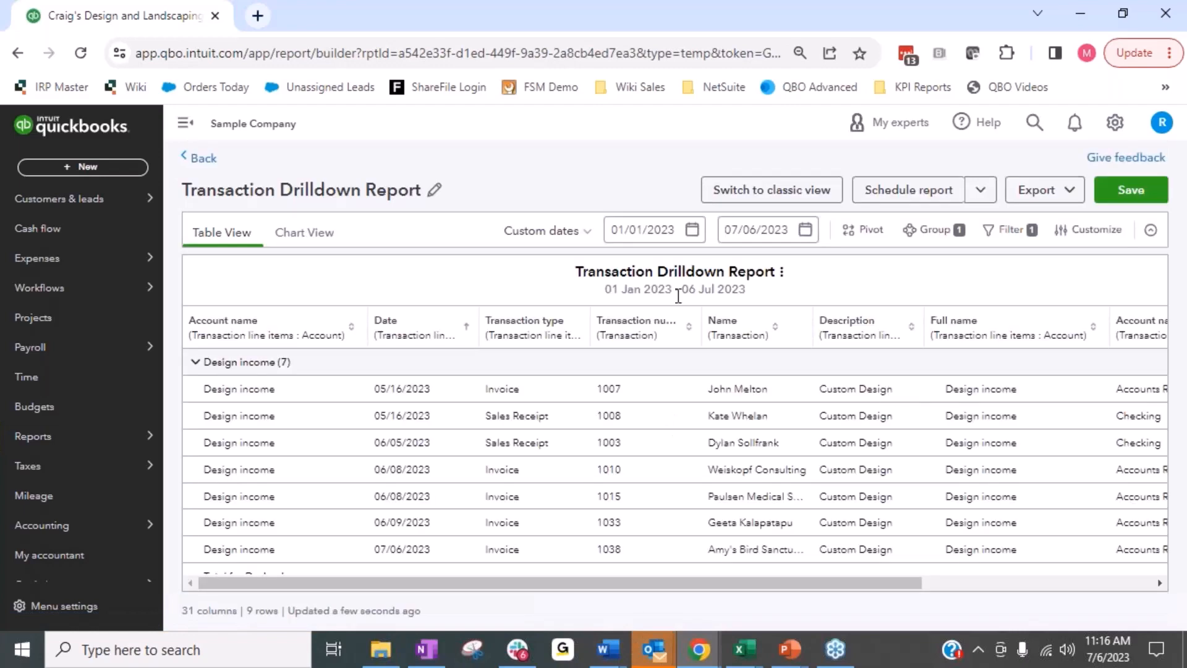
pyautogui.moveTo(601, 295); pyautogui.dragTo(766, 294)
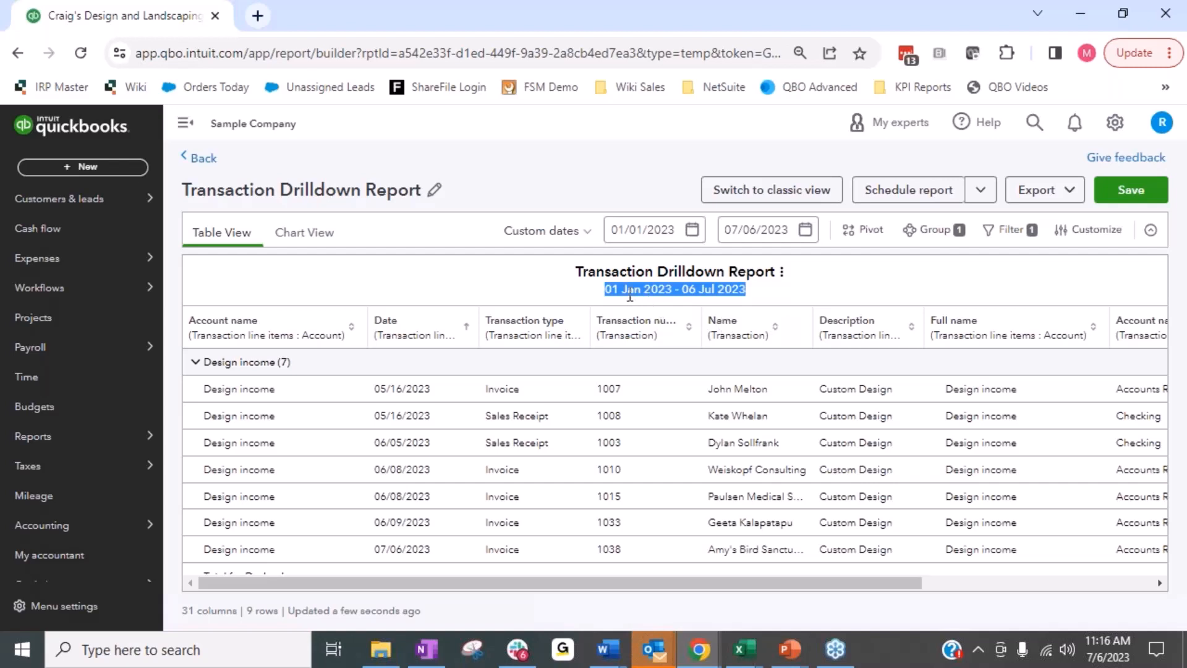
pyautogui.moveTo(811, 582); pyautogui.dragTo(1086, 577)
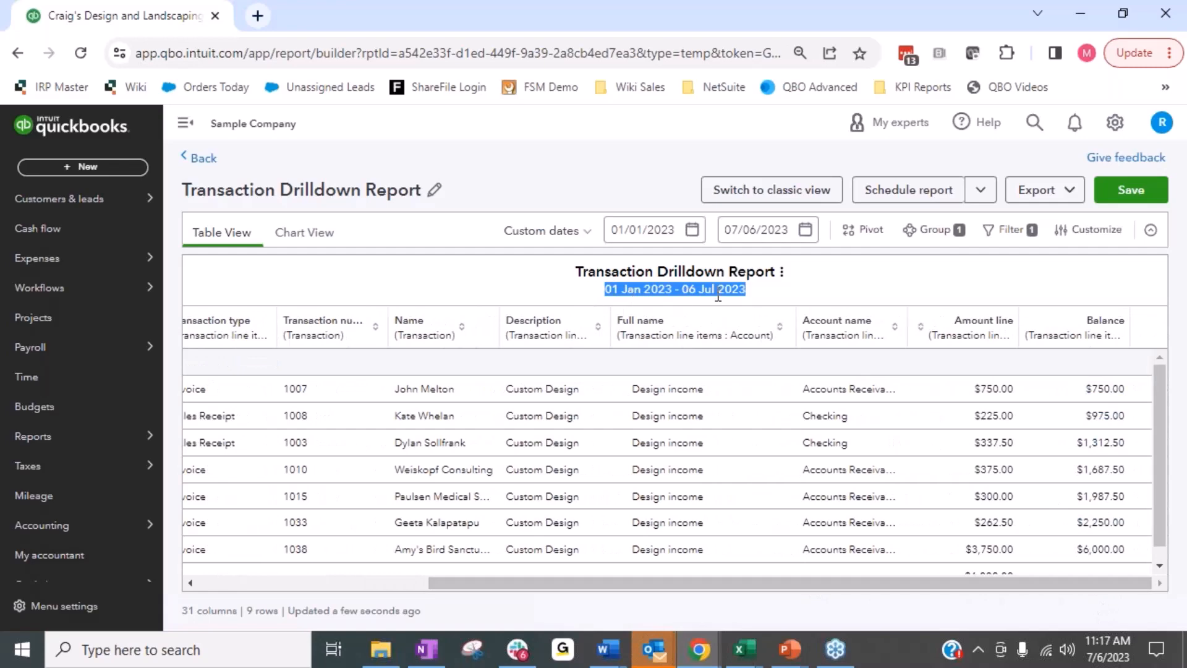
# Go back to the classic Transaction Report, review its entries, and return to the income accounts in the Trial Balance.
pyautogui.click(17, 53)
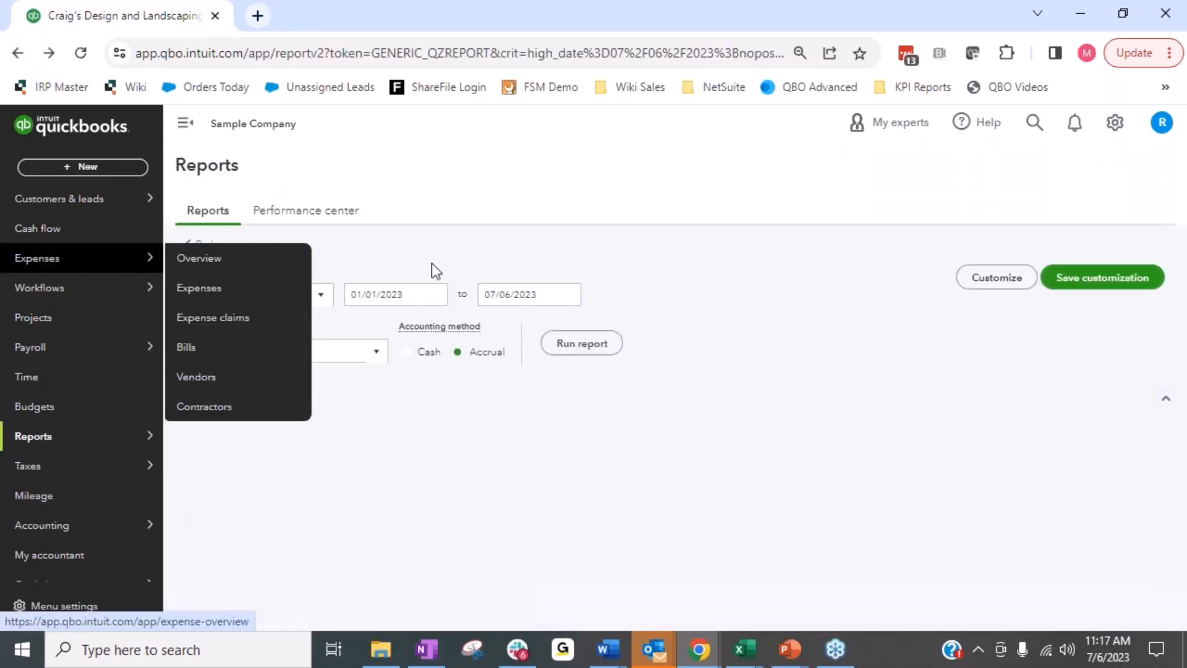
pyautogui.scroll(-4, 777, 380)
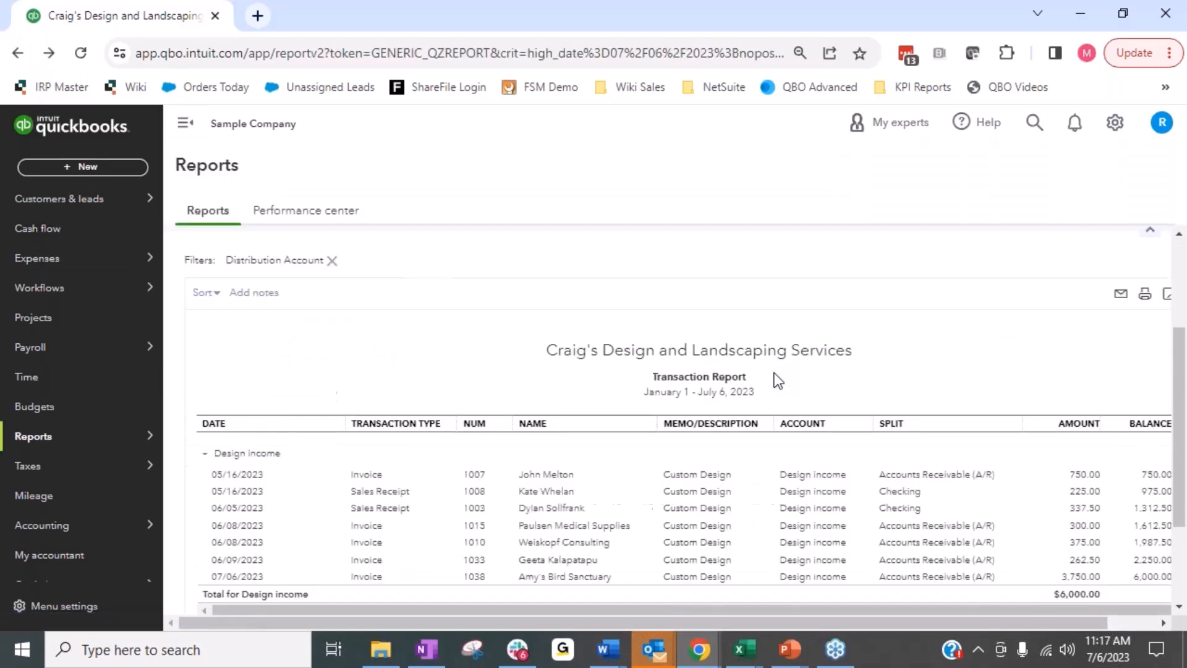
pyautogui.scroll(4, 774, 379)
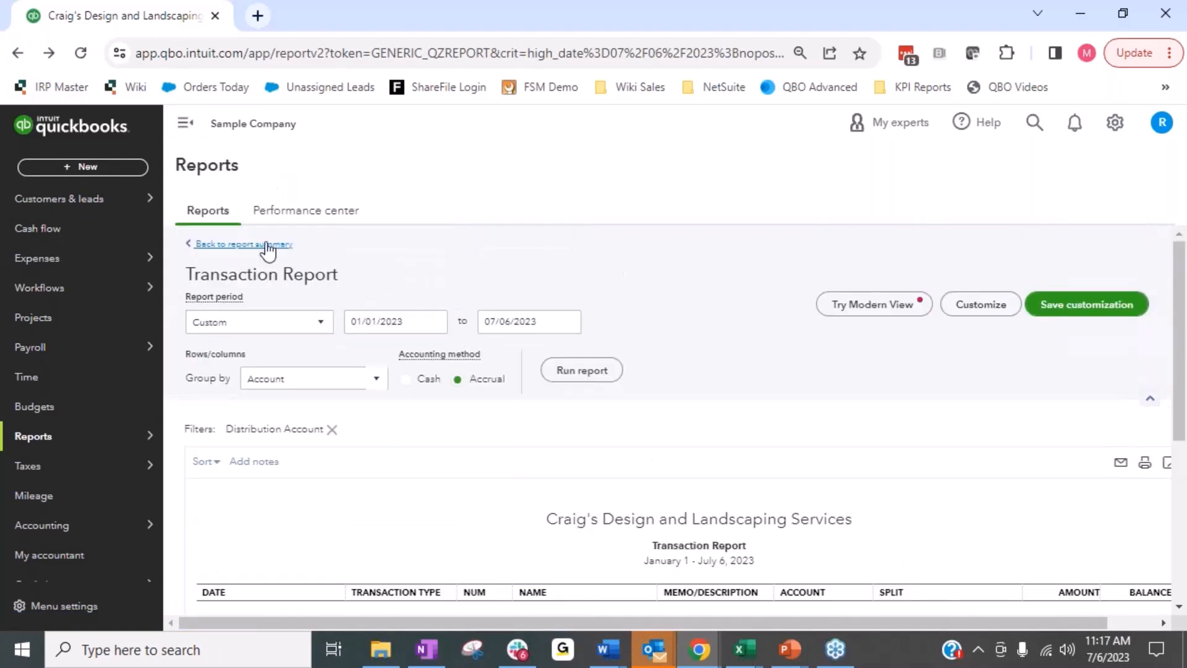
pyautogui.click(272, 240)
pyautogui.scroll(-8, 873, 284)
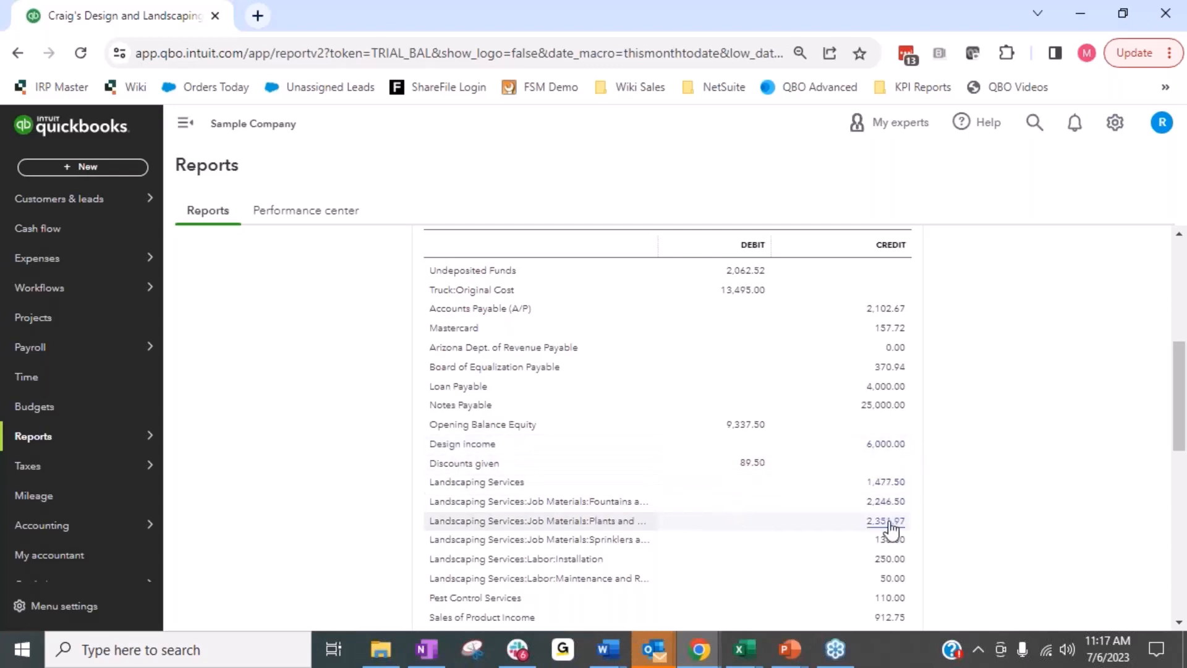
# Examine the Trial Balance's income and expense accounts, its debit and credit totals, and the Design income balance.
pyautogui.scroll(-1, 886, 568)
pyautogui.scroll(-5, 776, 569)
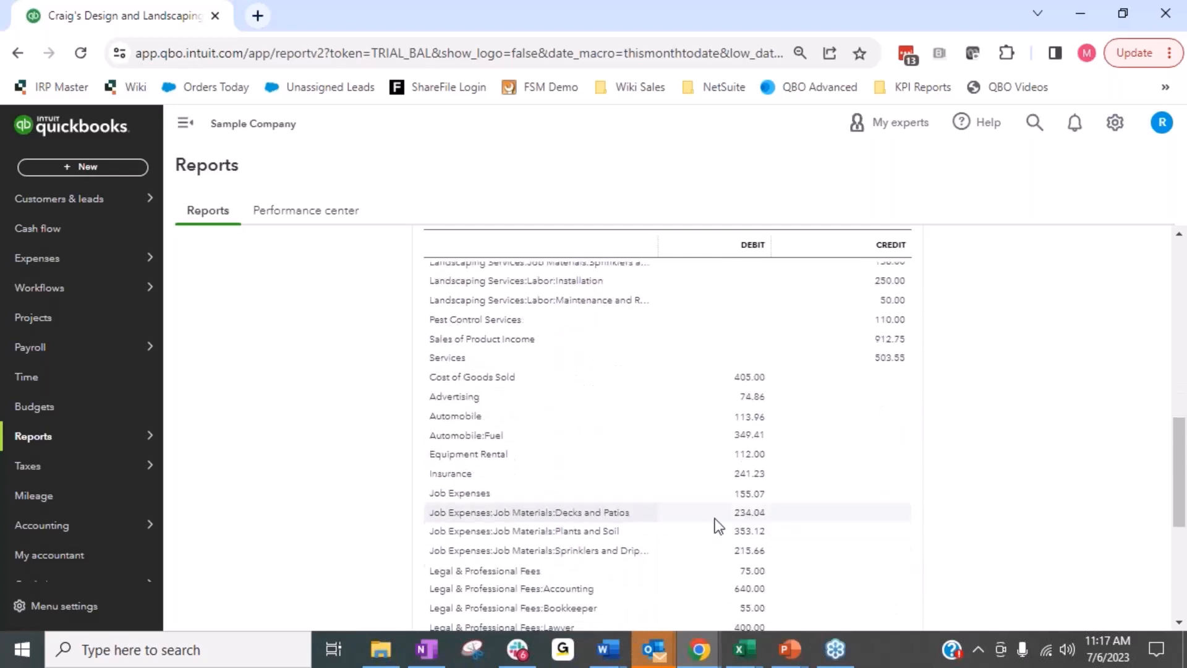
pyautogui.scroll(-3, 742, 558)
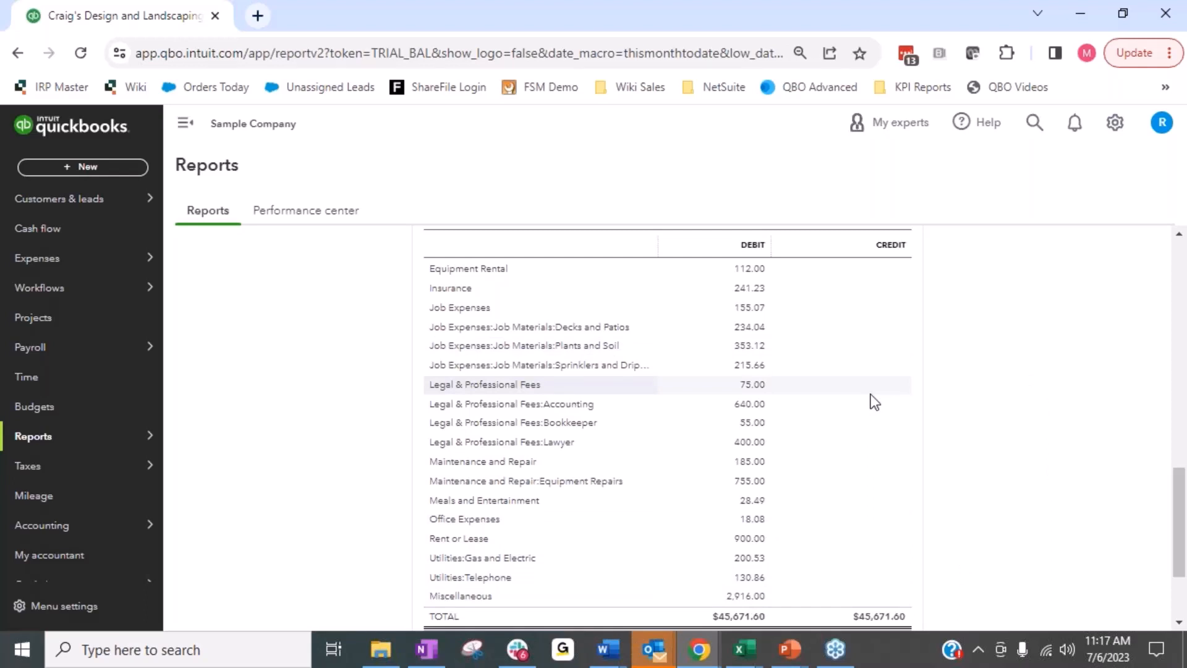
pyautogui.scroll(5, 872, 397)
pyautogui.scroll(5, 911, 414)
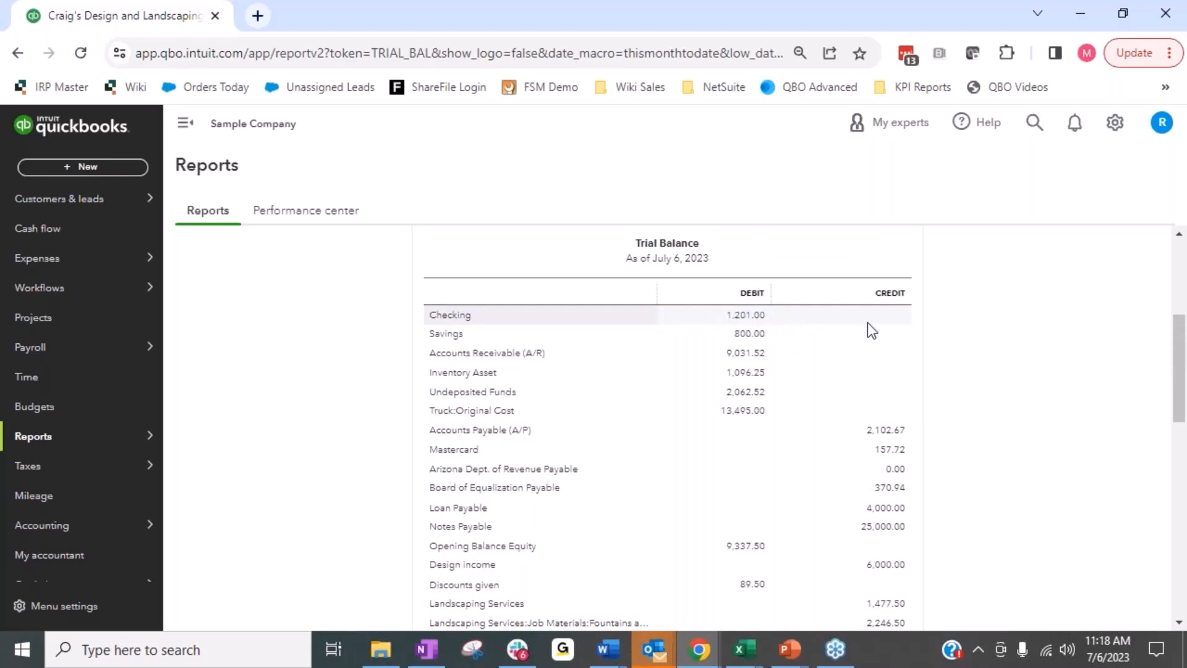
pyautogui.scroll(-2, 1095, 414)
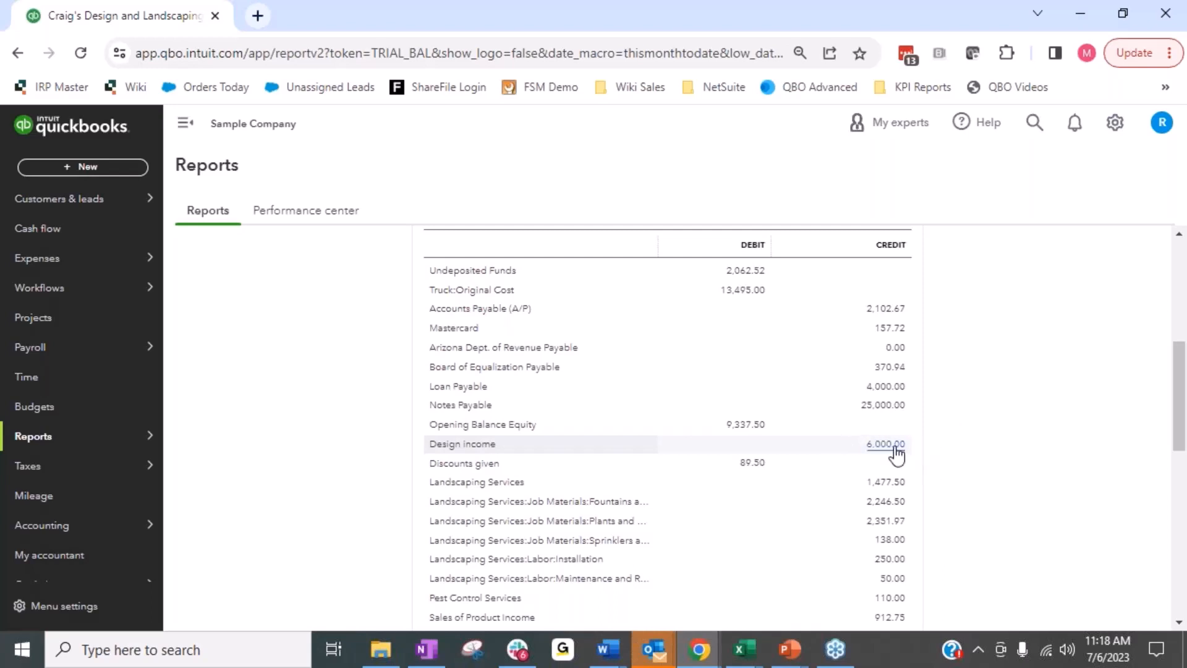
pyautogui.scroll(3, 978, 416)
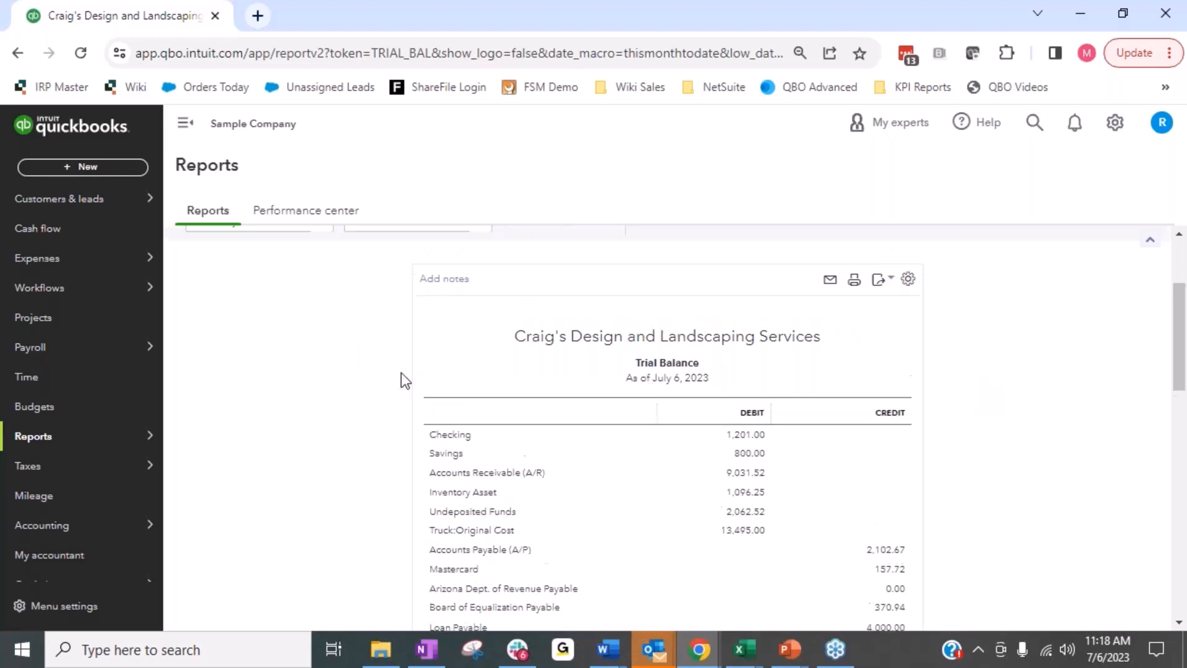
# Set the Trial Balance report period to Last Quarter and run the report.
pyautogui.scroll(3, 405, 379)
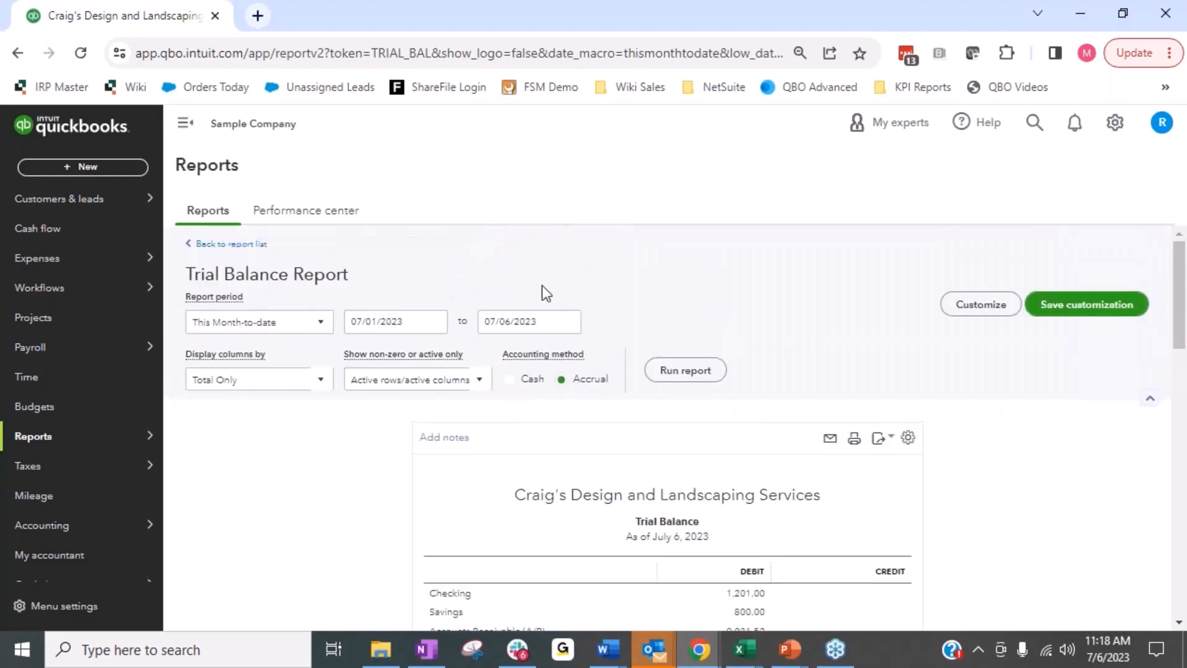
pyautogui.click(322, 322)
pyautogui.scroll(-3, 267, 565)
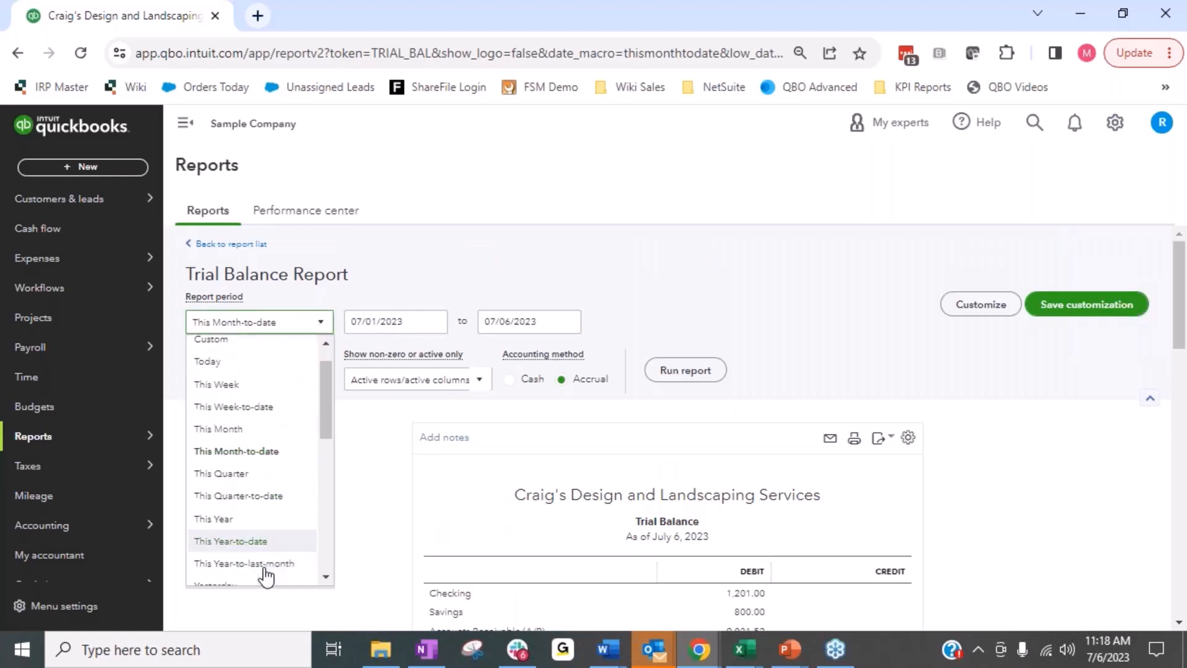
pyautogui.scroll(-2, 264, 575)
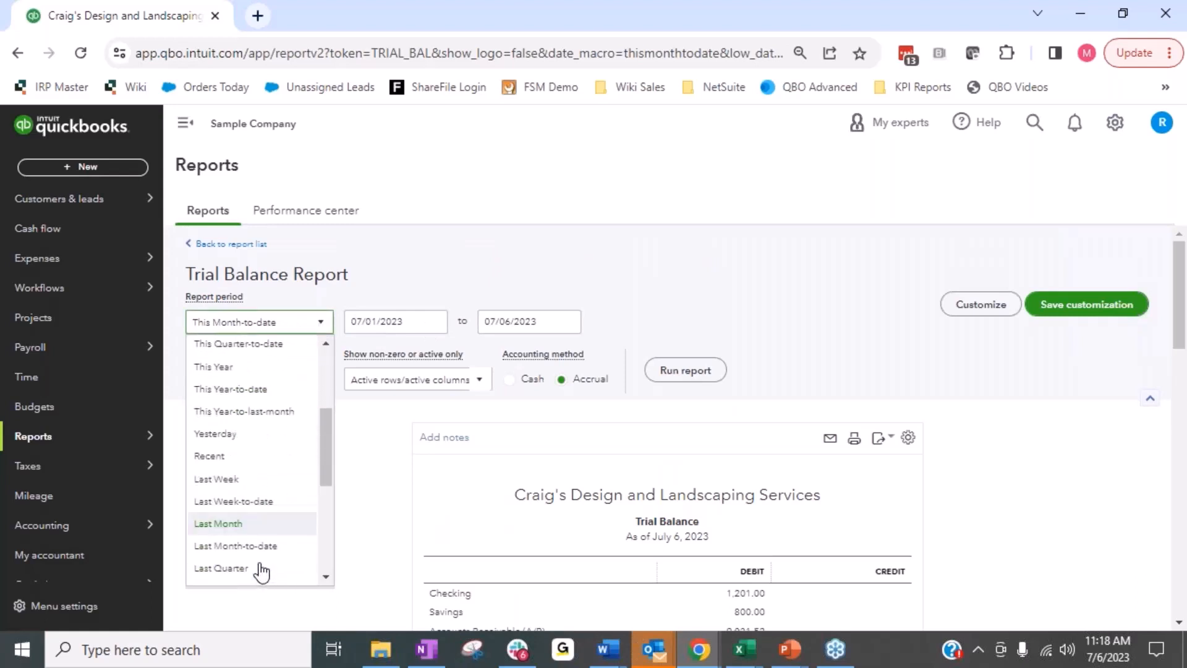
pyautogui.click(259, 567)
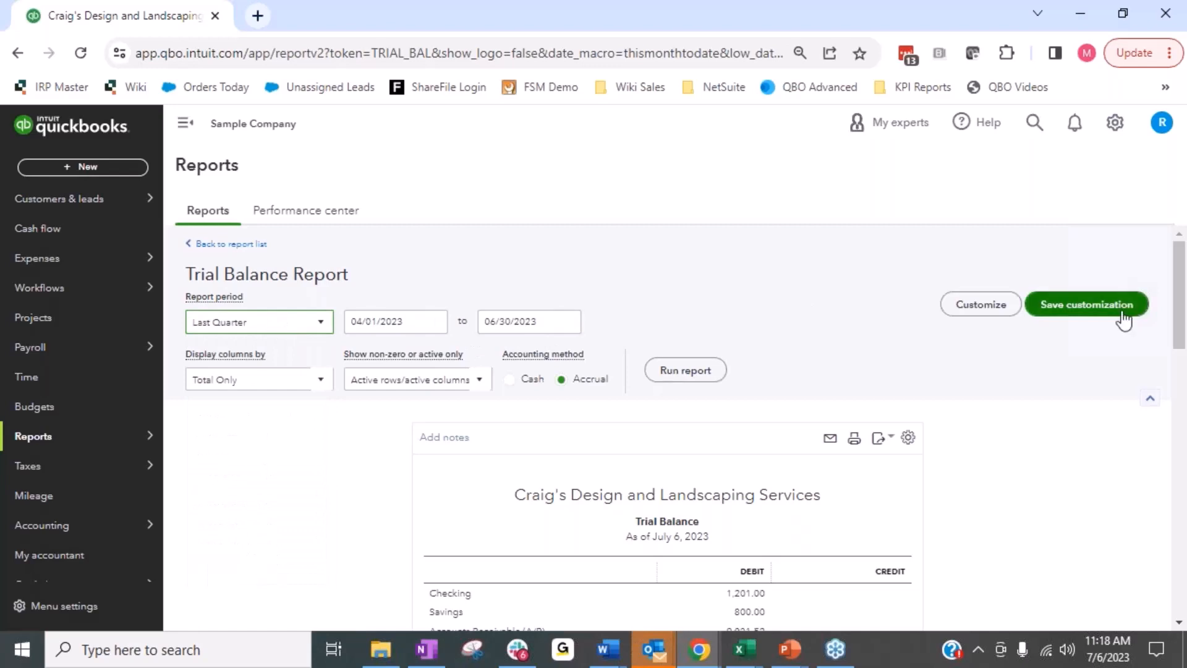
pyautogui.click(685, 369)
# Examine the last-quarter Trial Balance, checking the as-of date, the balance sheet accounts, Design income and the expense accounts.
pyautogui.scroll(-3, 1014, 476)
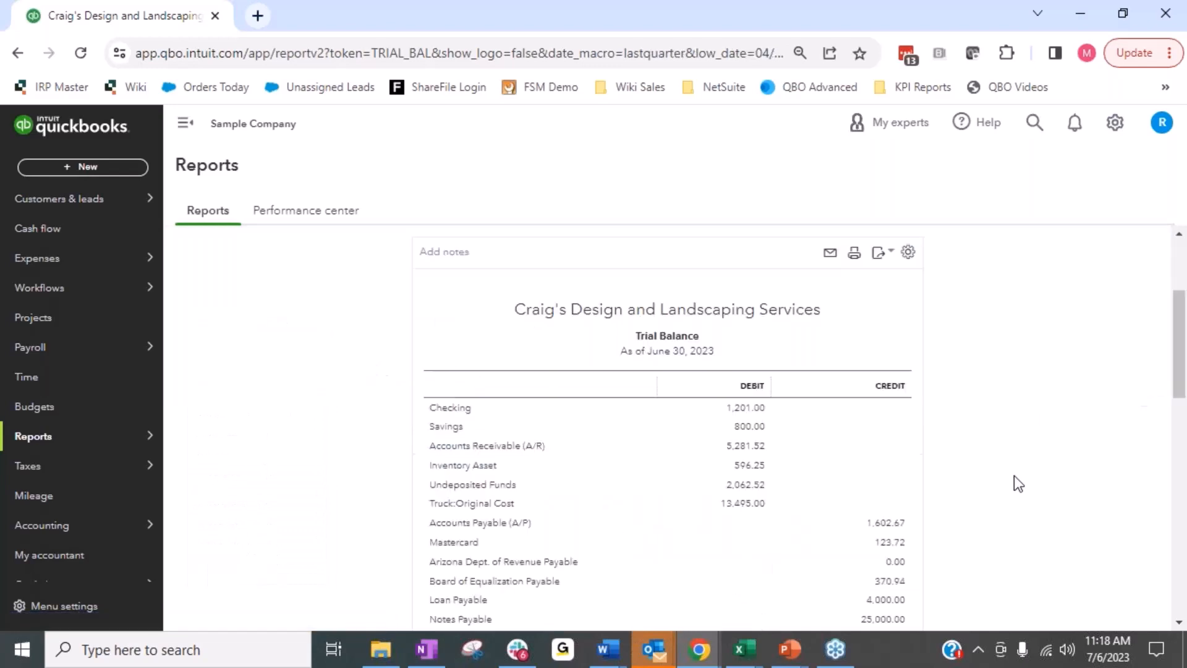
pyautogui.scroll(2, 1036, 461)
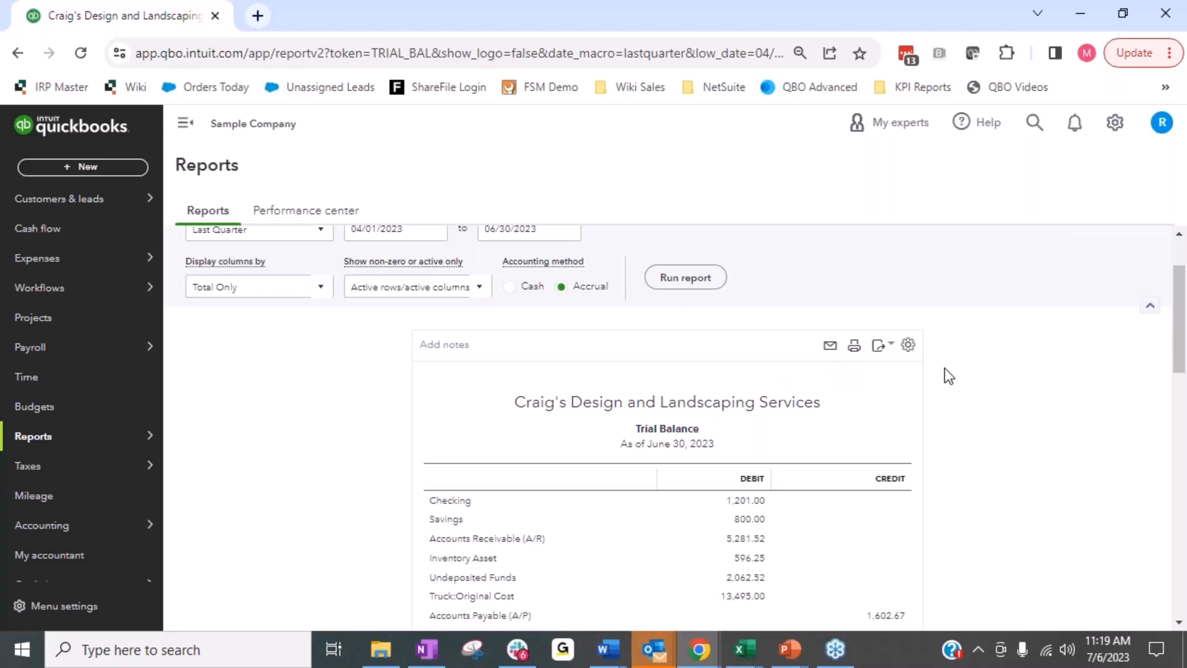
pyautogui.scroll(-2, 947, 374)
pyautogui.scroll(-3, 930, 557)
pyautogui.scroll(-2, 926, 526)
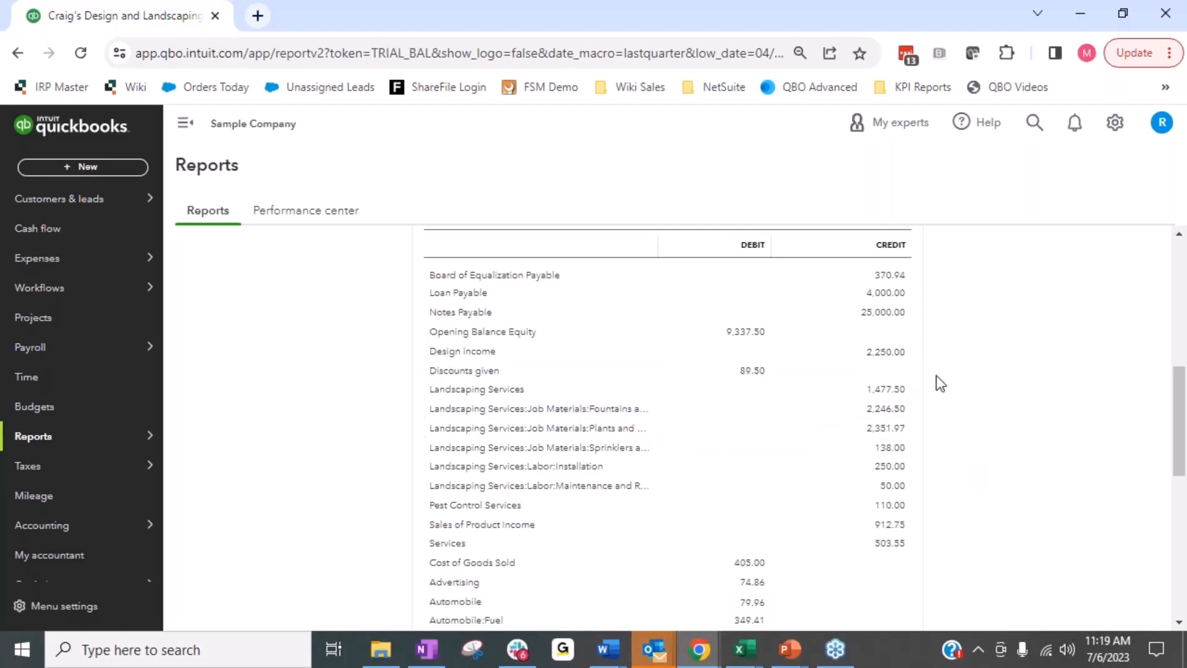
pyautogui.scroll(-3, 973, 487)
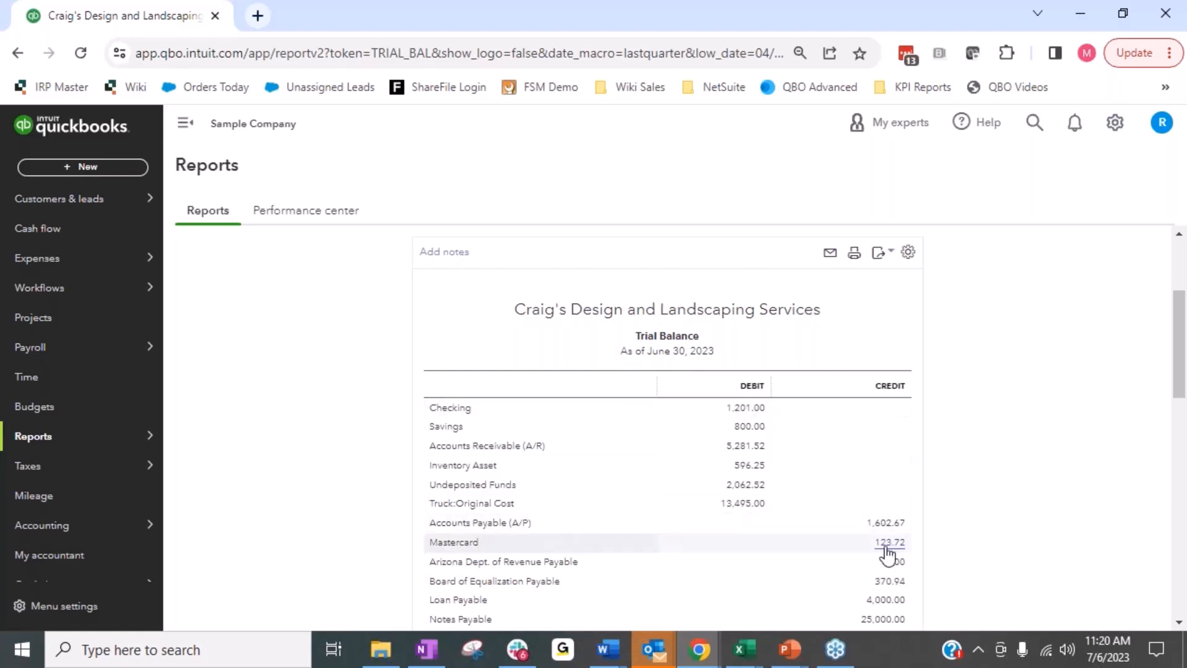
pyautogui.scroll(-1, 888, 555)
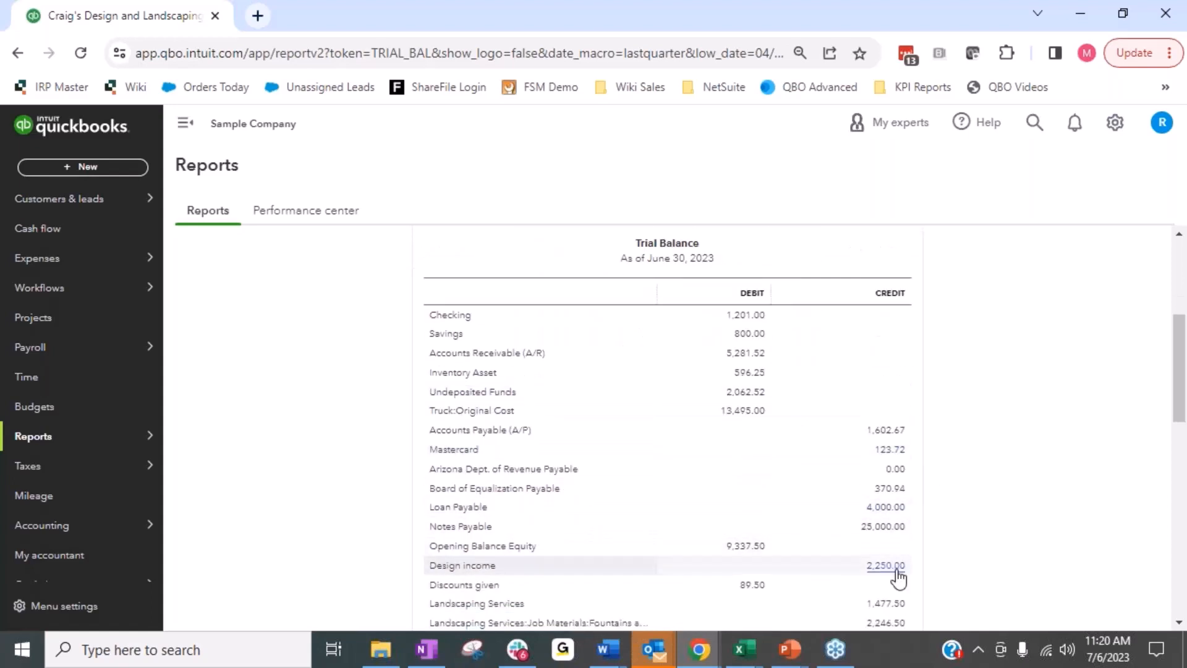
pyautogui.scroll(-2, 903, 570)
pyautogui.scroll(-2, 903, 570)
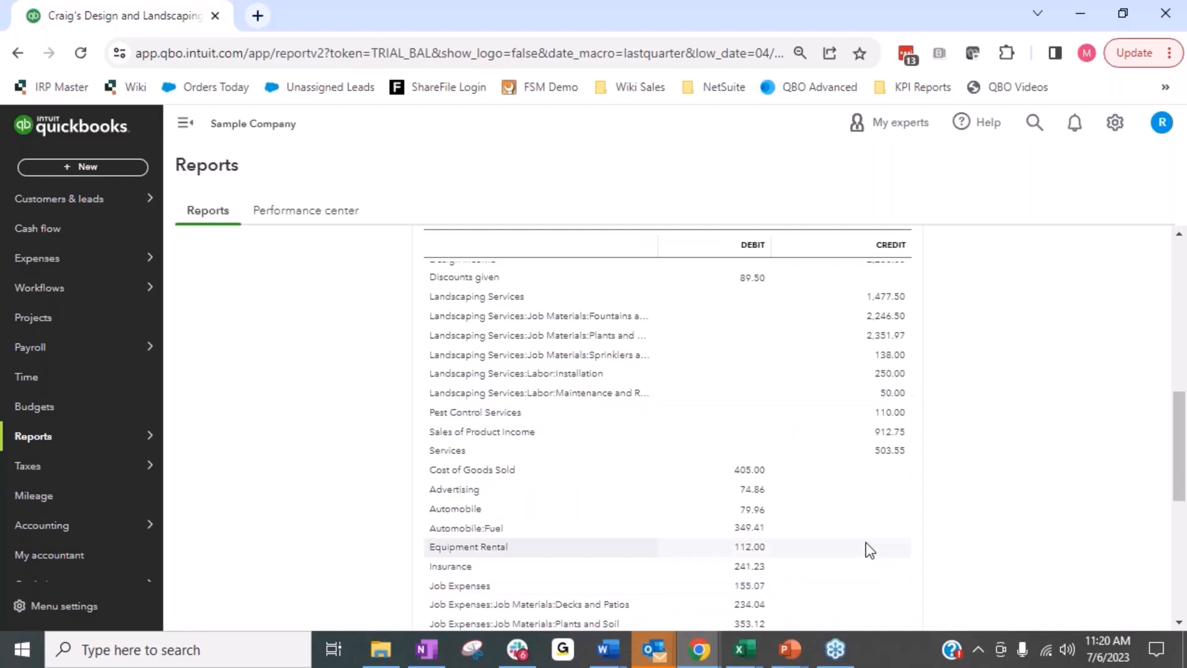
# Return to the report list, search by name for "Pro" and open the Profit and Loss report.
pyautogui.scroll(8, 866, 542)
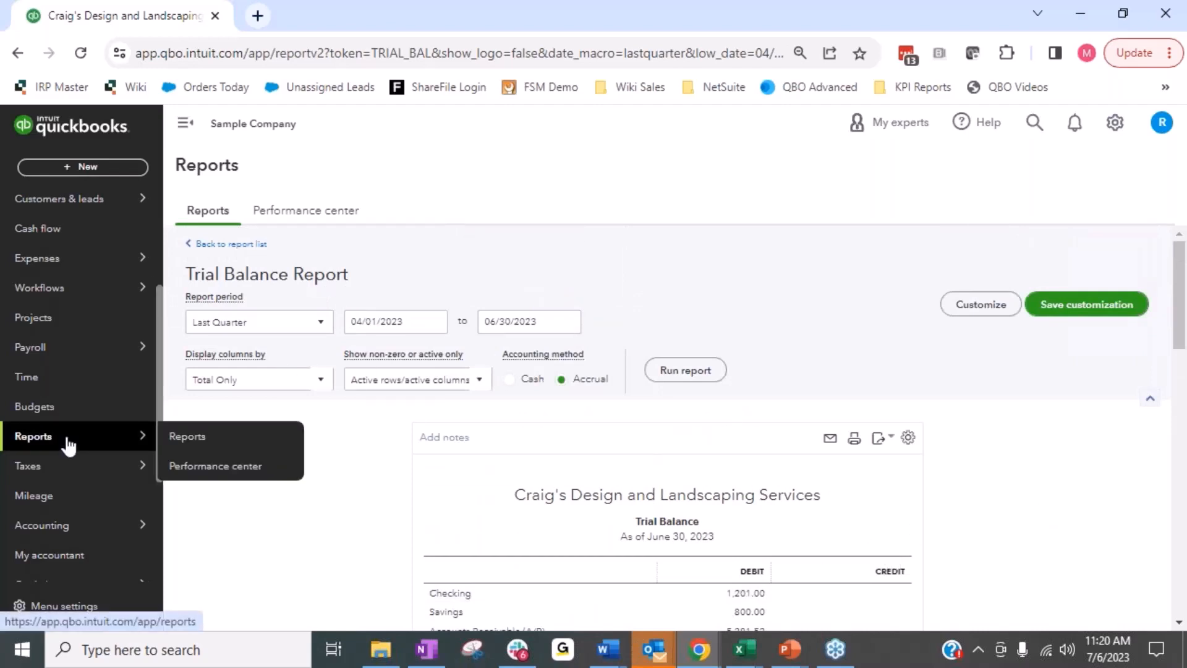
pyautogui.click(202, 436)
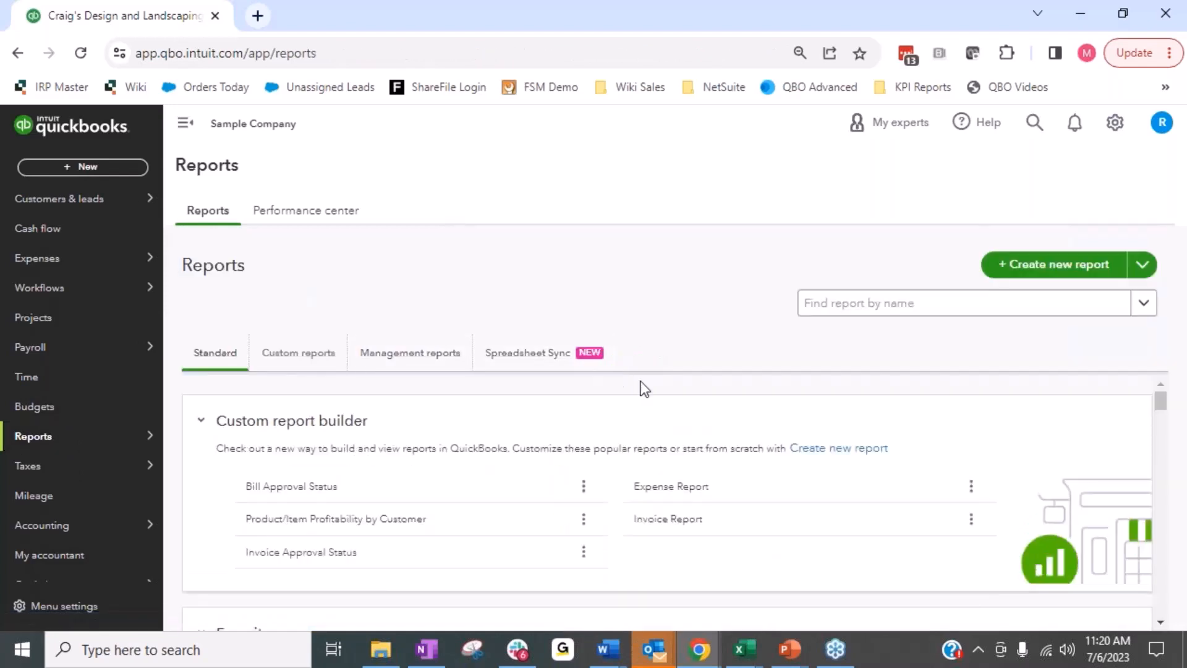
pyautogui.click(840, 313)
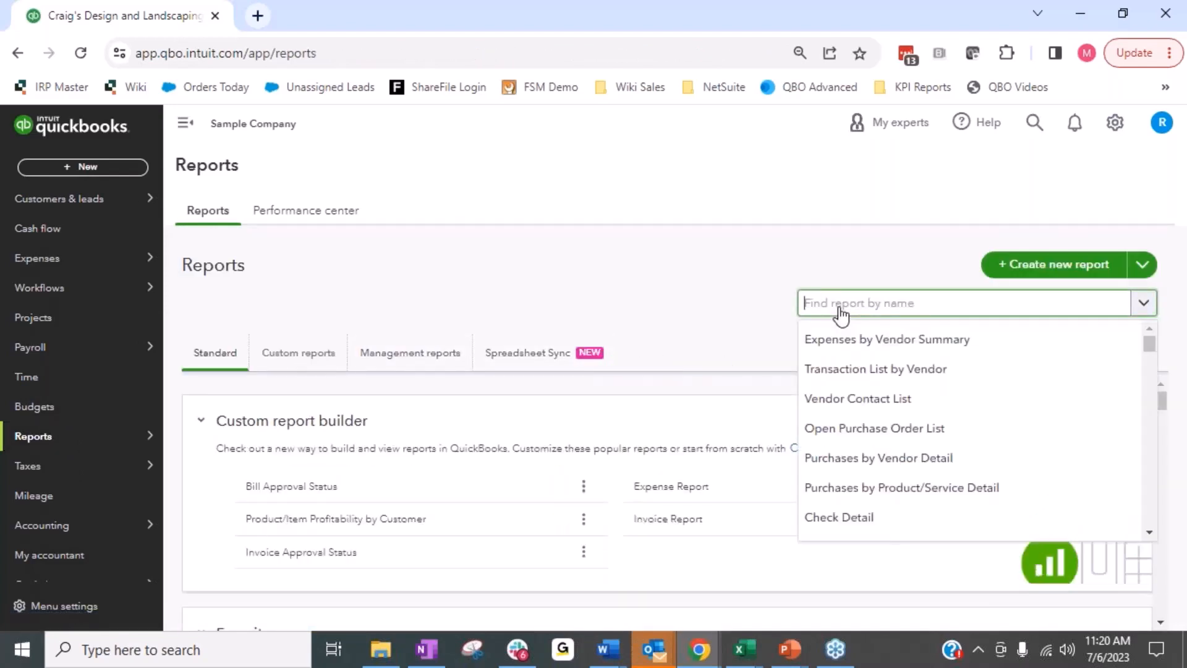
pyautogui.write('Pro')
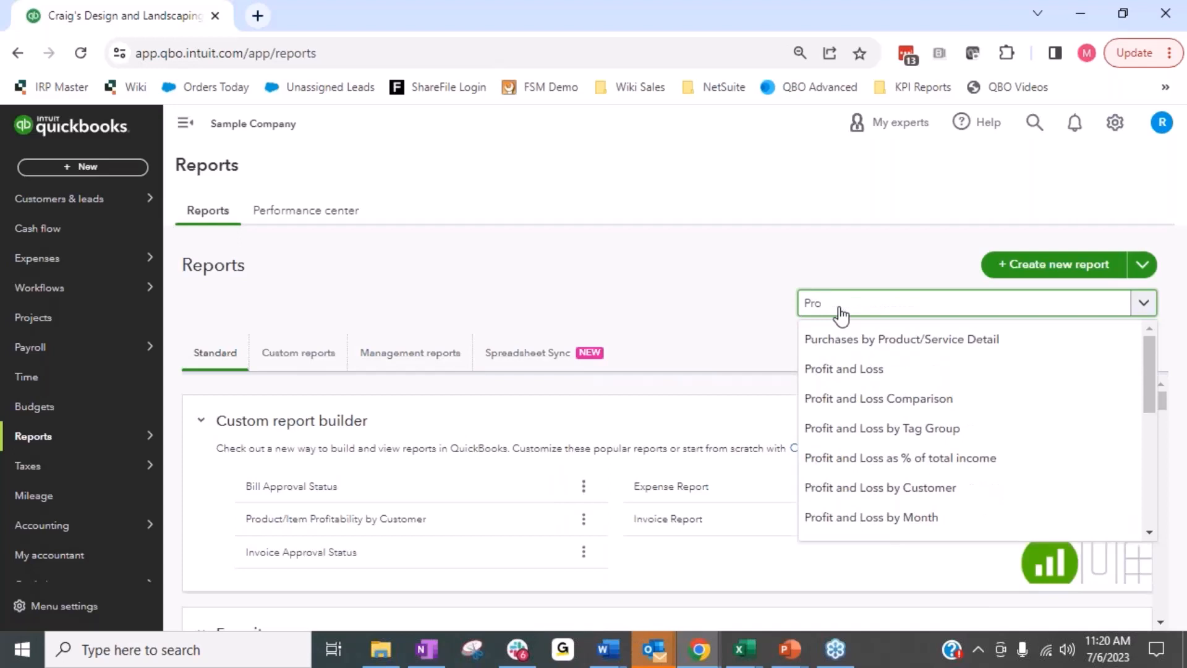
pyautogui.click(865, 369)
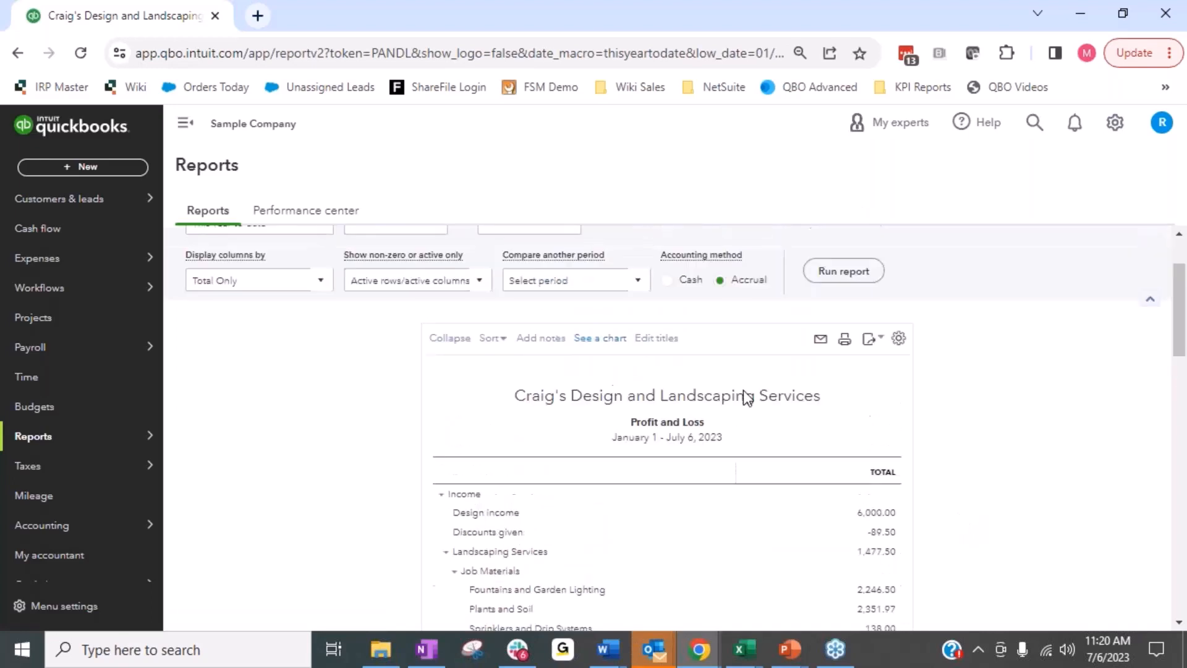
# Set the Profit and Loss end date to 06/30/2023 and run the report with columns displayed by Months.
pyautogui.click(529, 322)
pyautogui.click(492, 360)
pyautogui.click(597, 493)
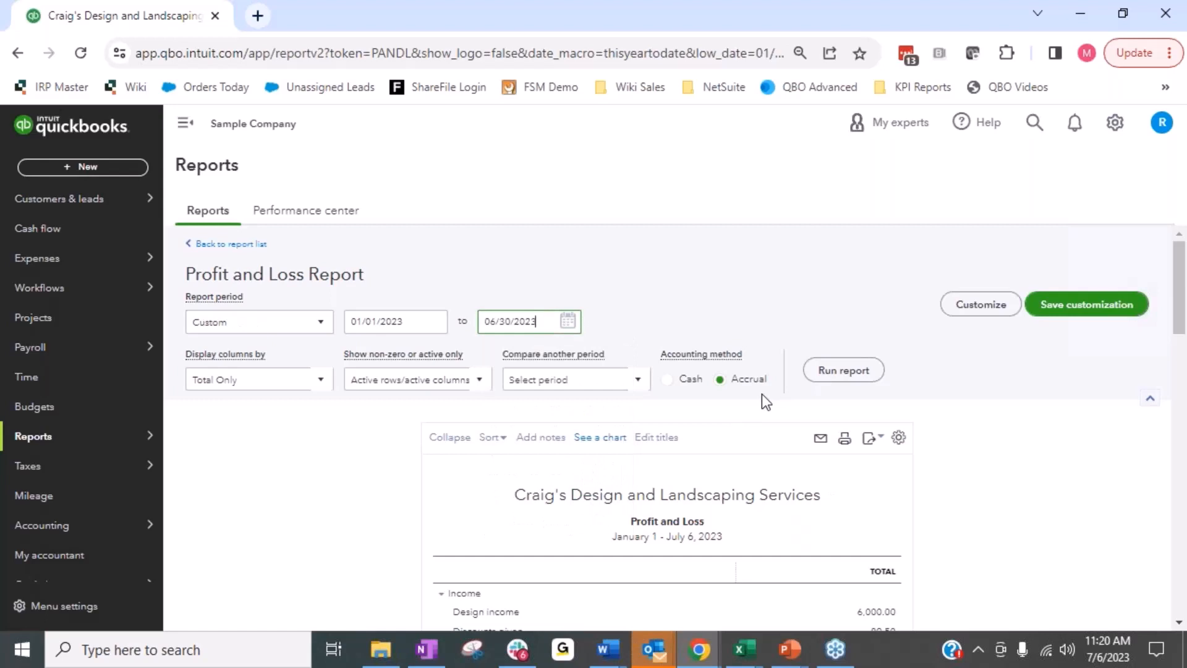
pyautogui.click(293, 389)
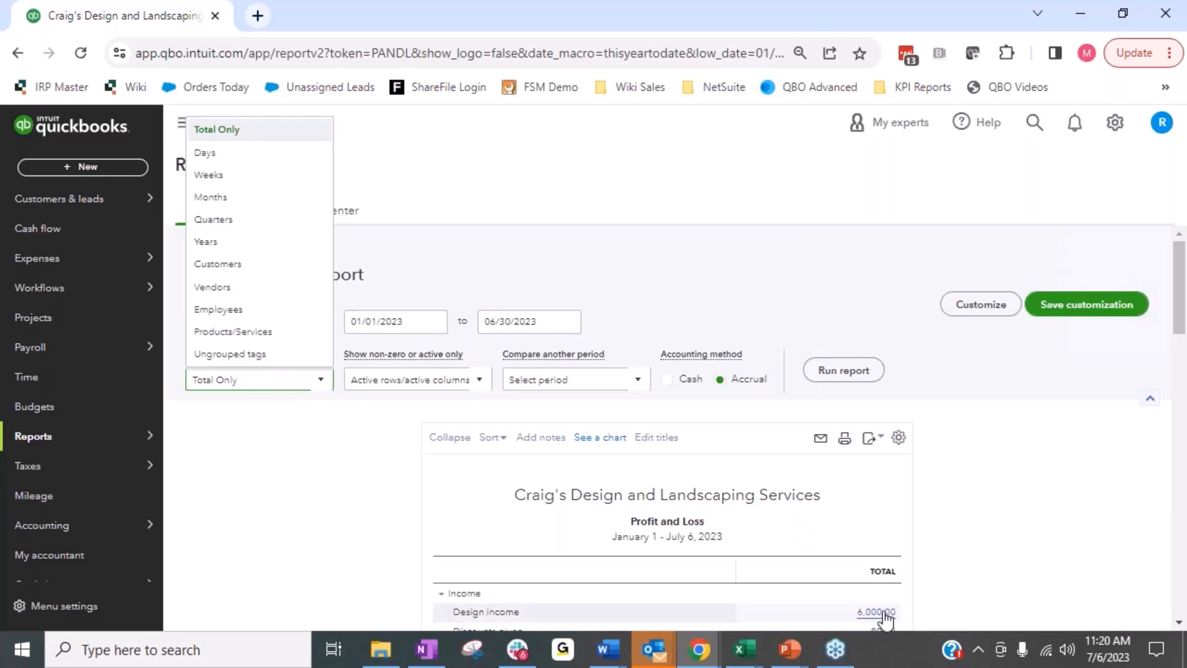
pyautogui.click(223, 197)
pyautogui.click(853, 369)
# Review the monthly Profit and Loss columns from income and cost of goods sold through expenses to net income.
pyautogui.scroll(-3, 1000, 595)
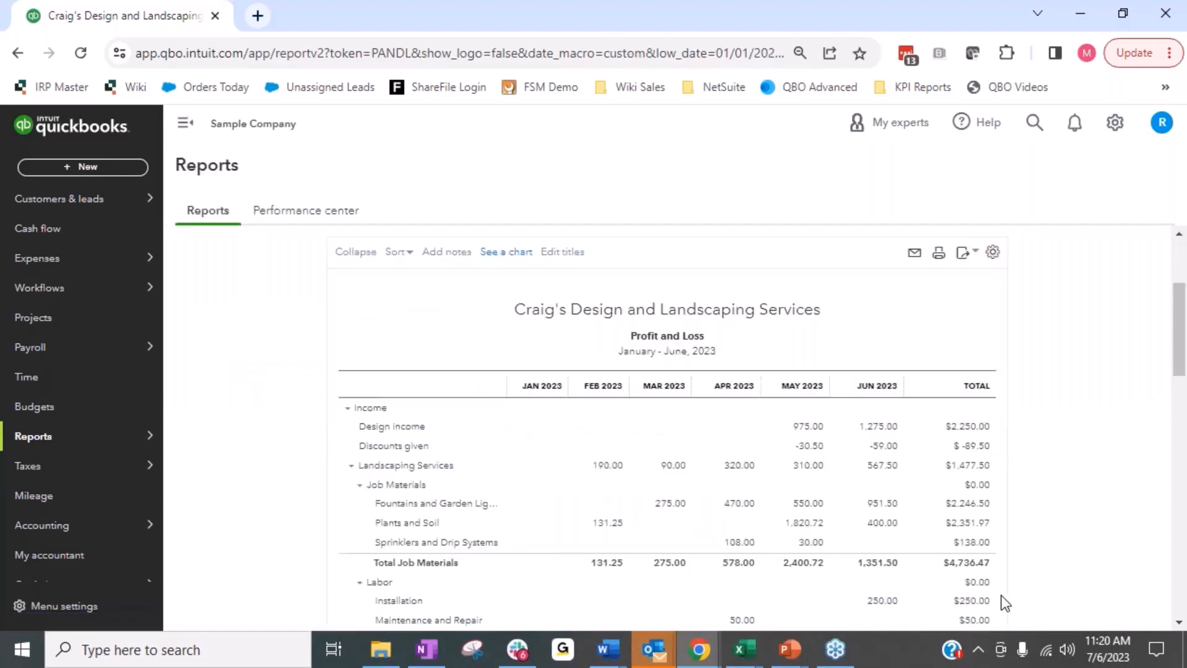
pyautogui.scroll(-2, 947, 444)
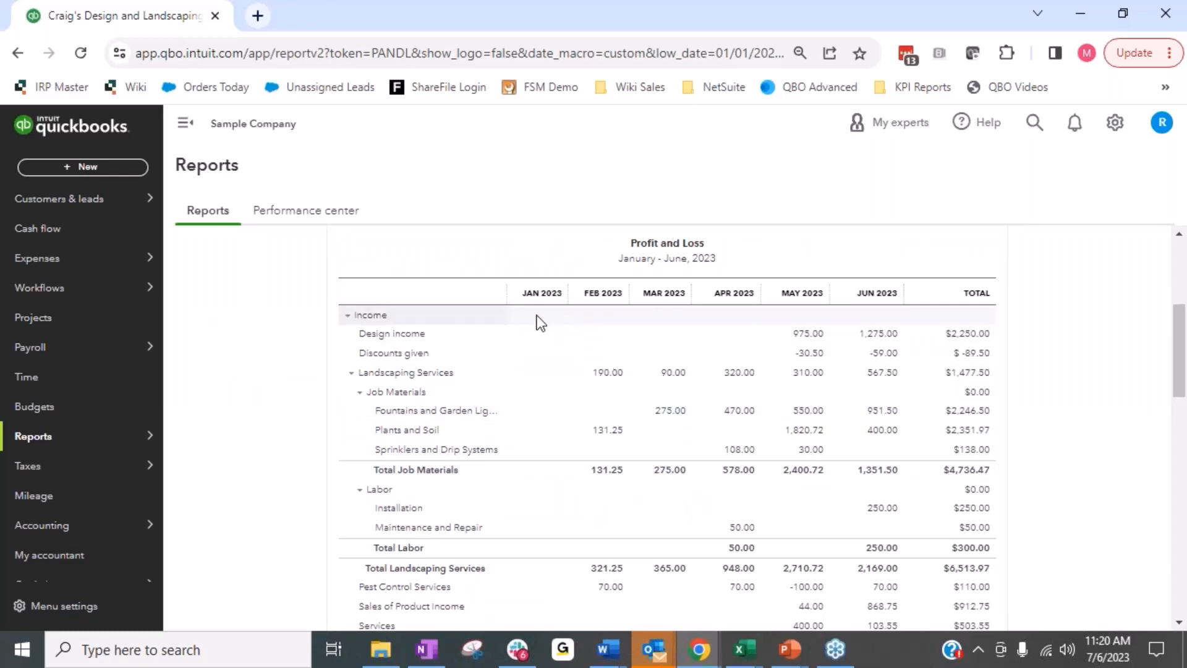
pyautogui.scroll(-2, 545, 369)
pyautogui.scroll(-10, 544, 369)
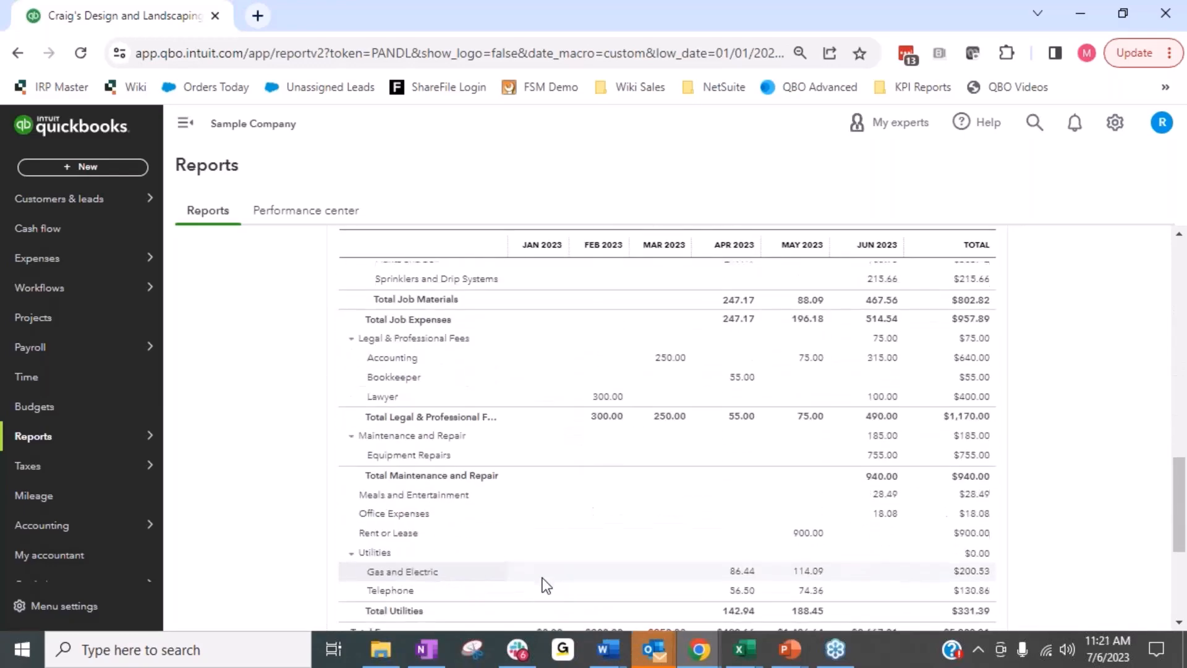
pyautogui.scroll(15, 543, 576)
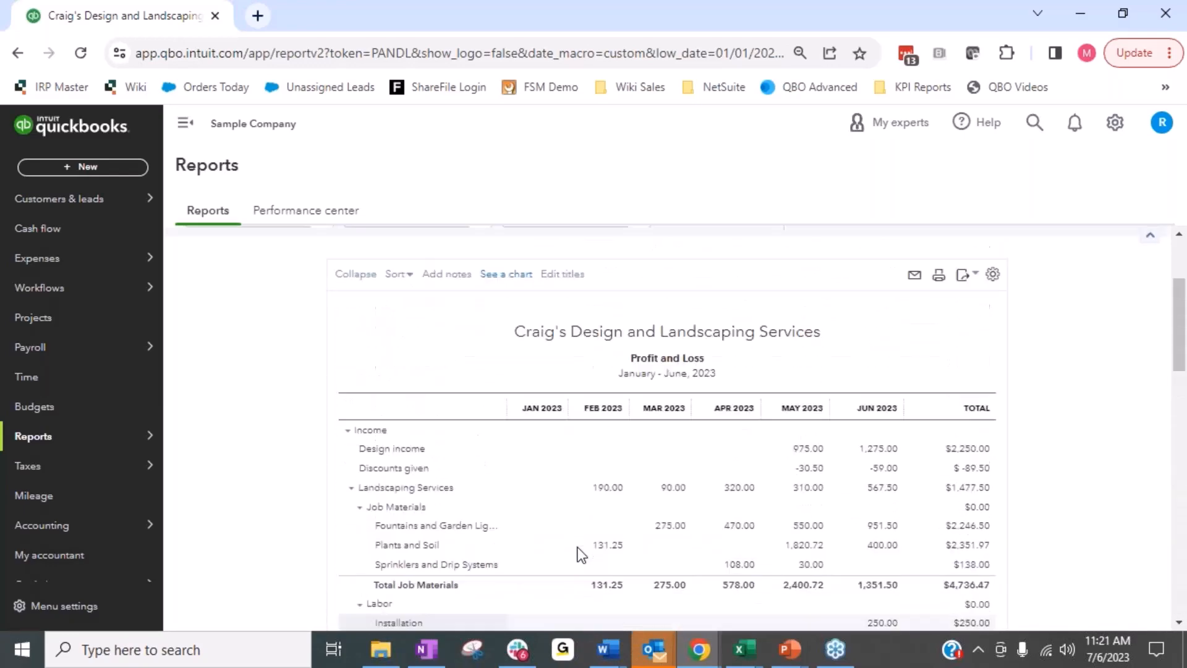
pyautogui.scroll(-5, 617, 460)
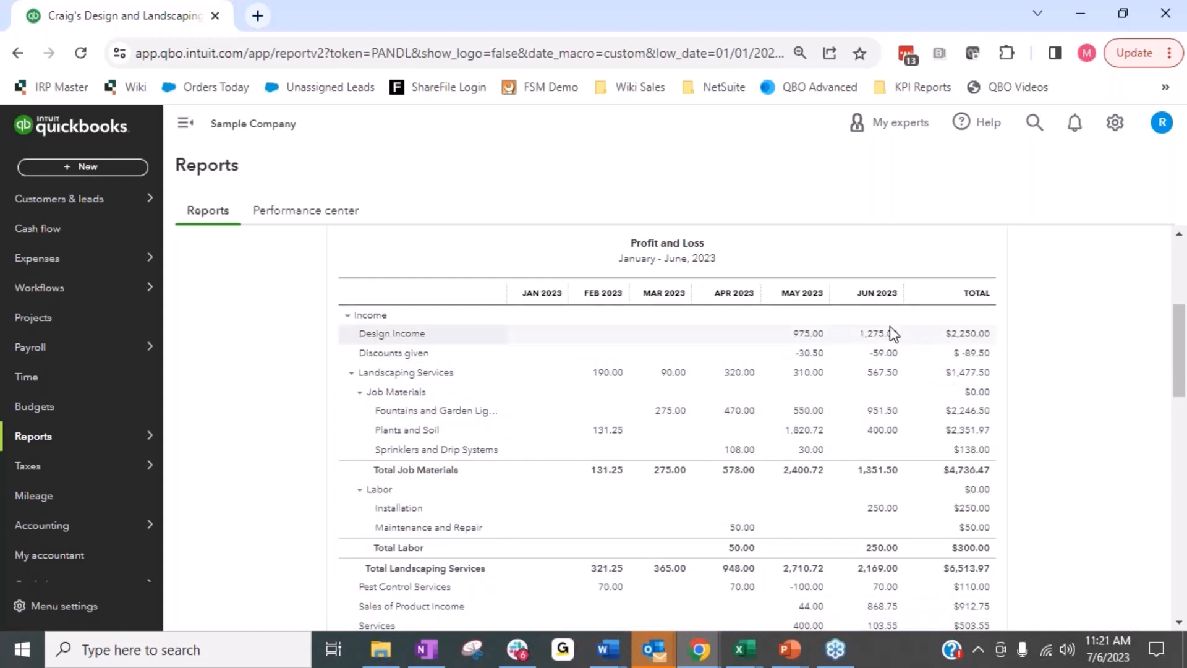
pyautogui.scroll(-3, 895, 577)
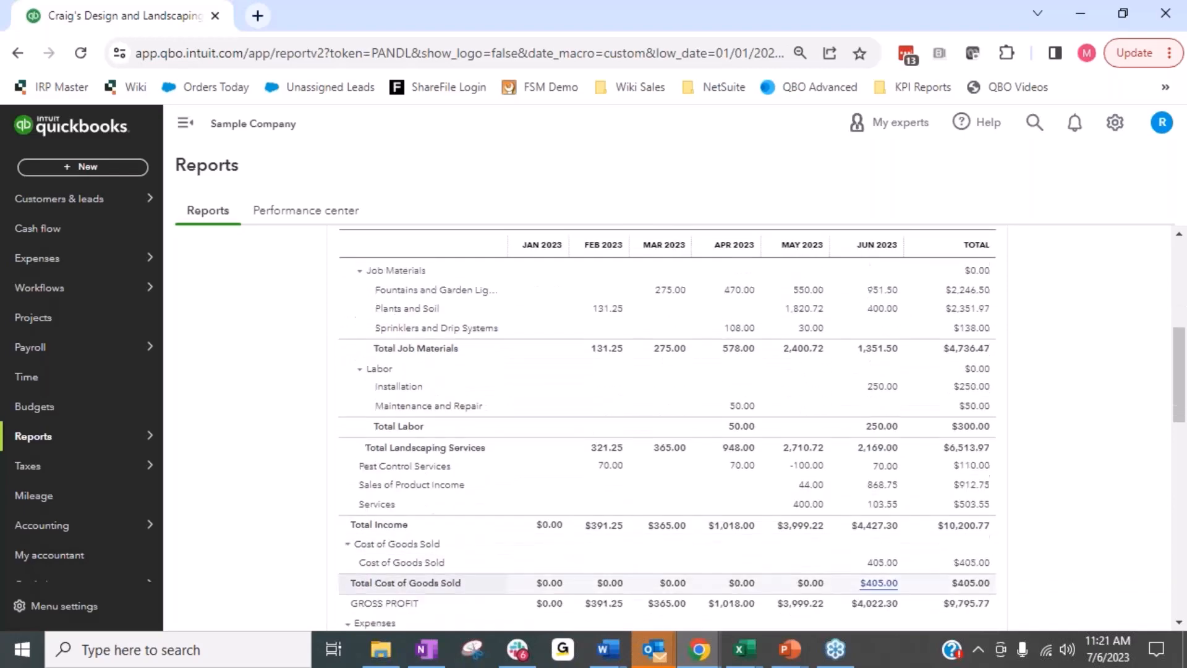
pyautogui.scroll(-5, 892, 307)
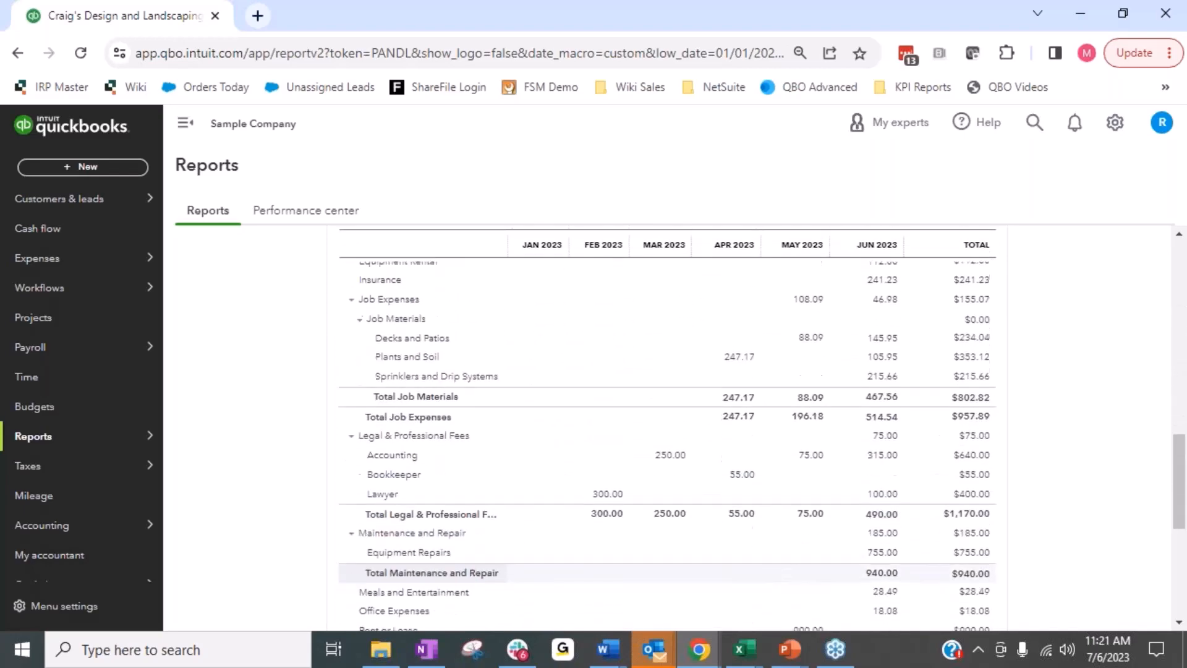
pyautogui.scroll(-5, 888, 402)
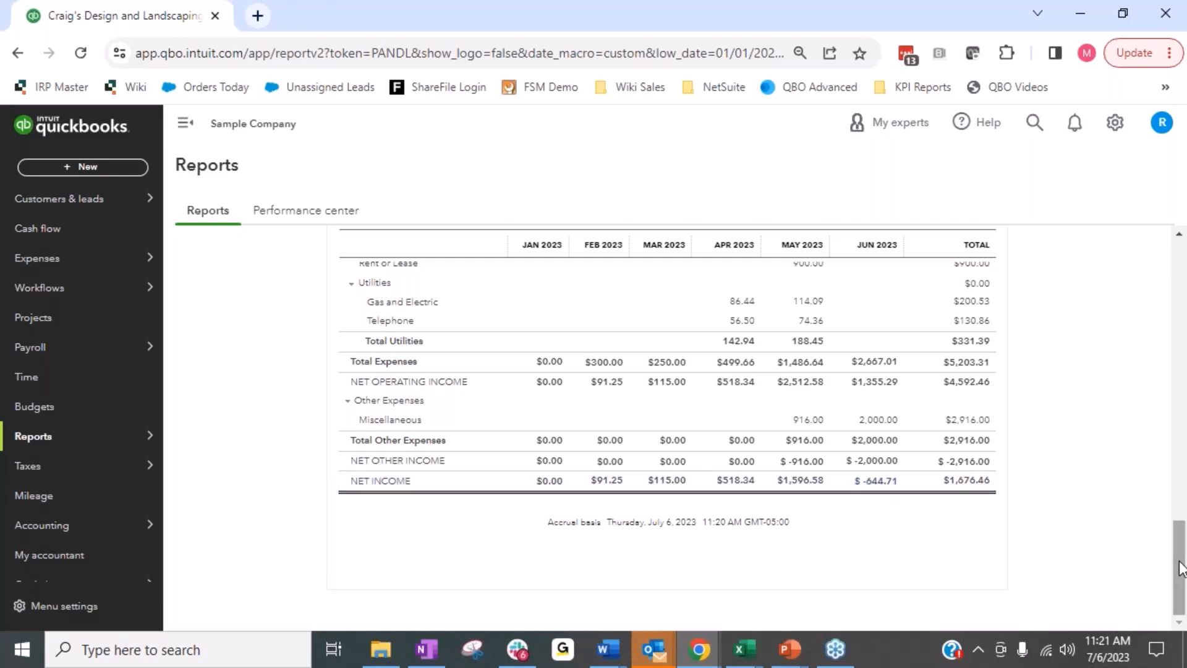
# Go back to the start of the Profit and Loss and recheck its monthly income, gross profit and report settings.
pyautogui.moveTo(1181, 568); pyautogui.dragTo(1158, 239)
pyautogui.scroll(-5, 1051, 476)
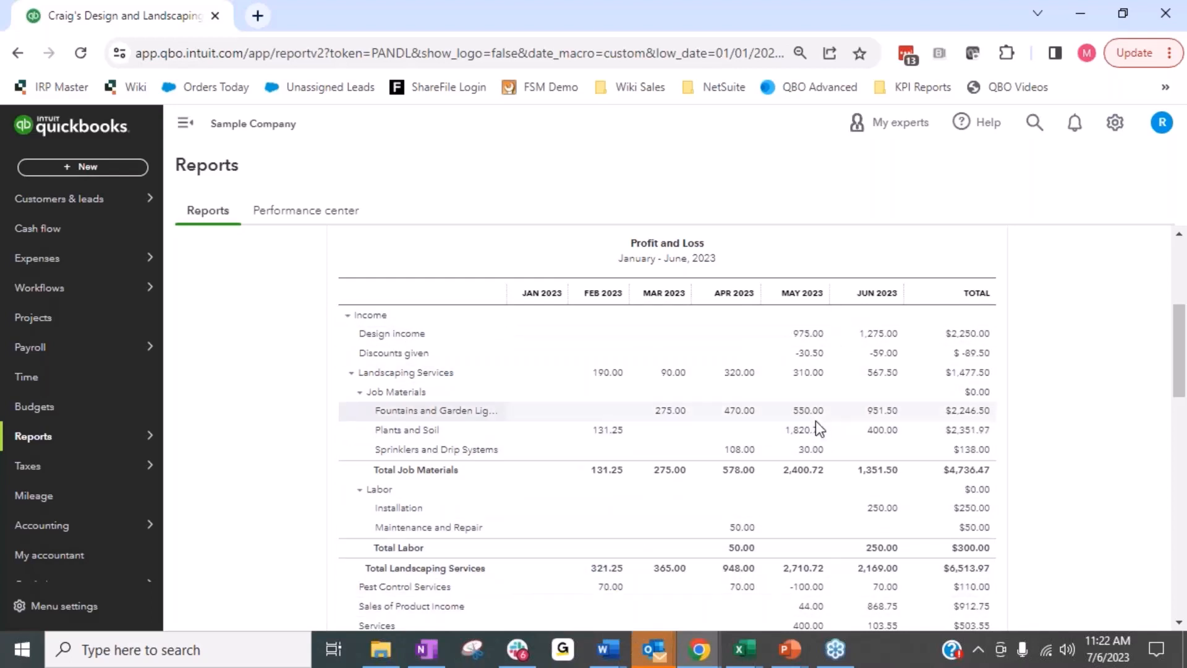
pyautogui.scroll(-6, 815, 420)
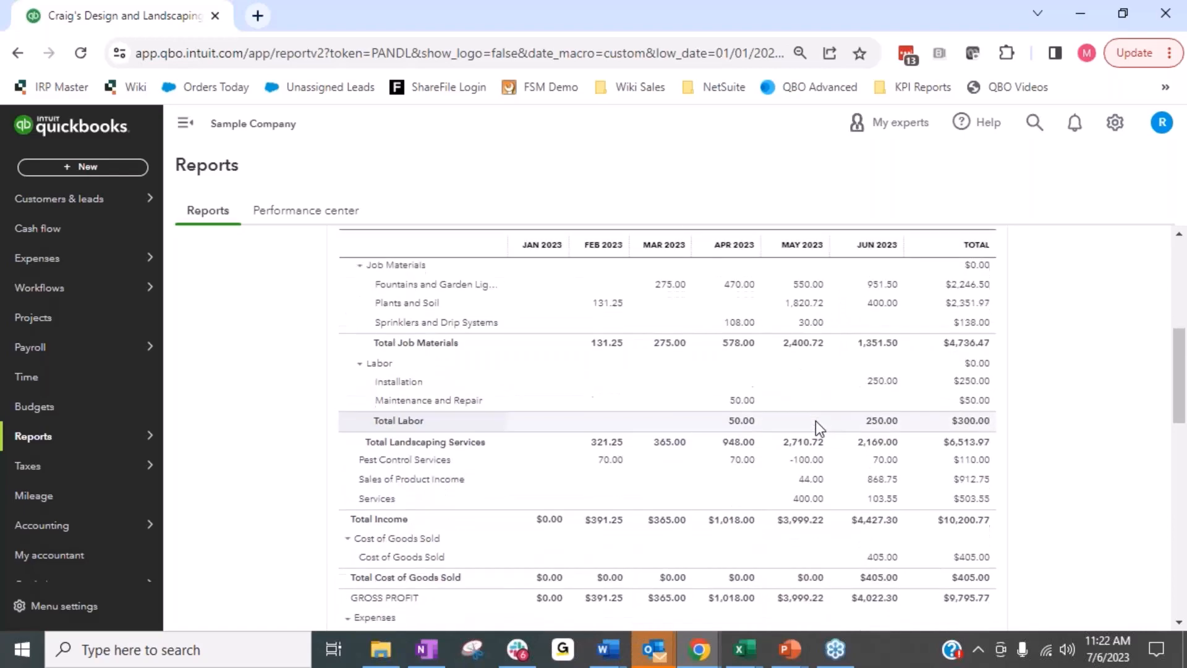
pyautogui.scroll(-3, 803, 426)
pyautogui.scroll(6, 804, 427)
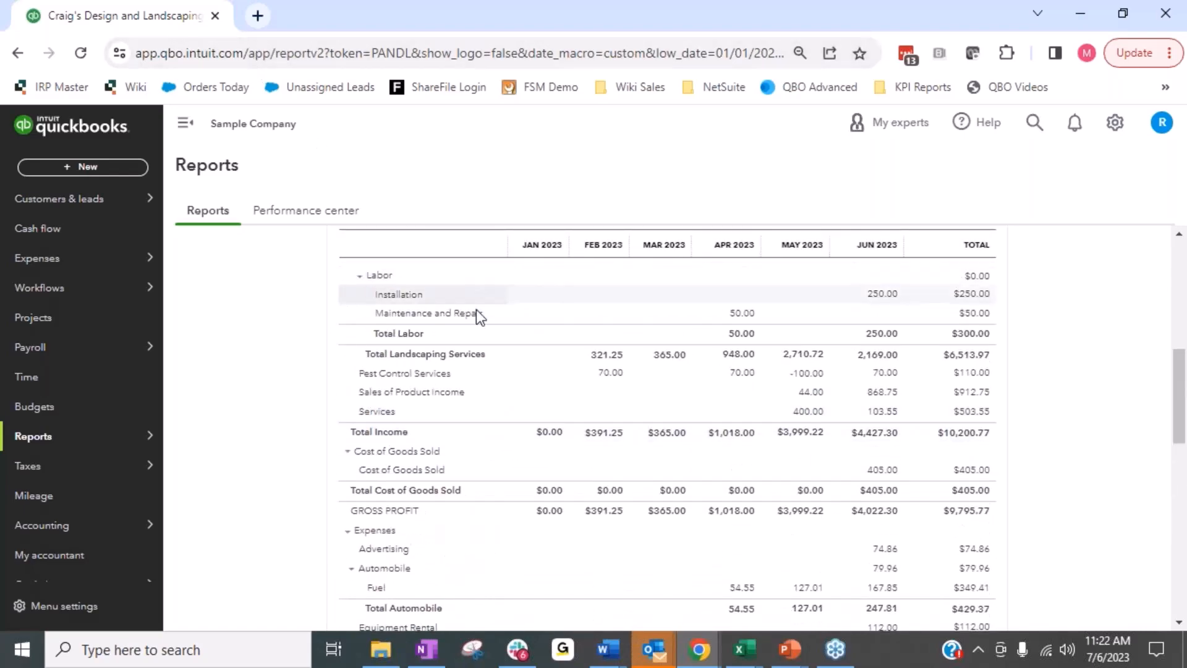
pyautogui.scroll(5, 804, 552)
pyautogui.scroll(2, 804, 552)
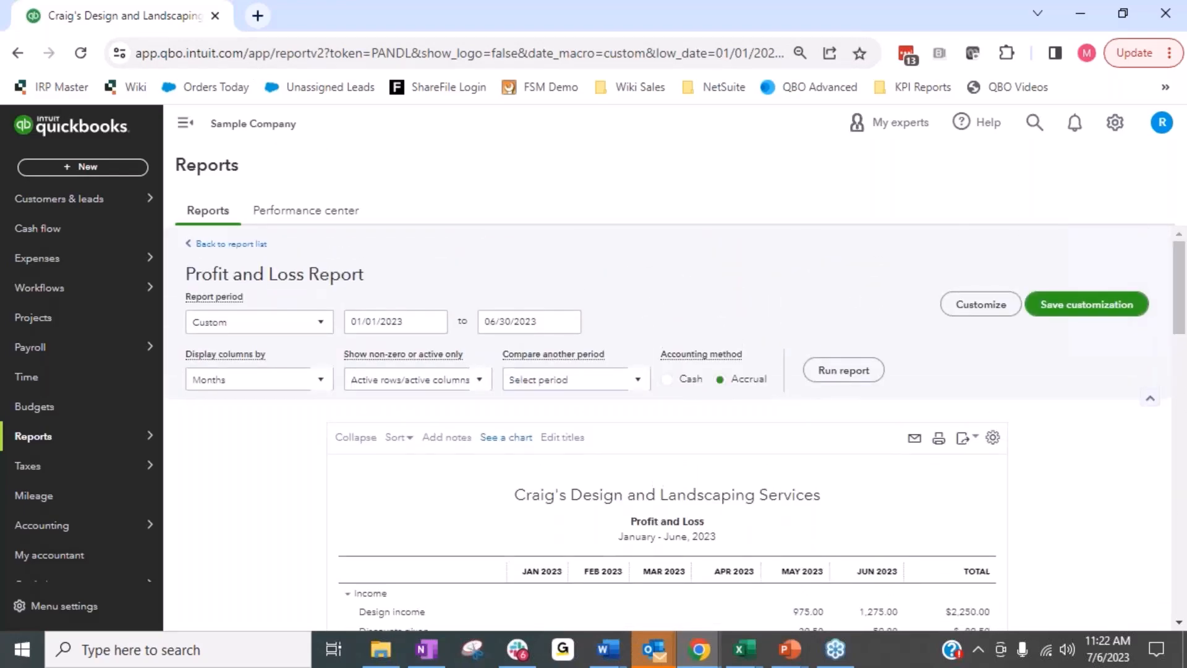
pyautogui.scroll(-5, 751, 346)
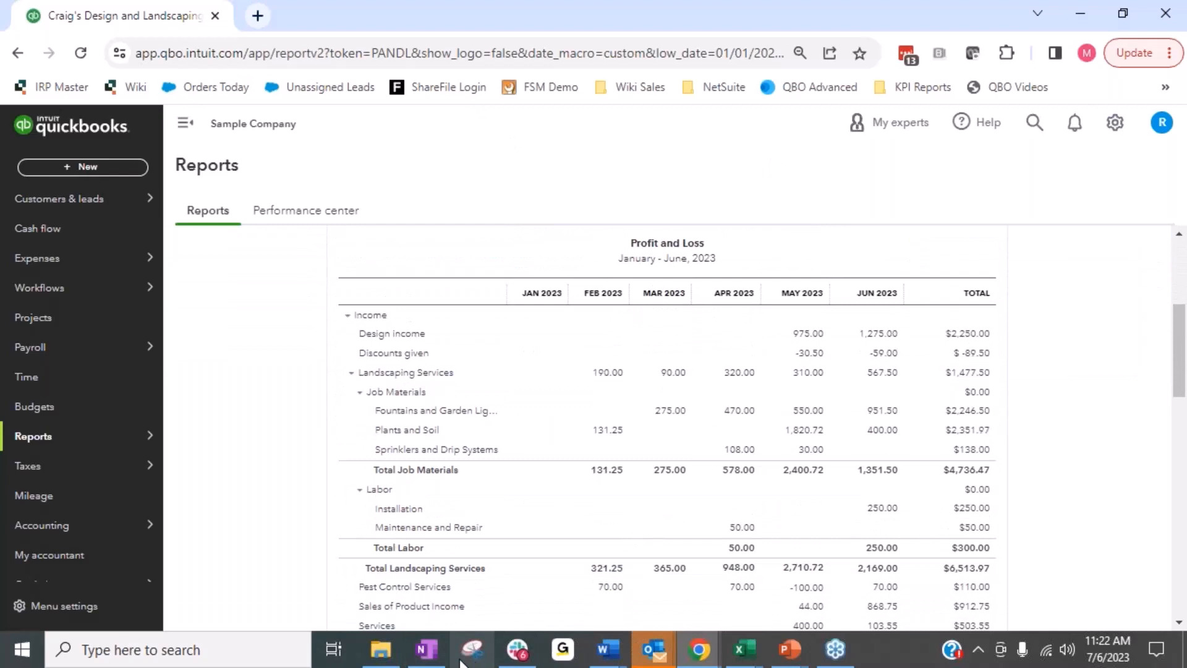
# Save the monthly Profit and Loss report as a PDF, move it into its own window and close the print preview.
pyautogui.scroll(5, 914, 433)
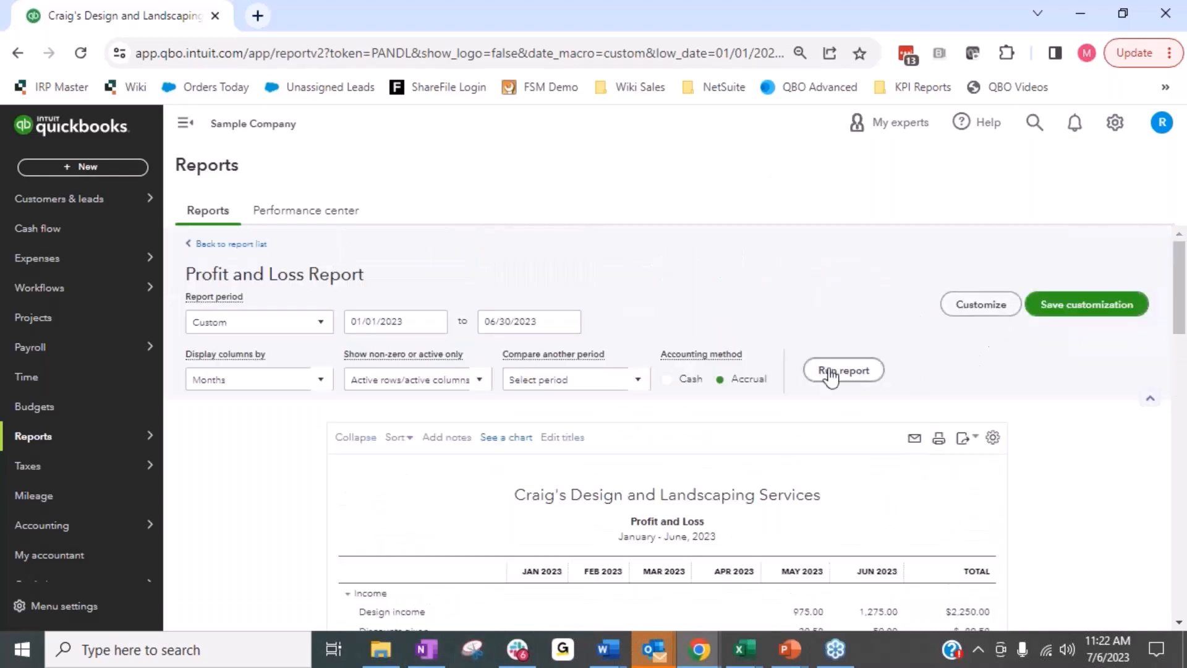
pyautogui.click(940, 440)
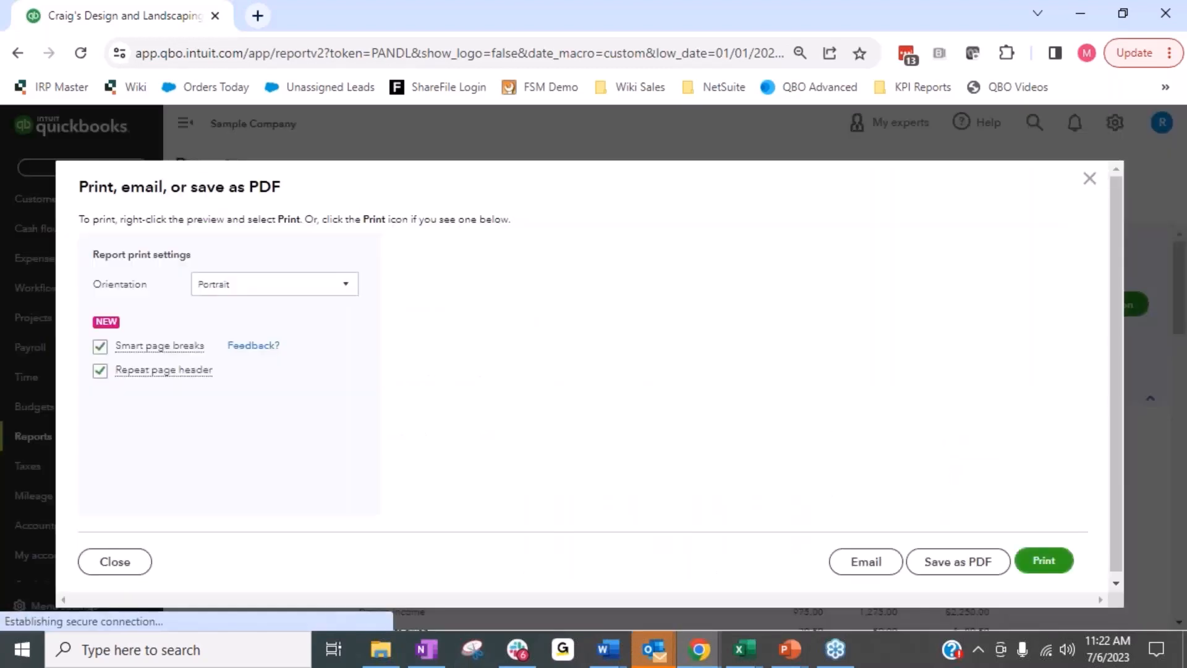
pyautogui.click(968, 564)
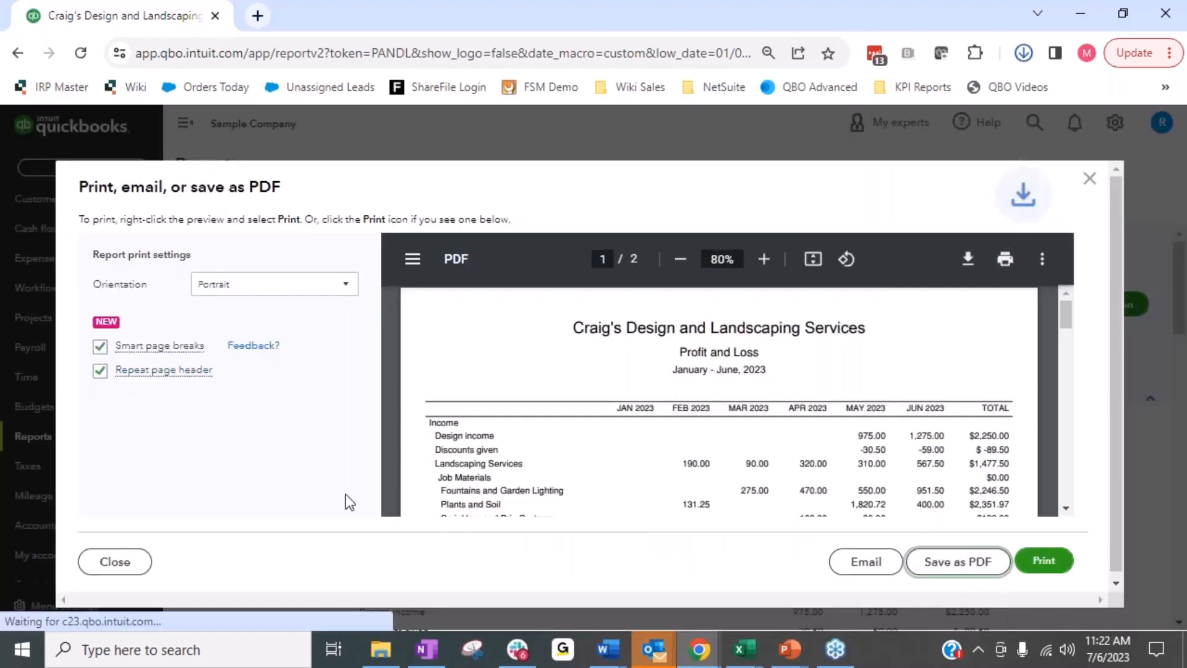
pyautogui.click(810, 84)
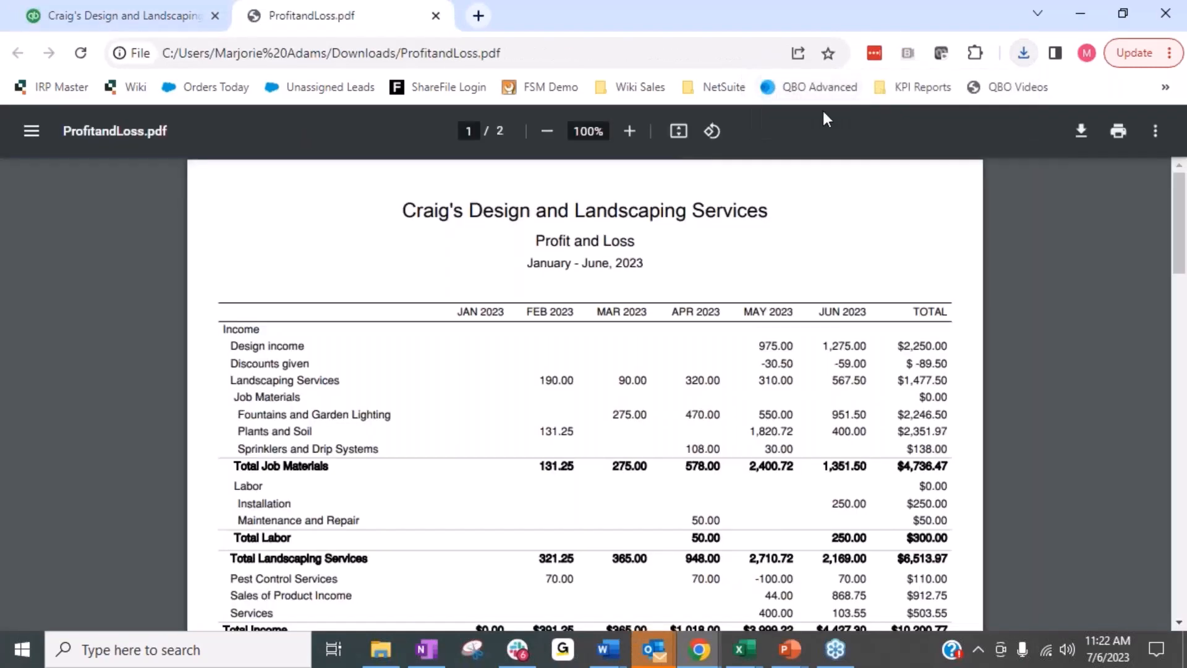
pyautogui.moveTo(337, 19); pyautogui.dragTo(1184, 75)
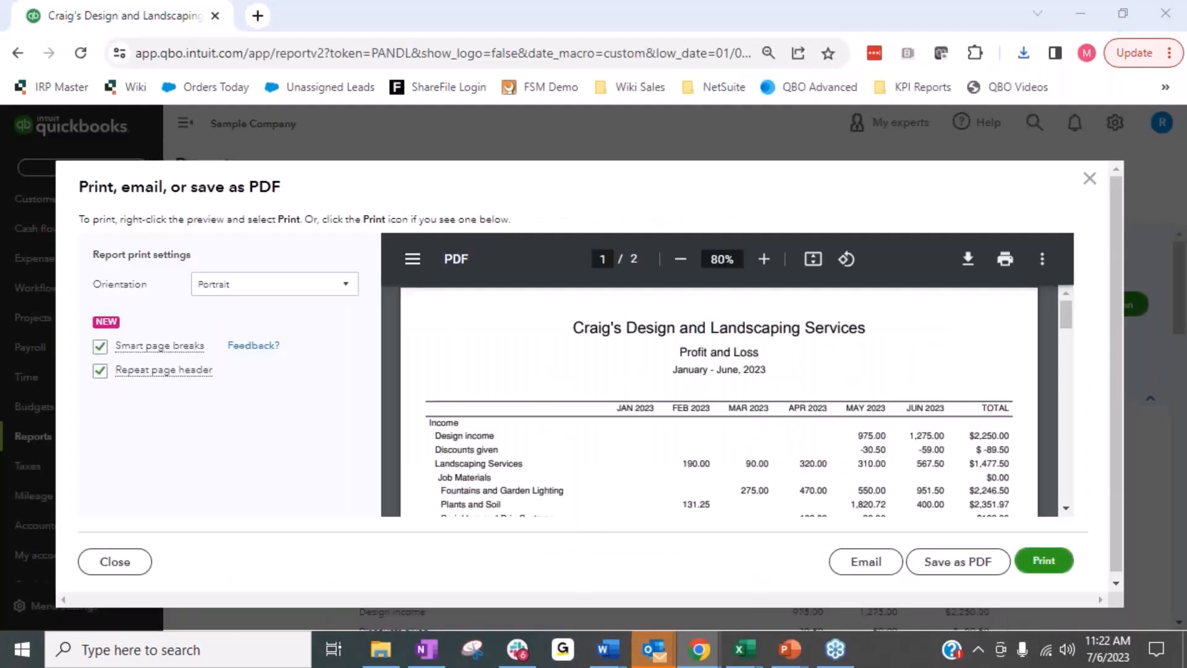
pyautogui.click(1090, 179)
# Start a new journal entry and set its date to 02/28/2023.
pyautogui.click(102, 166)
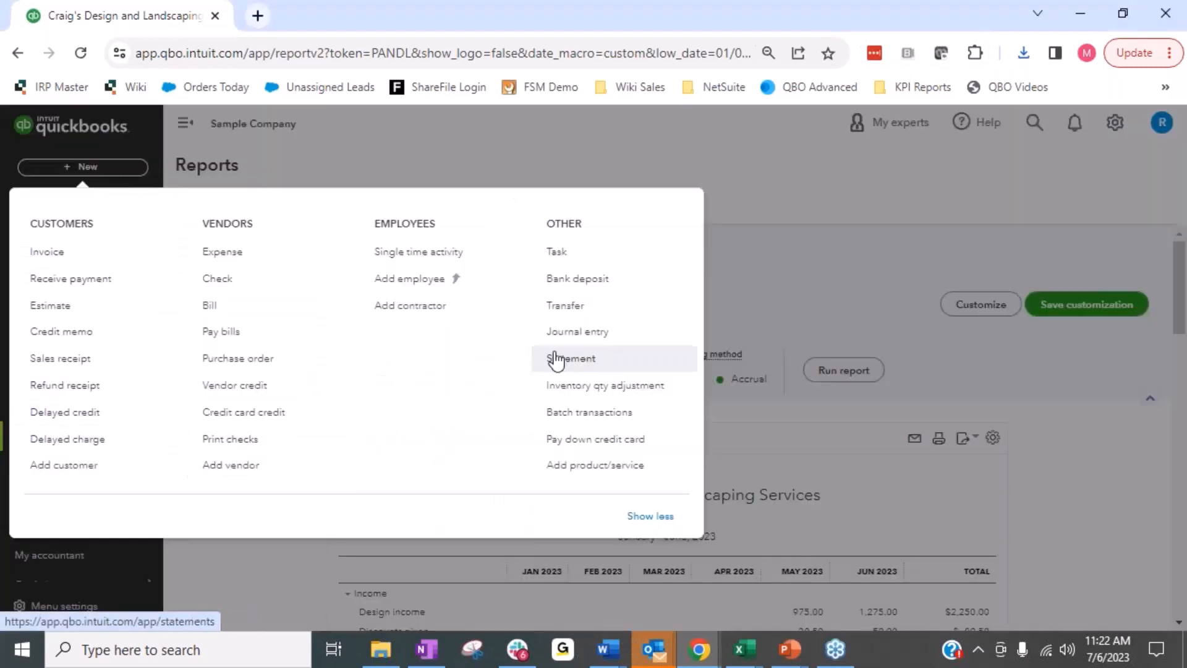
pyautogui.click(569, 333)
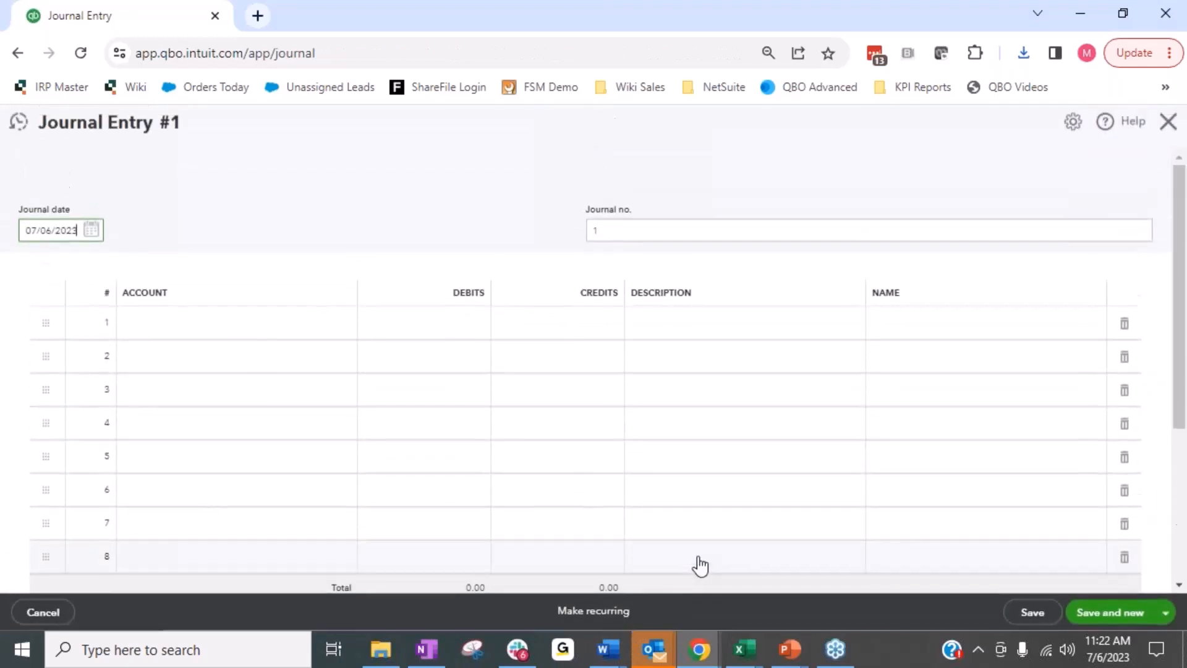
pyautogui.click(34, 270)
pyautogui.click(35, 269)
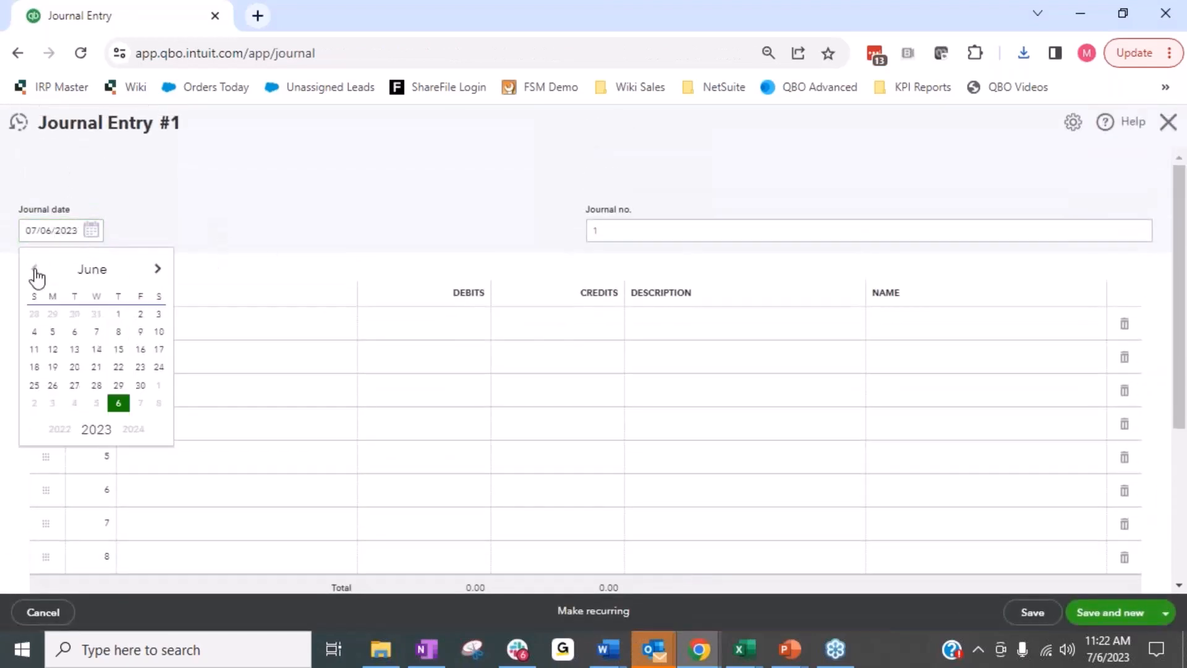
pyautogui.click(34, 270)
pyautogui.click(35, 269)
pyautogui.click(35, 270)
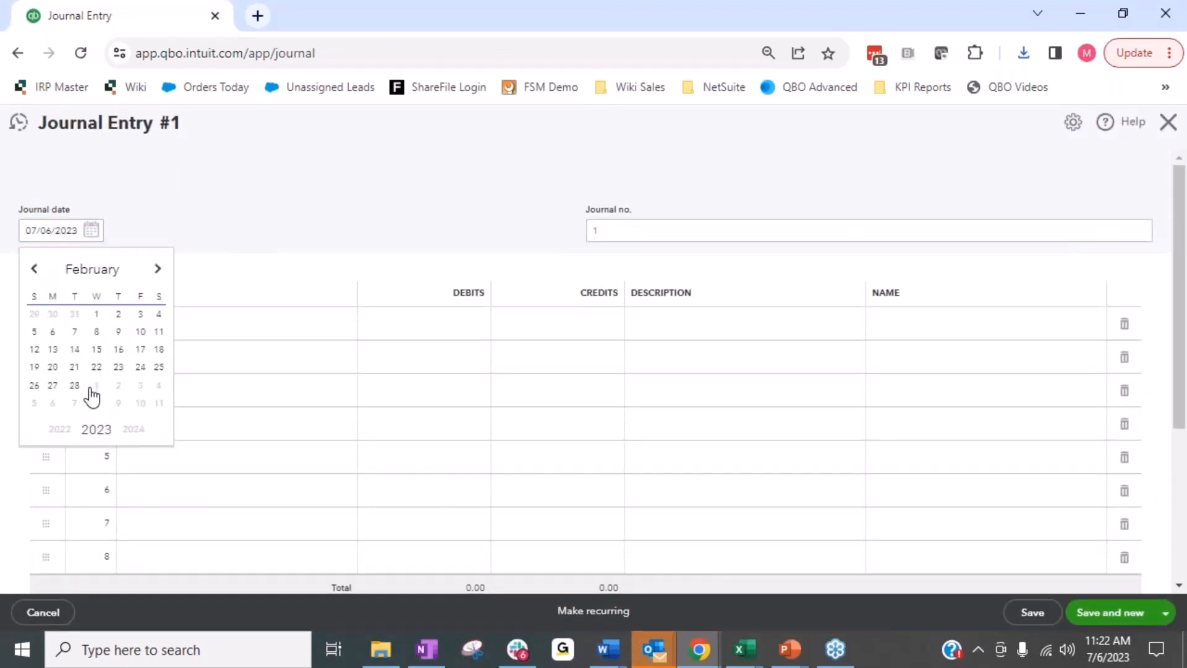
pyautogui.click(75, 386)
pyautogui.hotkey('alt', 'Tab')
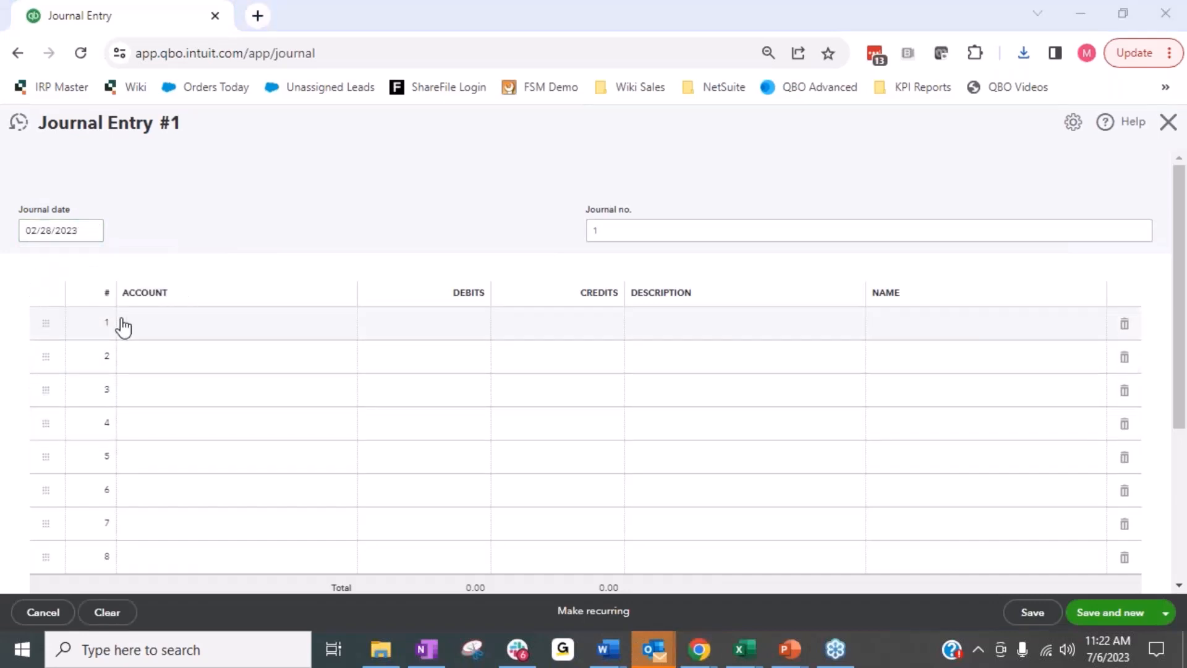
# Fill in the first journal line with Landscaping Services, a credit of 190.00 and the description "Open Balances".
pyautogui.click(149, 335)
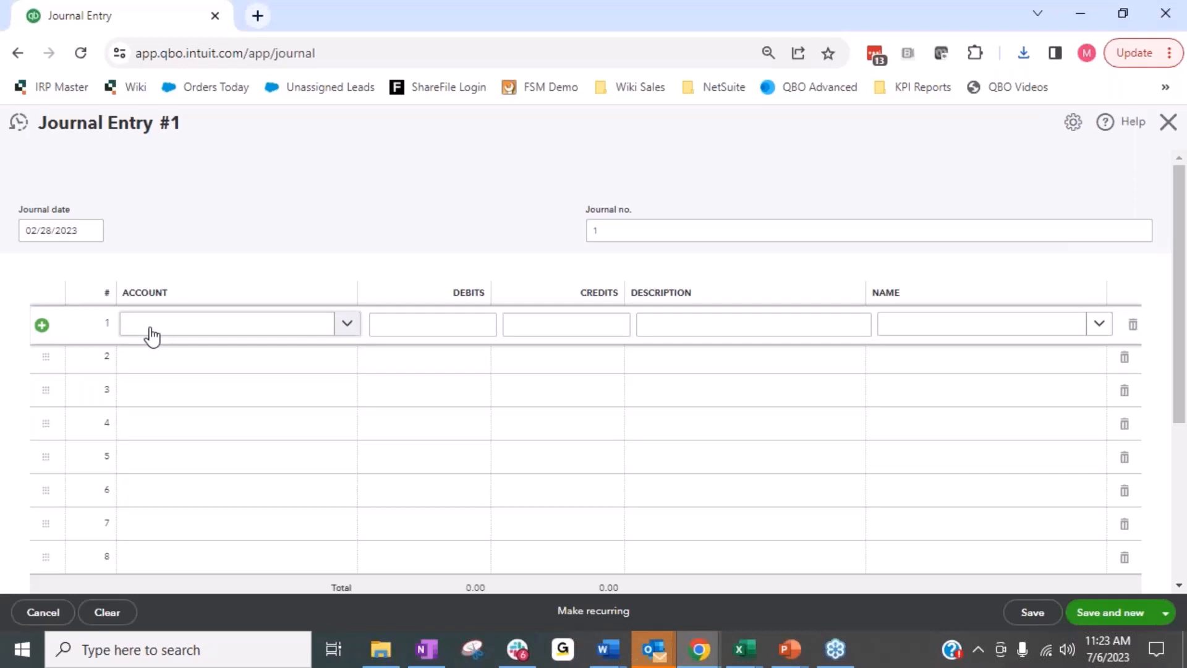
pyautogui.write('lands')
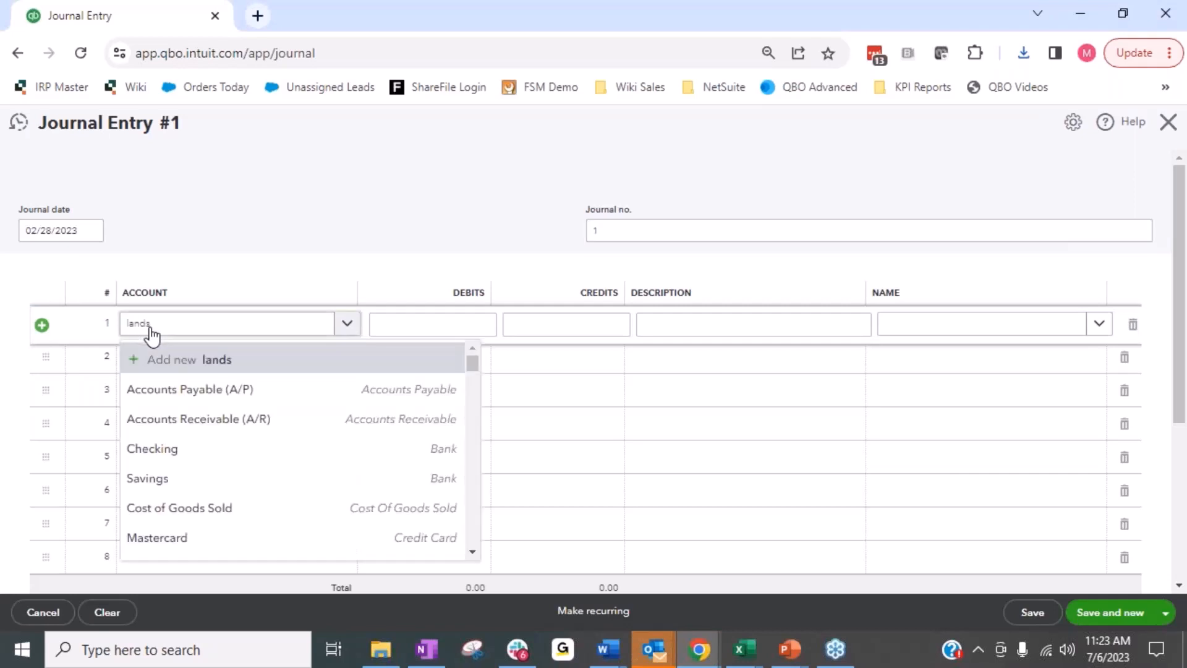
pyautogui.press('Tab')
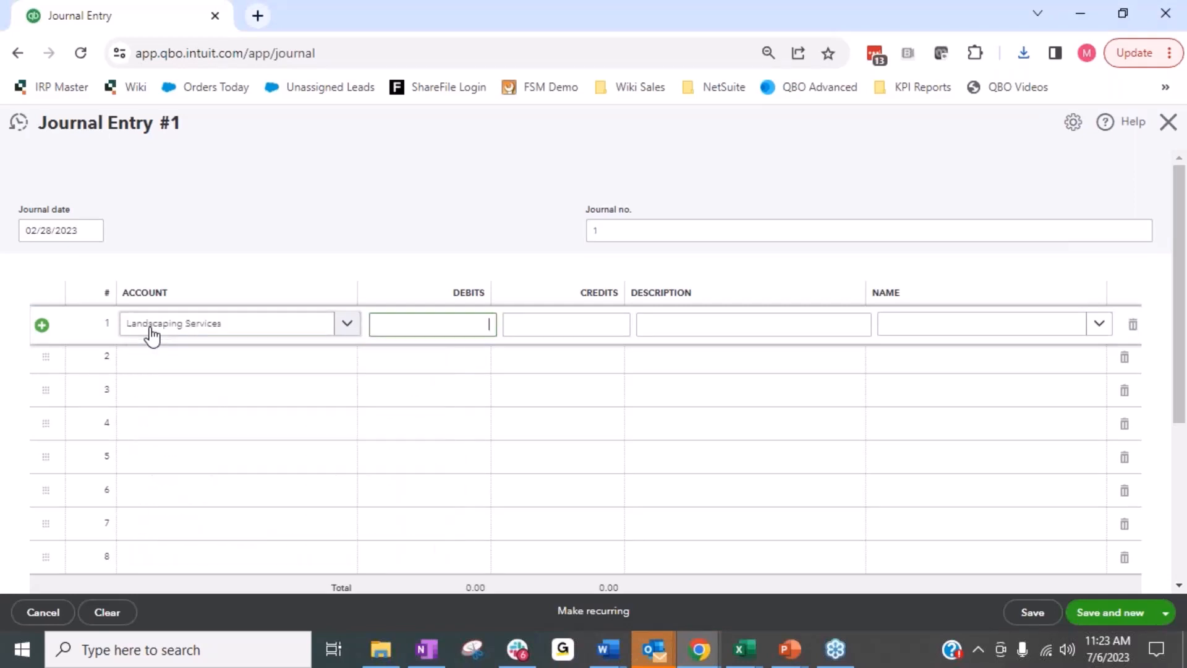
pyautogui.press('Tab')
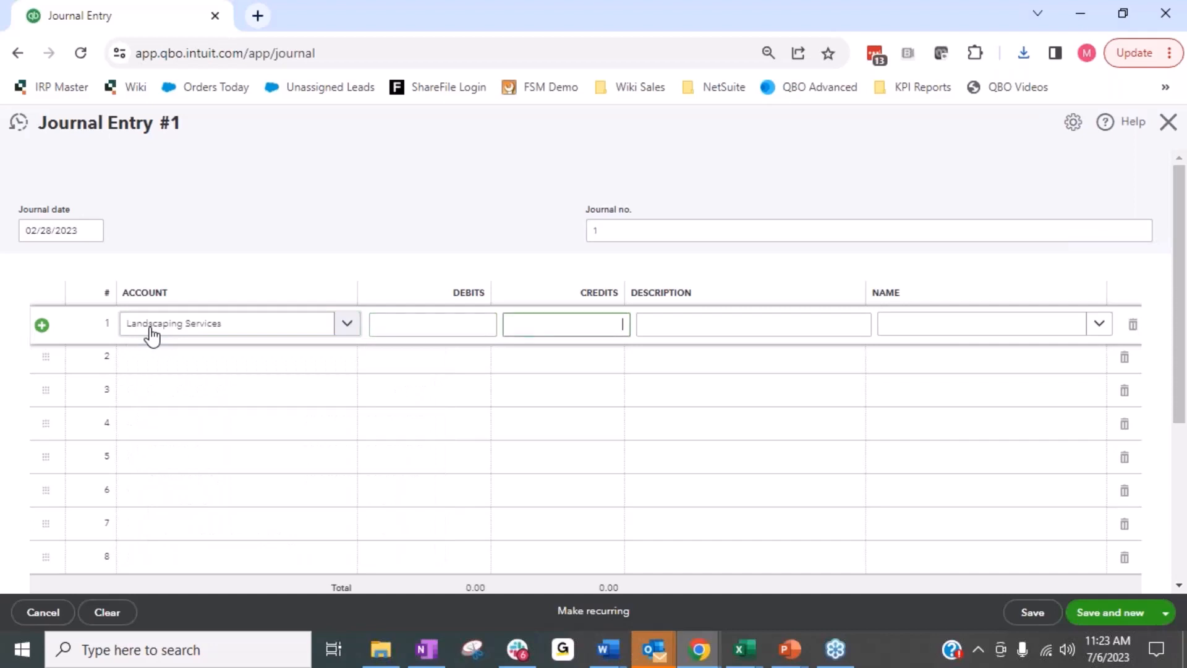
pyautogui.press('Tab')
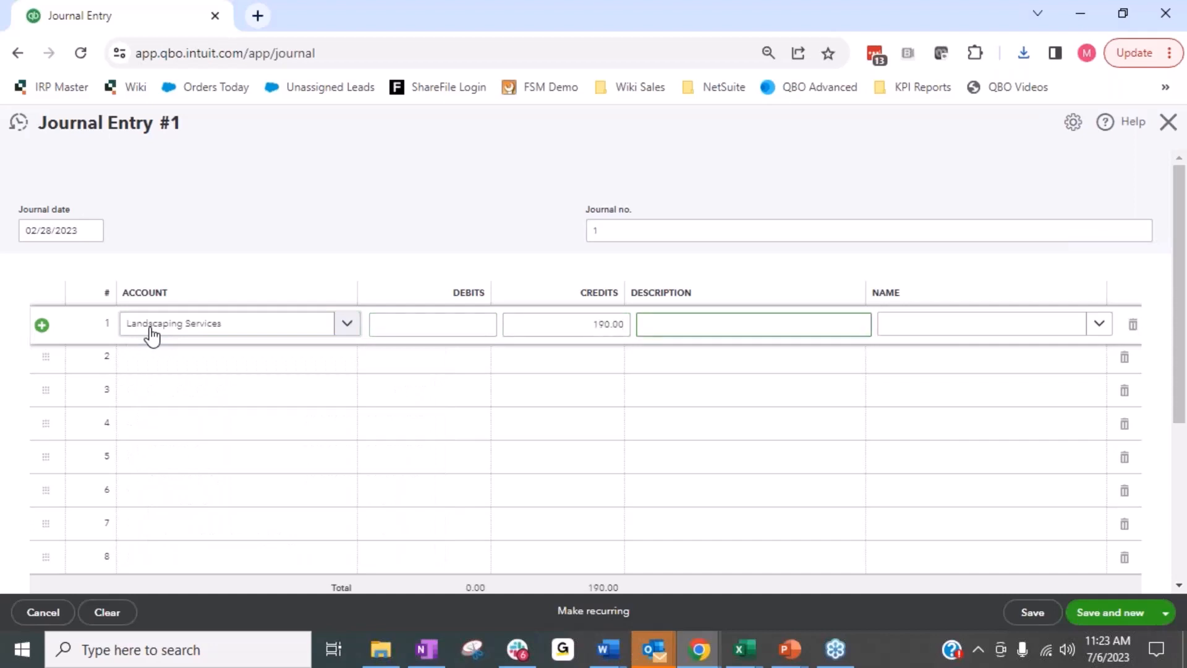
pyautogui.write('Open Balances')
pyautogui.press('Tab')
pyautogui.press('Tab')
pyautogui.press('Tab')
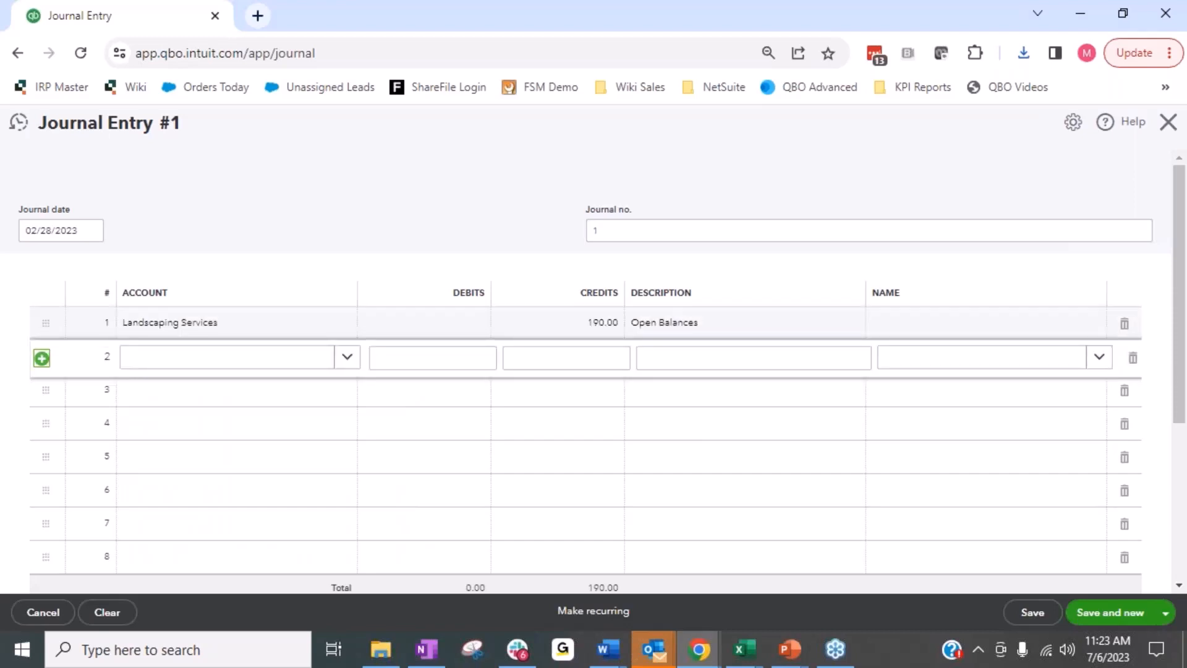
# Fill in the second journal line with Job Expenses:Job Materials:Plants and Soil and a credit of 131.25.
pyautogui.press('Tab')
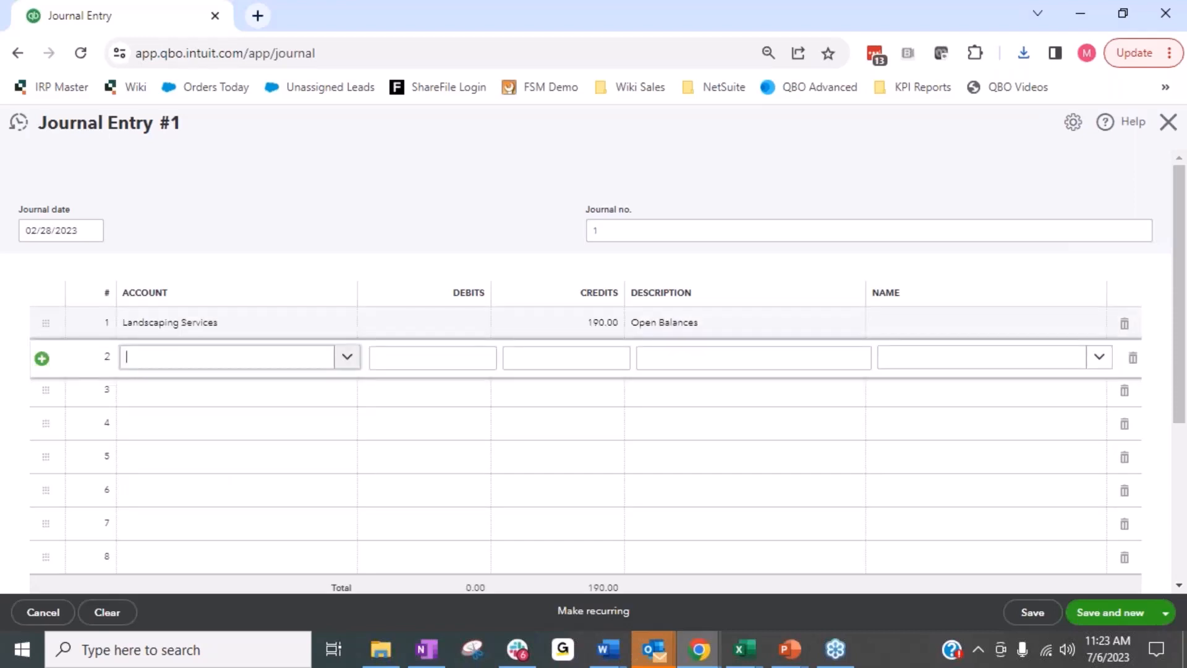
pyautogui.write('plants and')
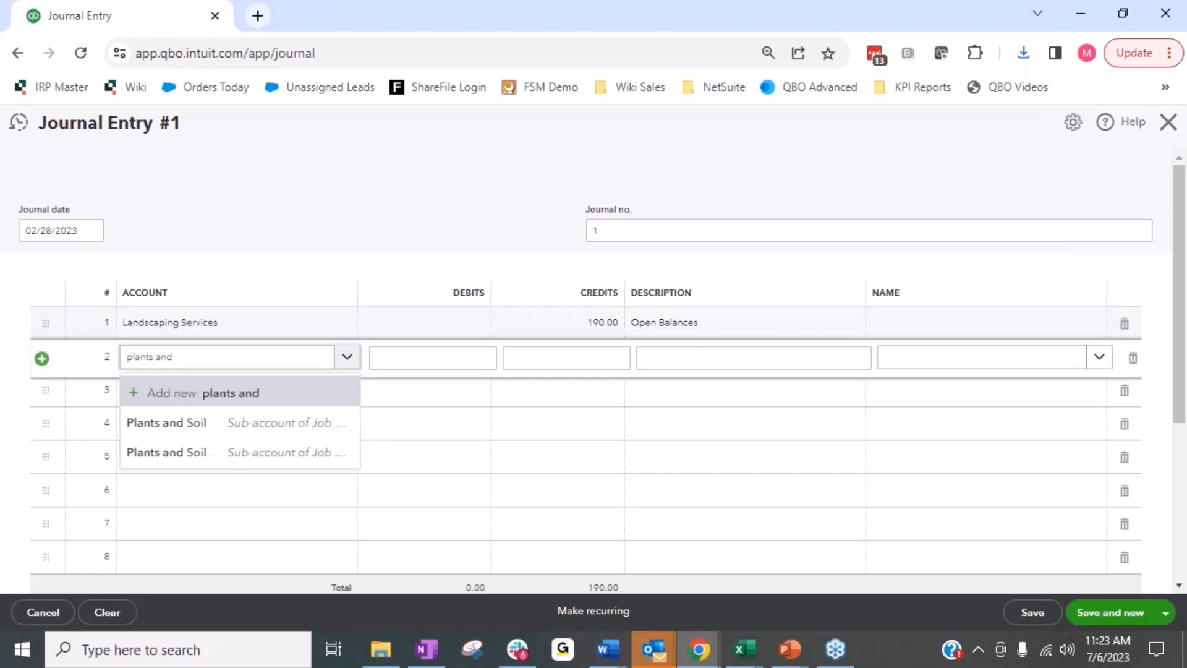
pyautogui.press('Down')
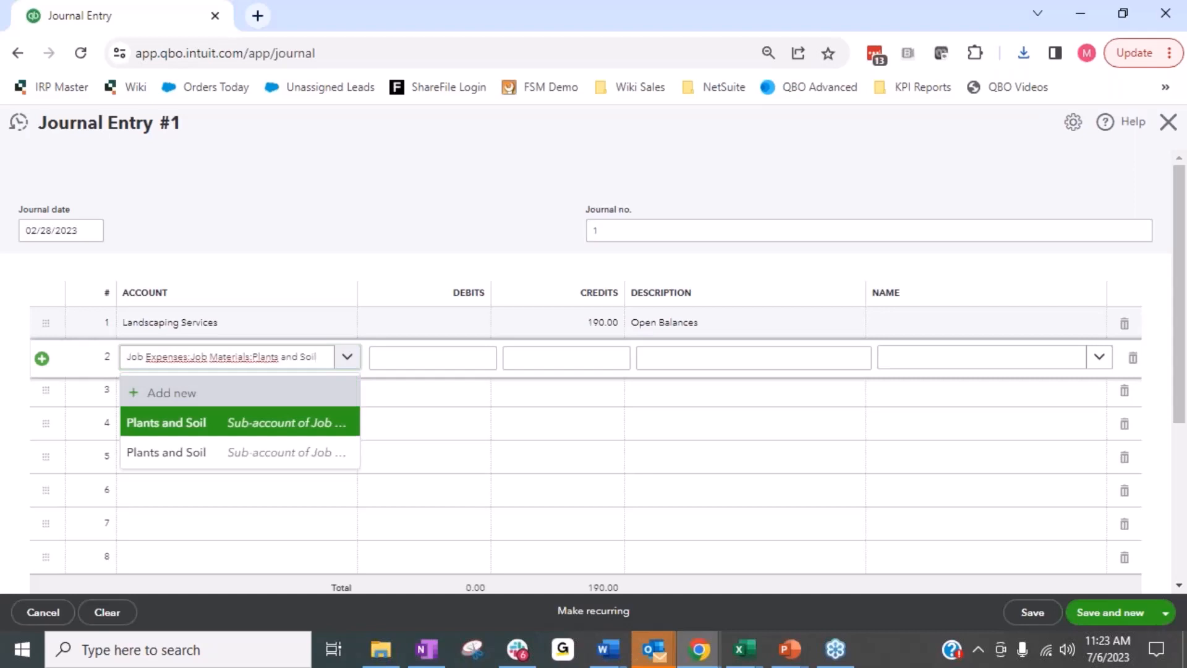
pyautogui.press('Tab')
pyautogui.press('Tab')
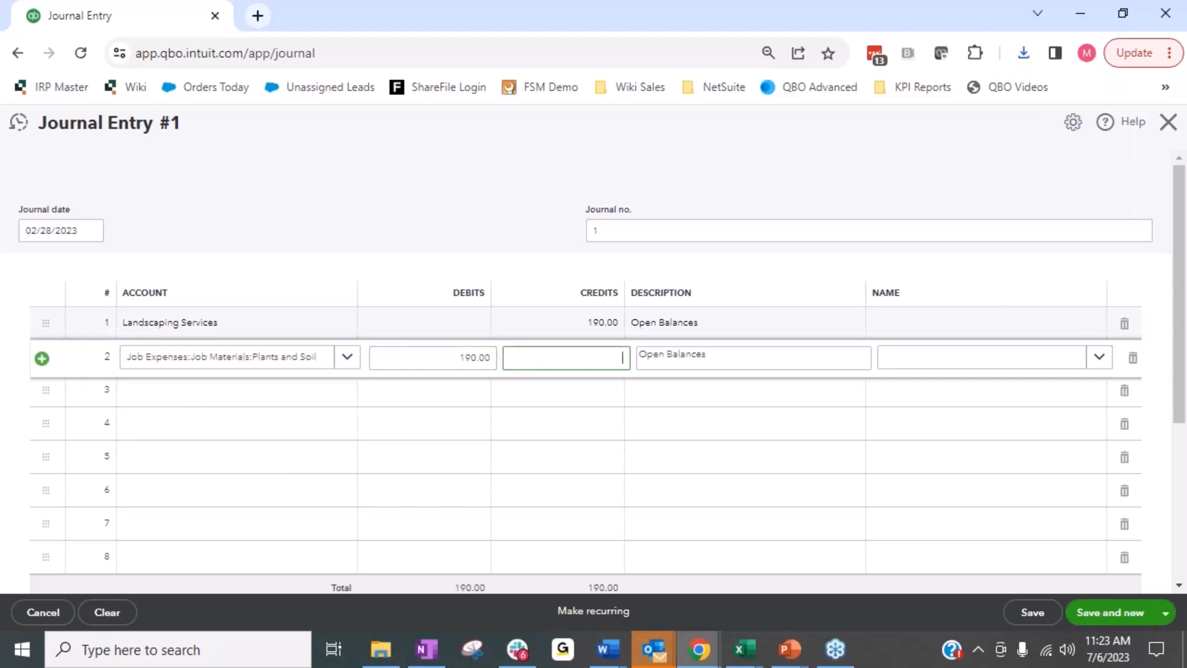
pyautogui.write('131.25')
pyautogui.press('Tab')
pyautogui.press('Tab')
pyautogui.press('Tab')
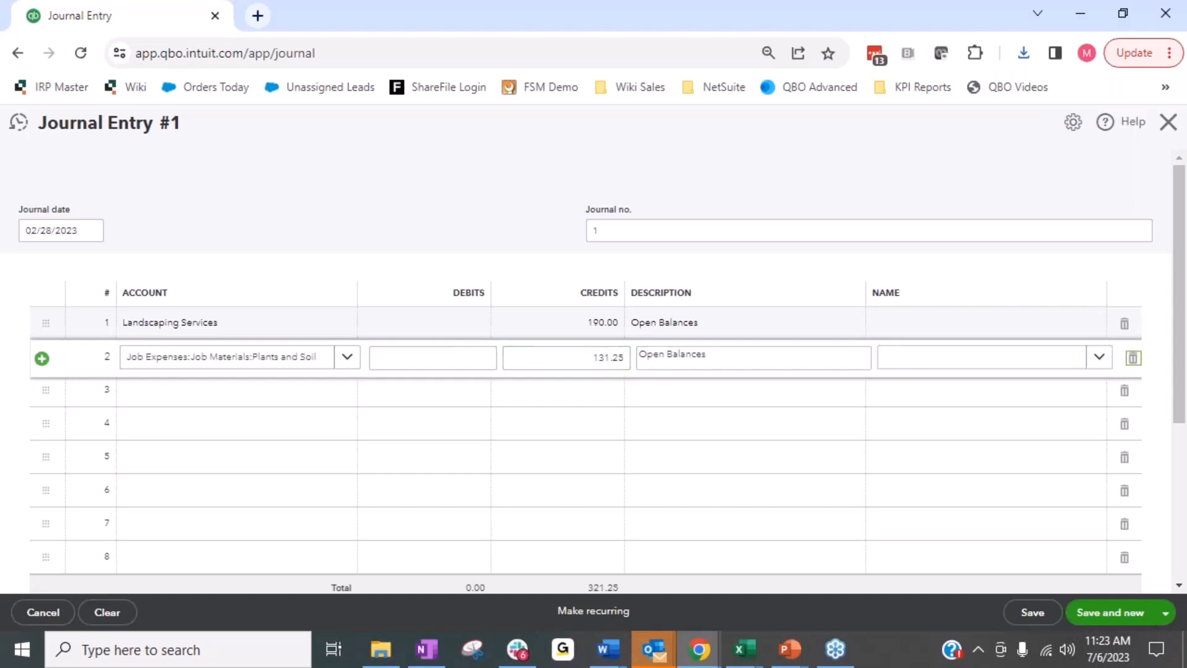
pyautogui.press('Tab')
pyautogui.hotkey('shift', 'Tab')
pyautogui.press('Tab')
pyautogui.press('Tab')
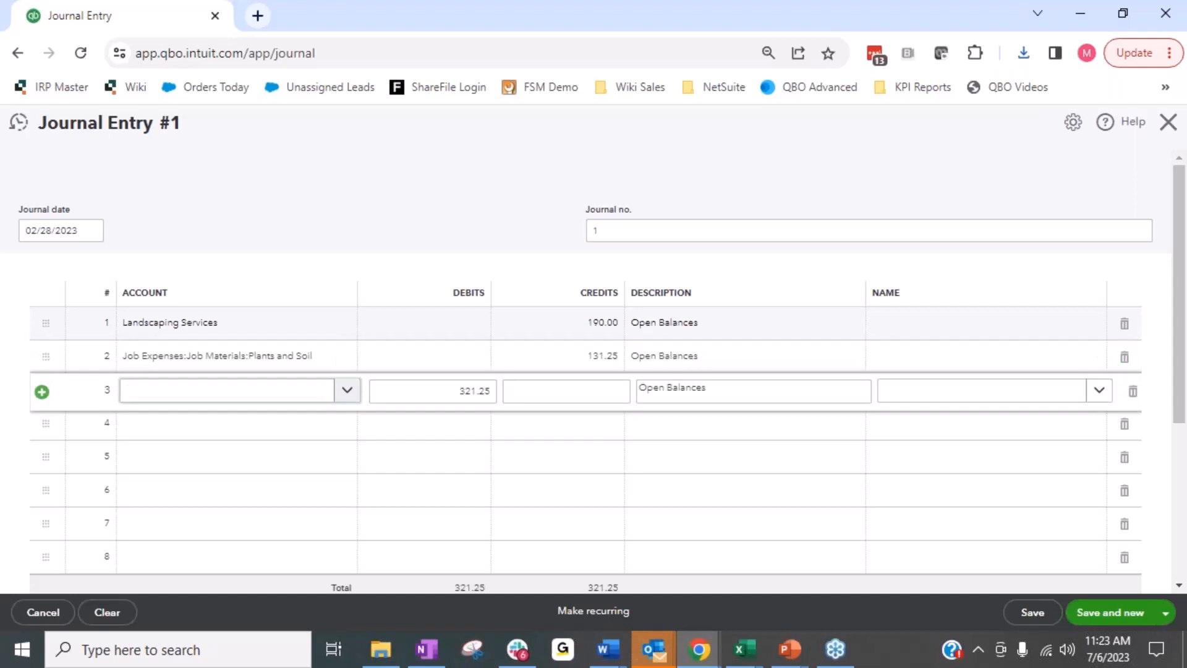
# Fill in the third journal line with Pest Control Services, clearing the suggested debit and crediting 70.00.
pyautogui.write('pest control')
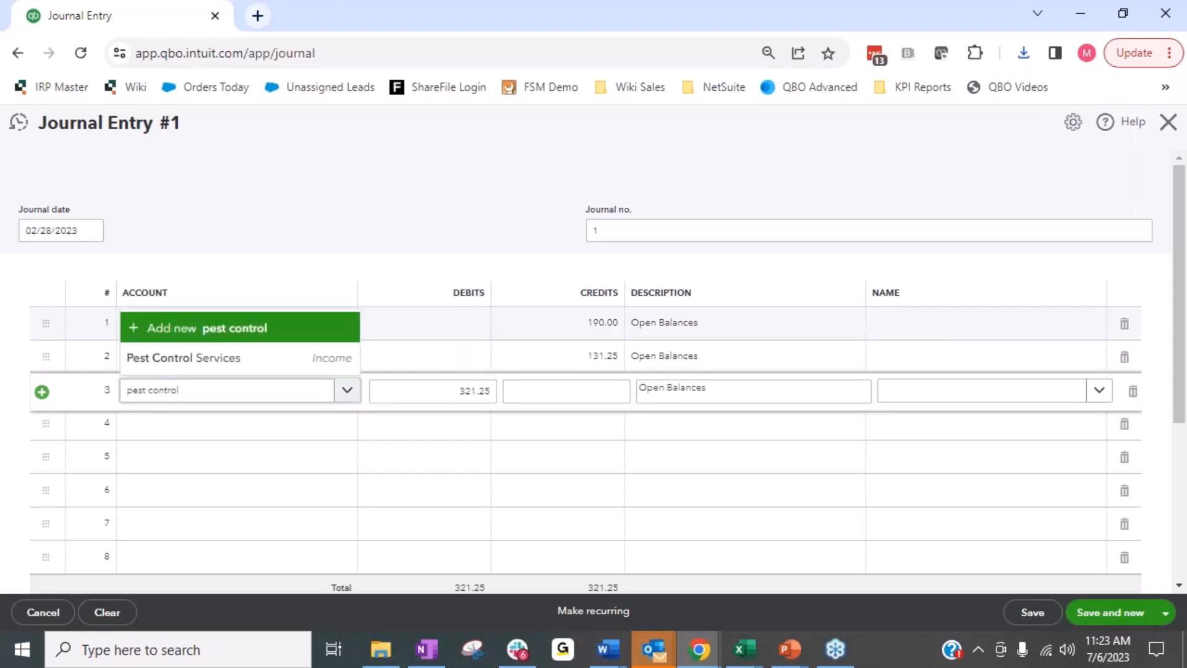
pyautogui.press('Tab')
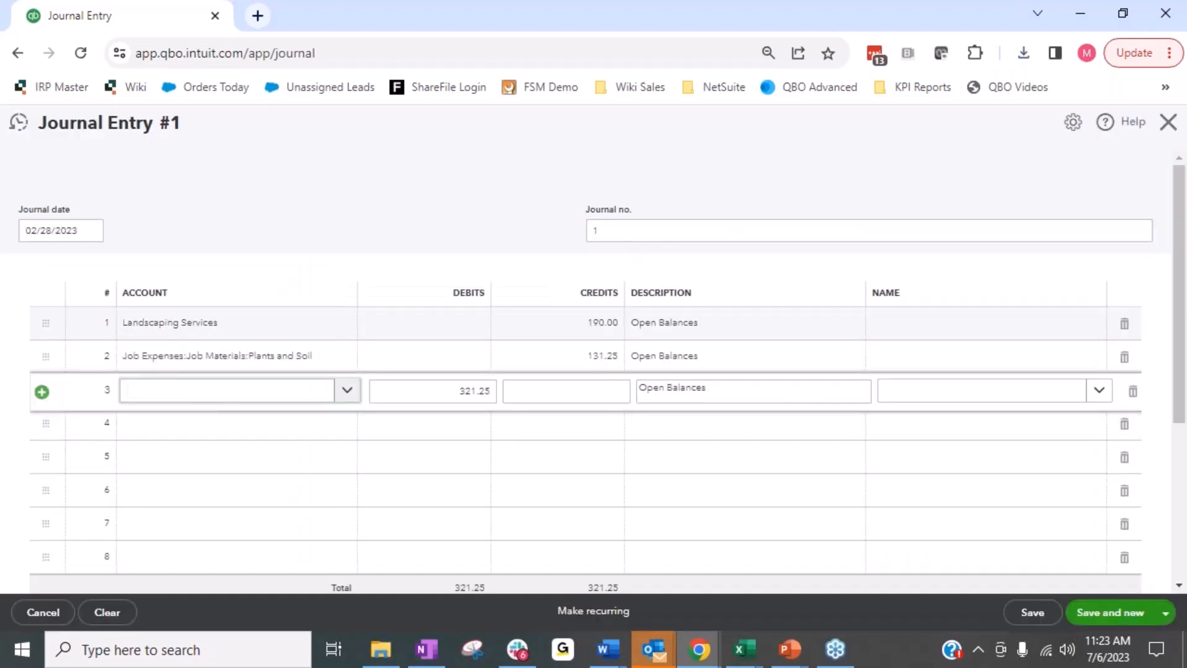
pyautogui.click(227, 389)
pyautogui.write('pest con')
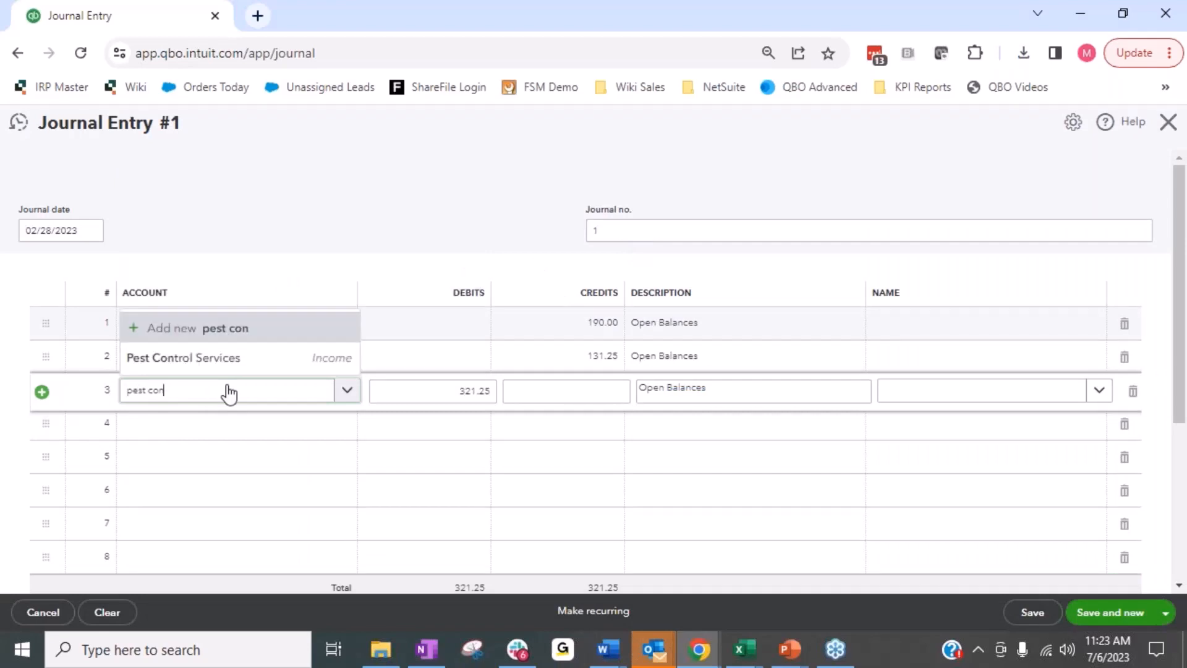
pyautogui.click(214, 358)
pyautogui.press('Tab')
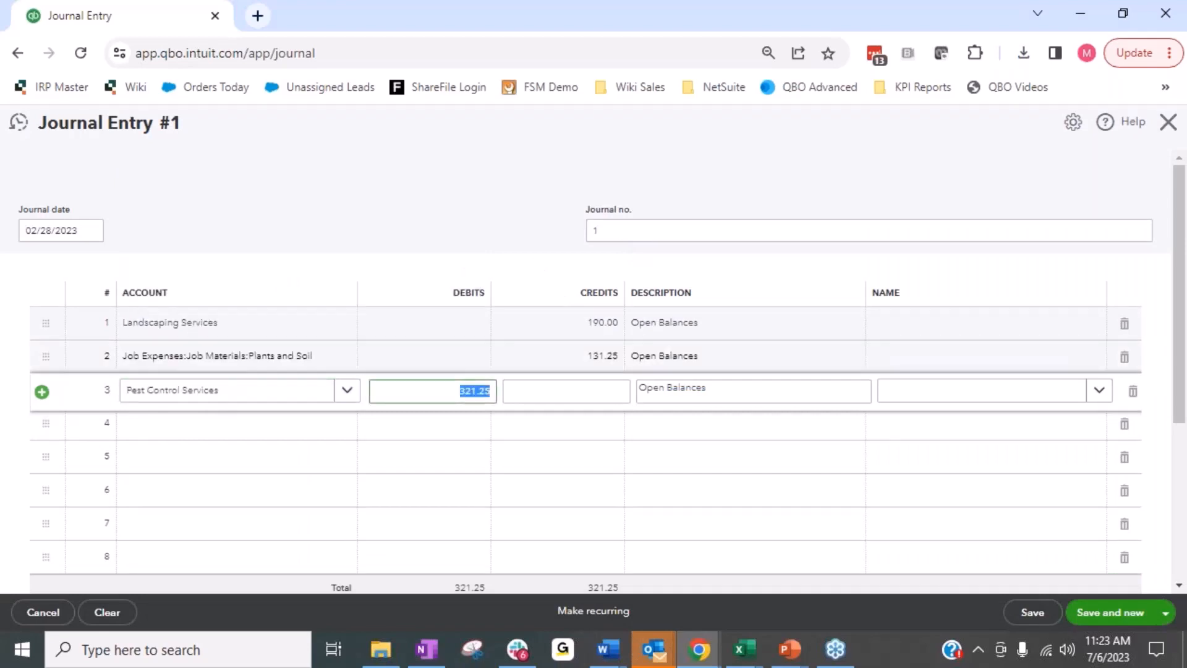
pyautogui.press('BackSpace')
pyautogui.press('Tab')
pyautogui.write('70')
pyautogui.press('Tab')
pyautogui.press('Tab')
pyautogui.press('Tab')
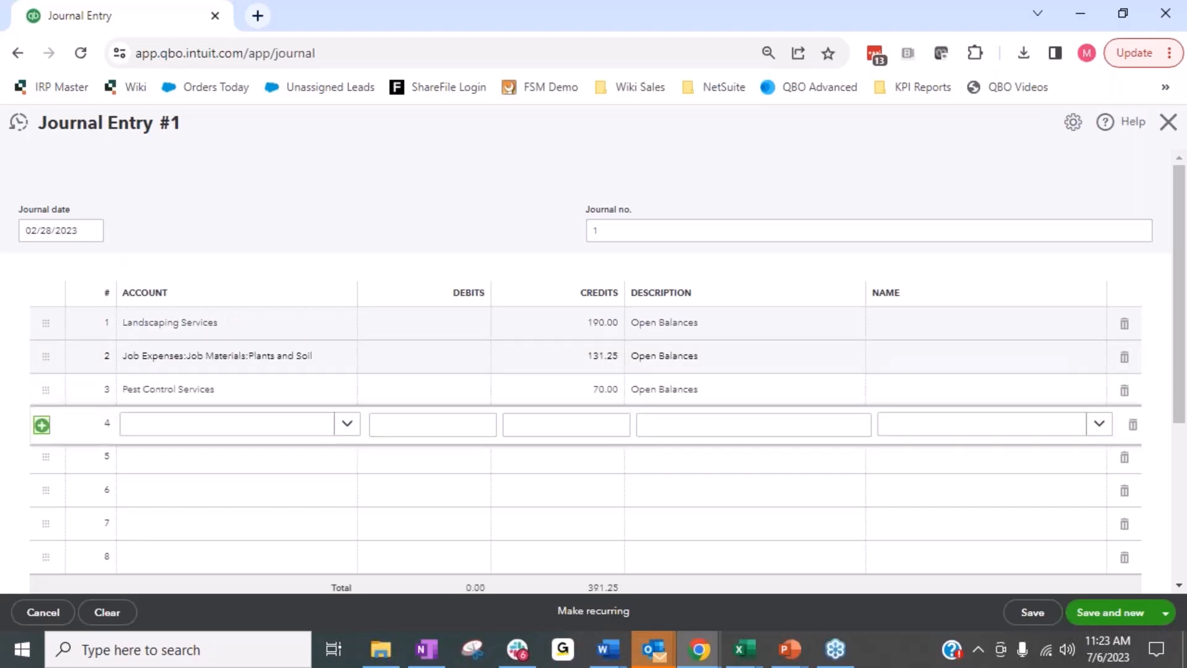
# Consult the February 2023 column of the Profit and Loss PDF for the remaining accounts to enter.
pyautogui.moveTo(1186, 102); pyautogui.dragTo(1186, 132)
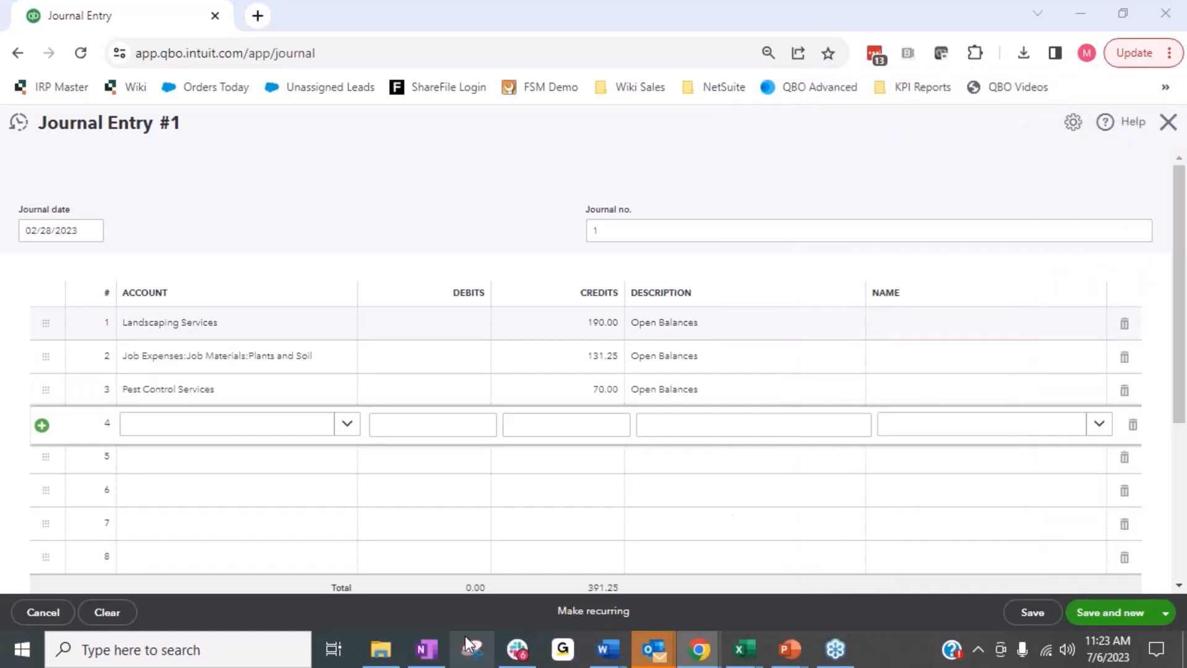
pyautogui.moveTo(1186, 25); pyautogui.dragTo(670, 41)
pyautogui.scroll(-3, 836, 429)
pyautogui.scroll(-2, 836, 428)
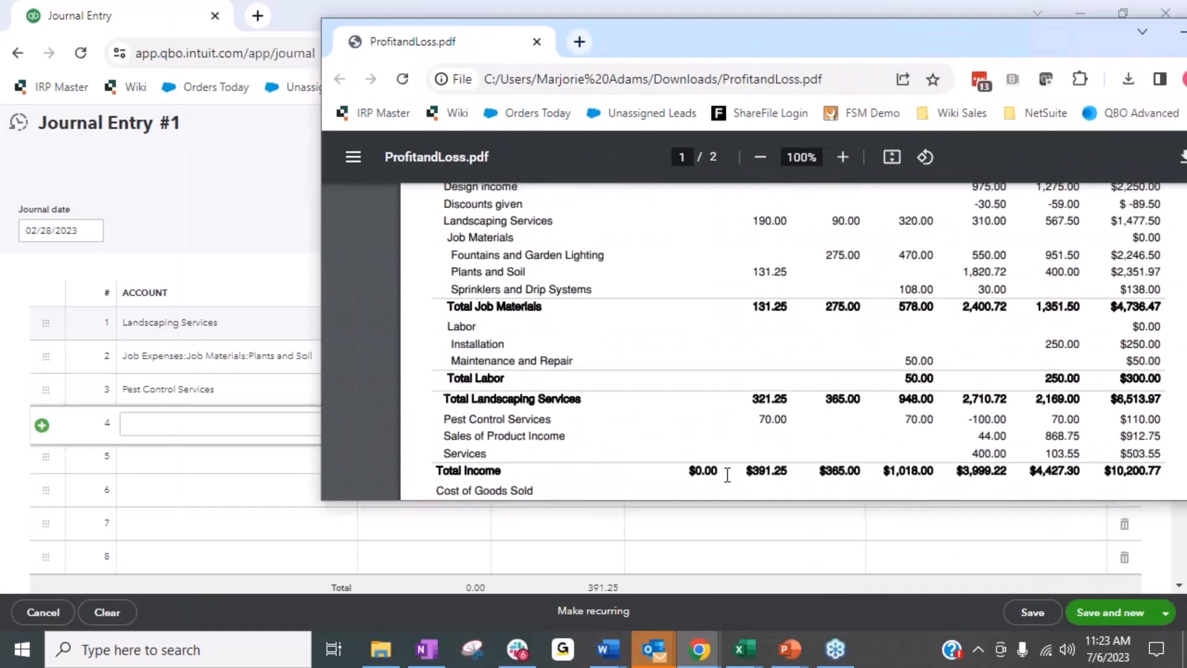
pyautogui.moveTo(747, 43); pyautogui.dragTo(1186, 50)
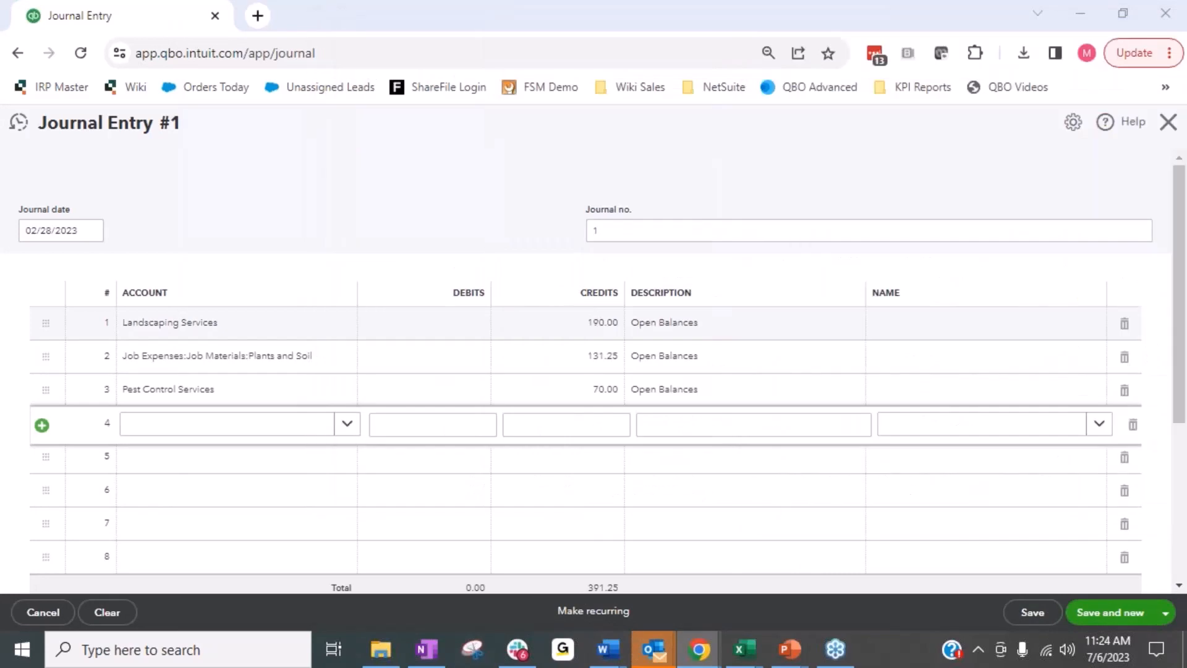
# Fill in the fourth journal line with Legal & Professional Fees:Lawyer and a debit of 300.00.
pyautogui.click(216, 425)
pyautogui.write('lawyer')
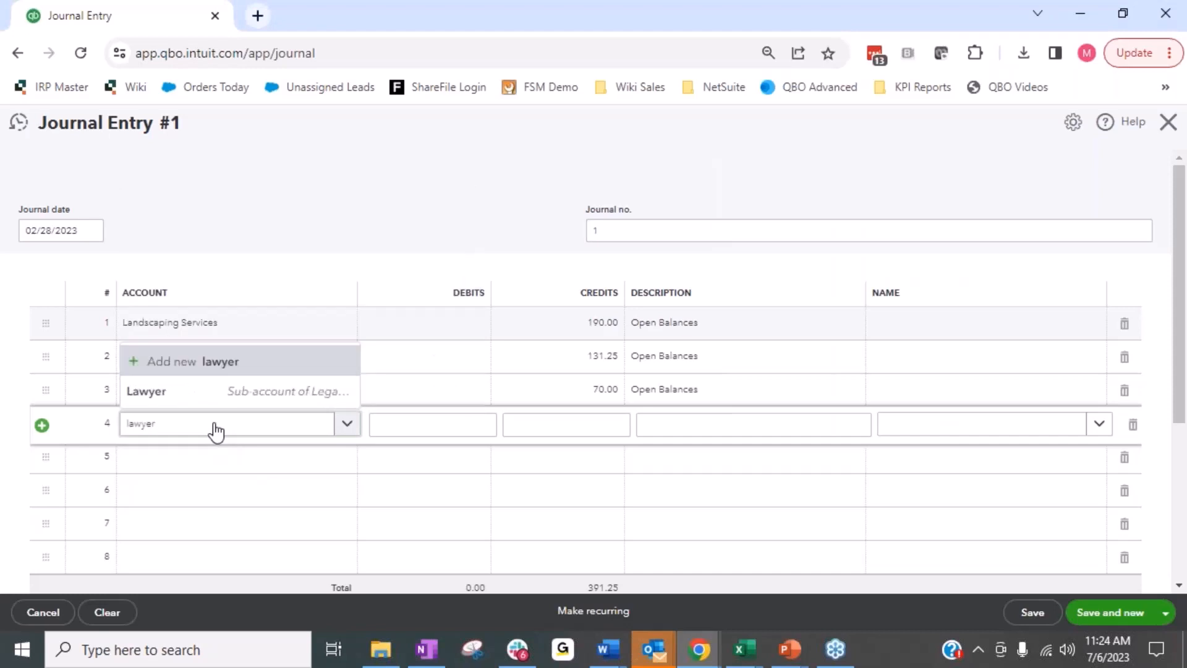
pyautogui.press('Down')
pyautogui.press('Tab')
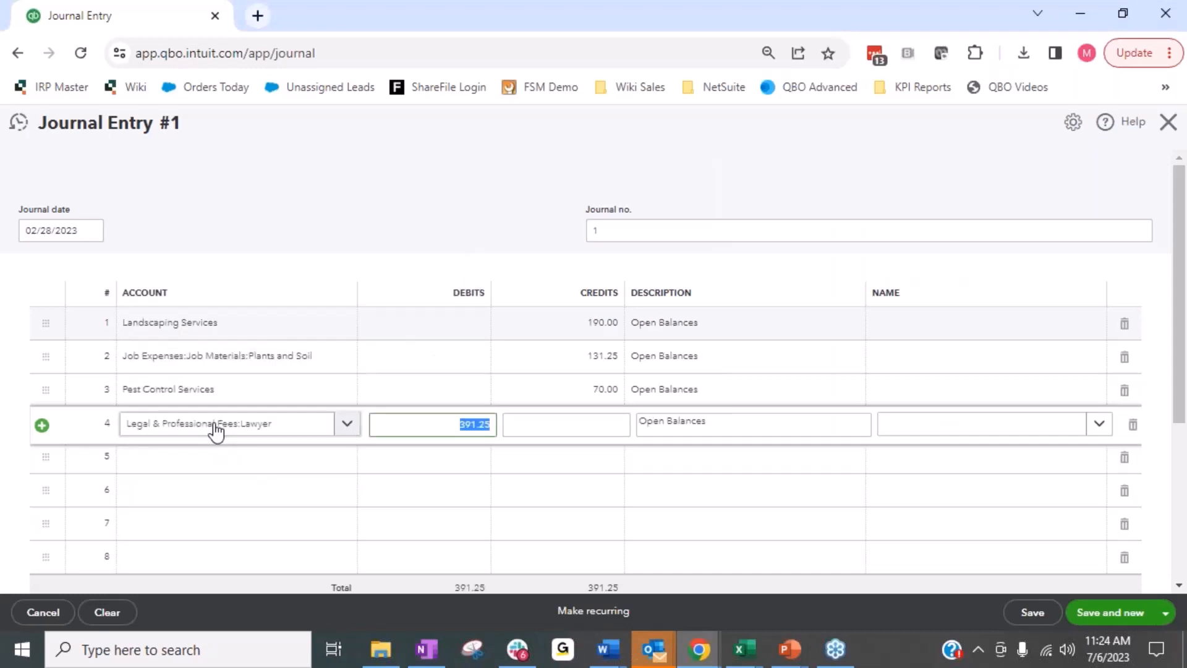
pyautogui.write('3000')
pyautogui.press('Tab')
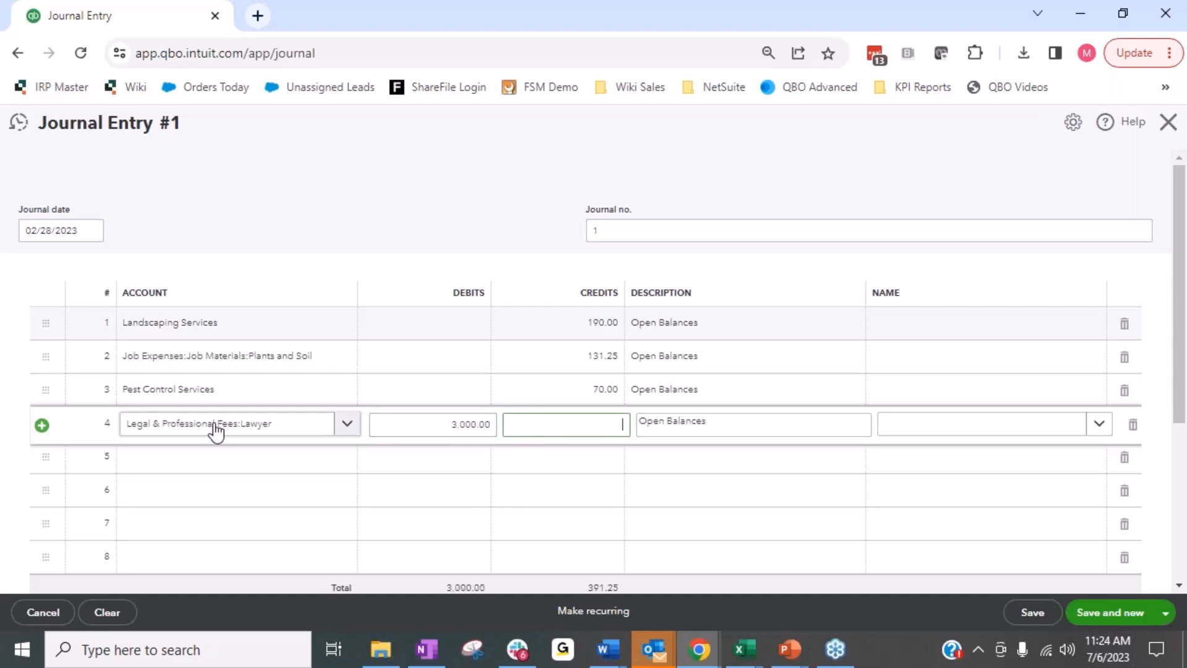
pyautogui.hotkey('shift', 'Tab')
pyautogui.write('300')
pyautogui.press('Tab')
pyautogui.press('Tab')
pyautogui.press('Tab')
pyautogui.press('Tab')
pyautogui.press('Tab')
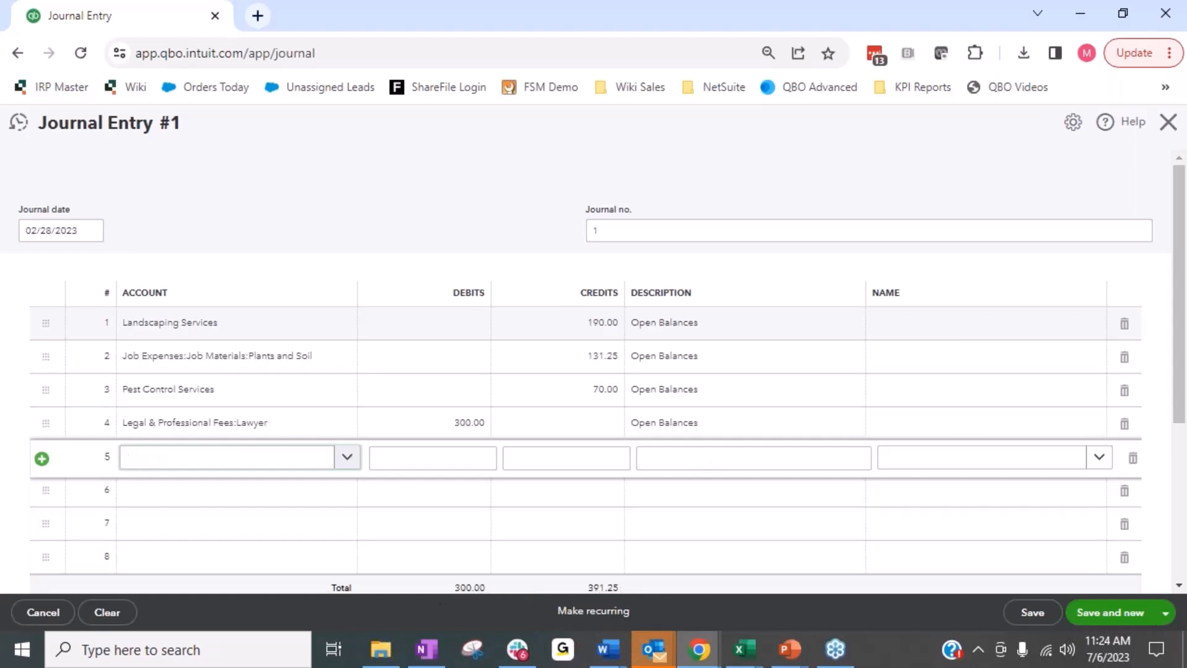
# Fill in the fifth journal line with Opening Balance Equity, accepting the suggested balancing debit of 91.25 and the Open Balances description.
pyautogui.click(188, 461)
pyautogui.write('open')
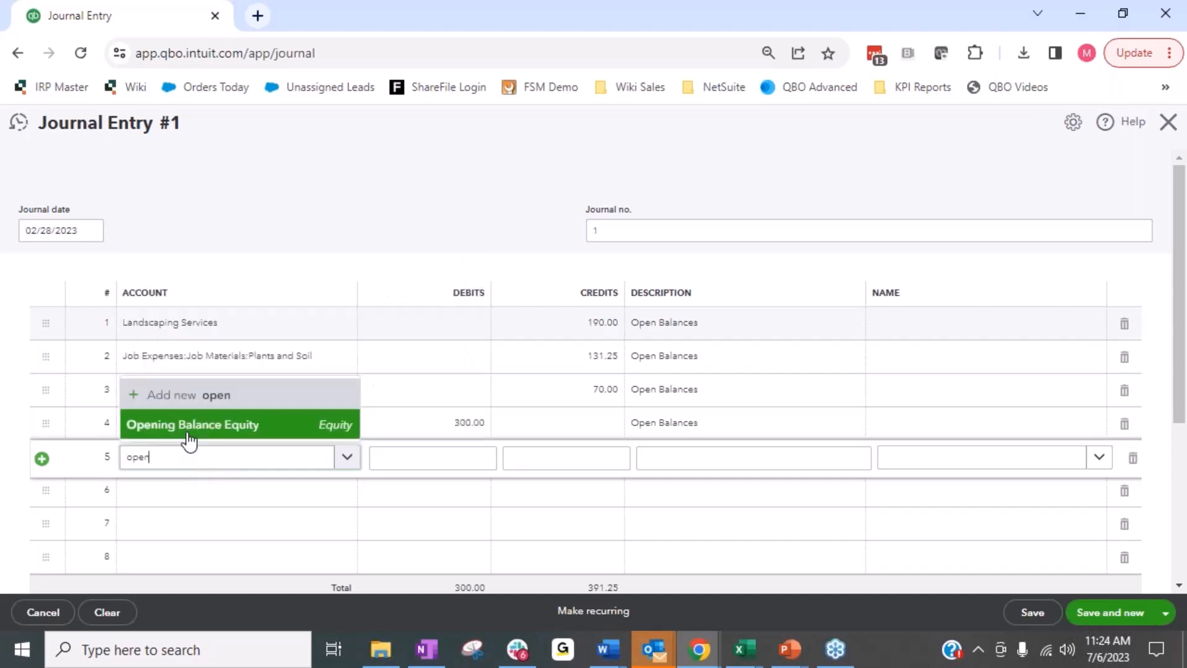
pyautogui.press('Tab')
pyautogui.press('Tab')
pyautogui.press('Tab')
pyautogui.press('Tab')
pyautogui.press('Tab')
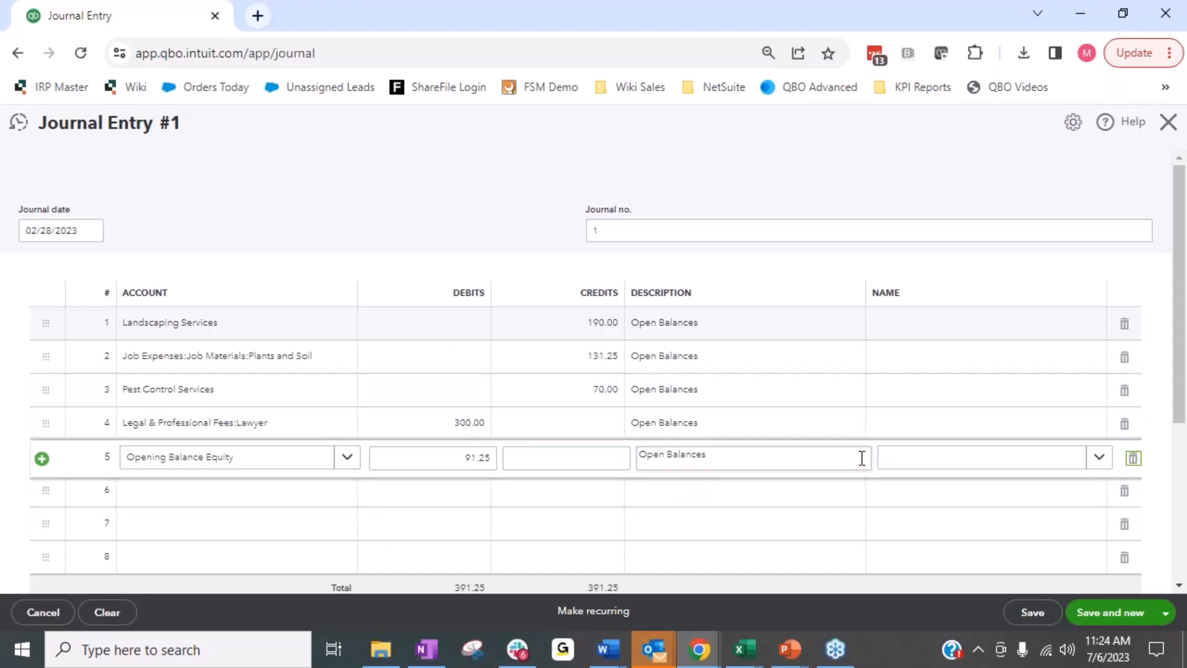
# Decline leaving the journal entry without saving, then save and close it.
pyautogui.click(1170, 123)
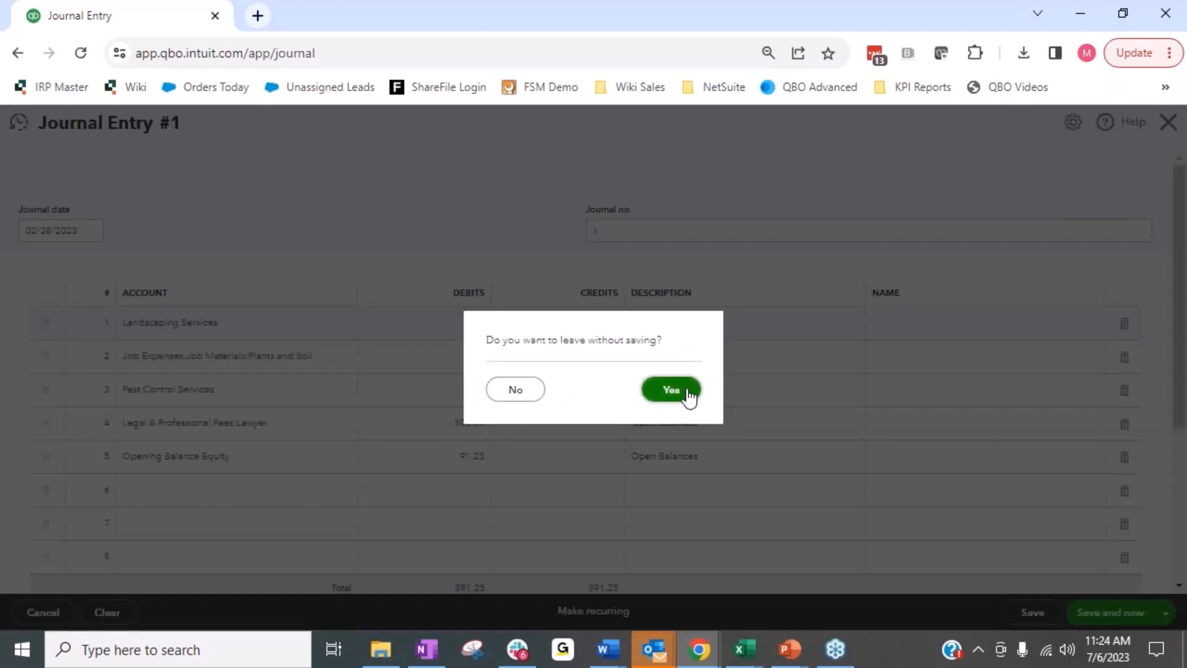
pyautogui.click(496, 398)
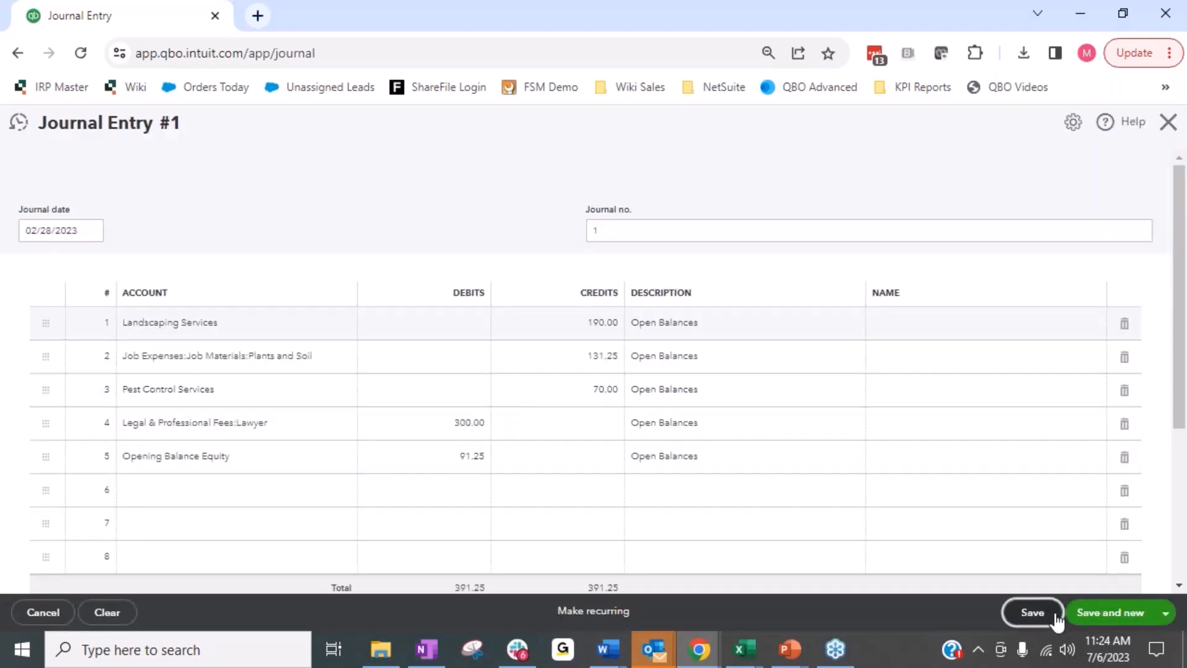
pyautogui.click(1167, 122)
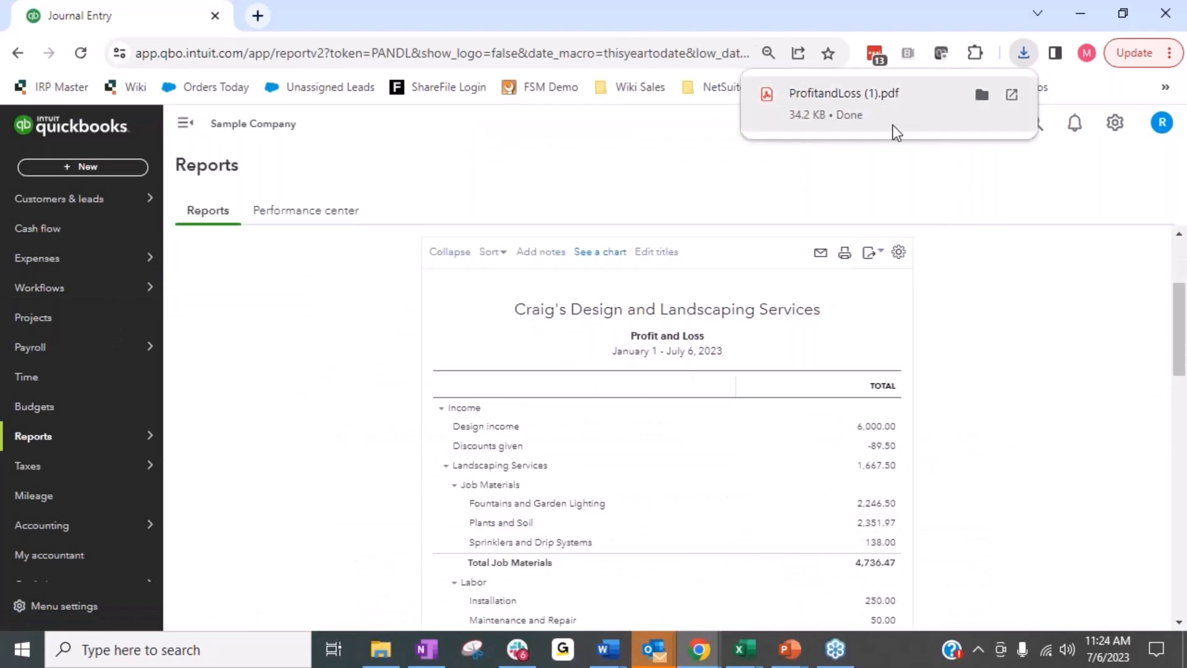
# Open the downloaded ProfitandLoss (1).pdf in its own browser tab and return to the Profit and Loss report's settings in QuickBooks.
pyautogui.click(855, 117)
pyautogui.click(102, 16)
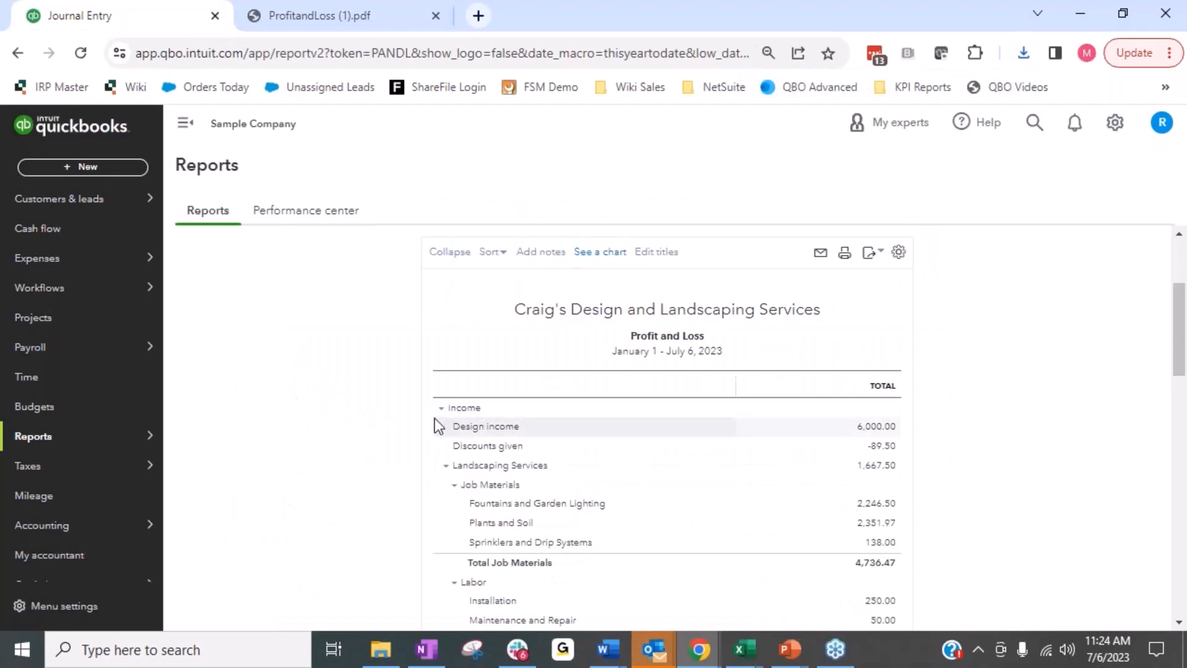
pyautogui.scroll(2, 437, 426)
pyautogui.scroll(2, 315, 456)
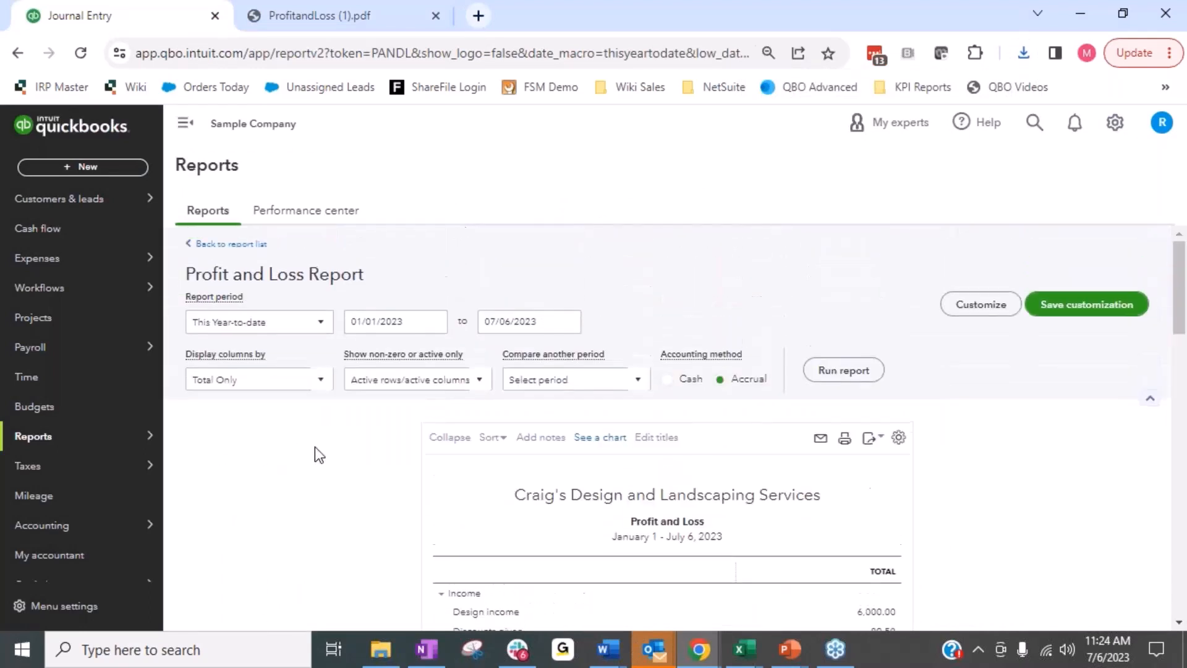
# Return to the report list, search for "balance" and open the Balance Sheet report.
pyautogui.click(207, 217)
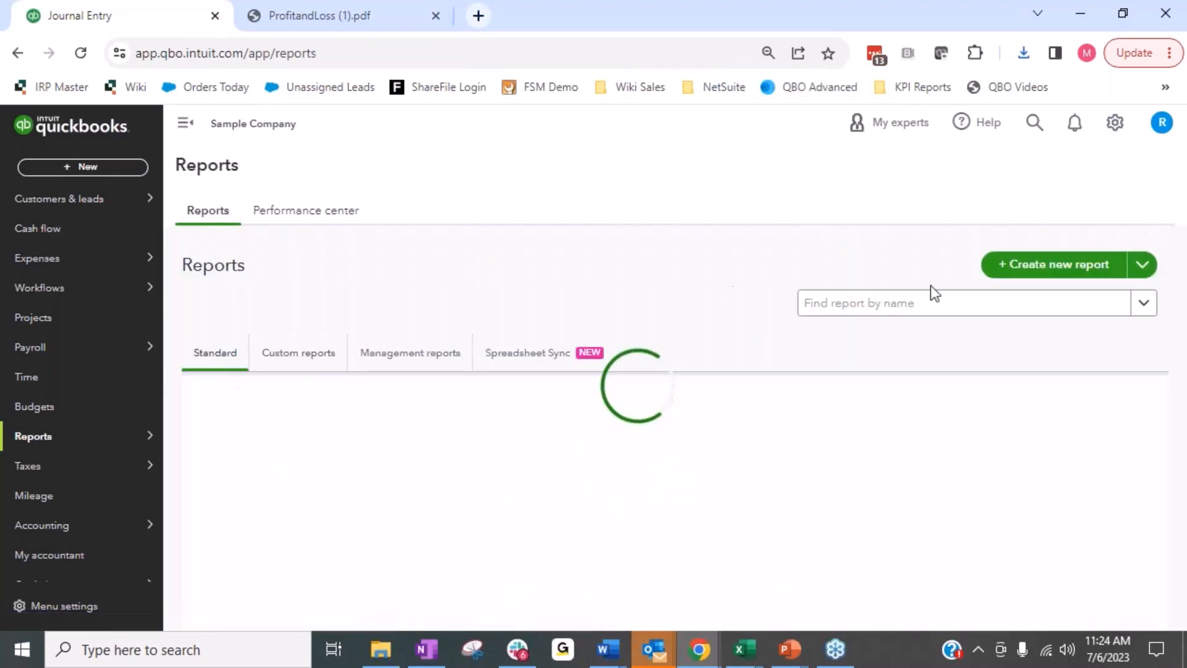
pyautogui.click(1017, 316)
pyautogui.write('b')
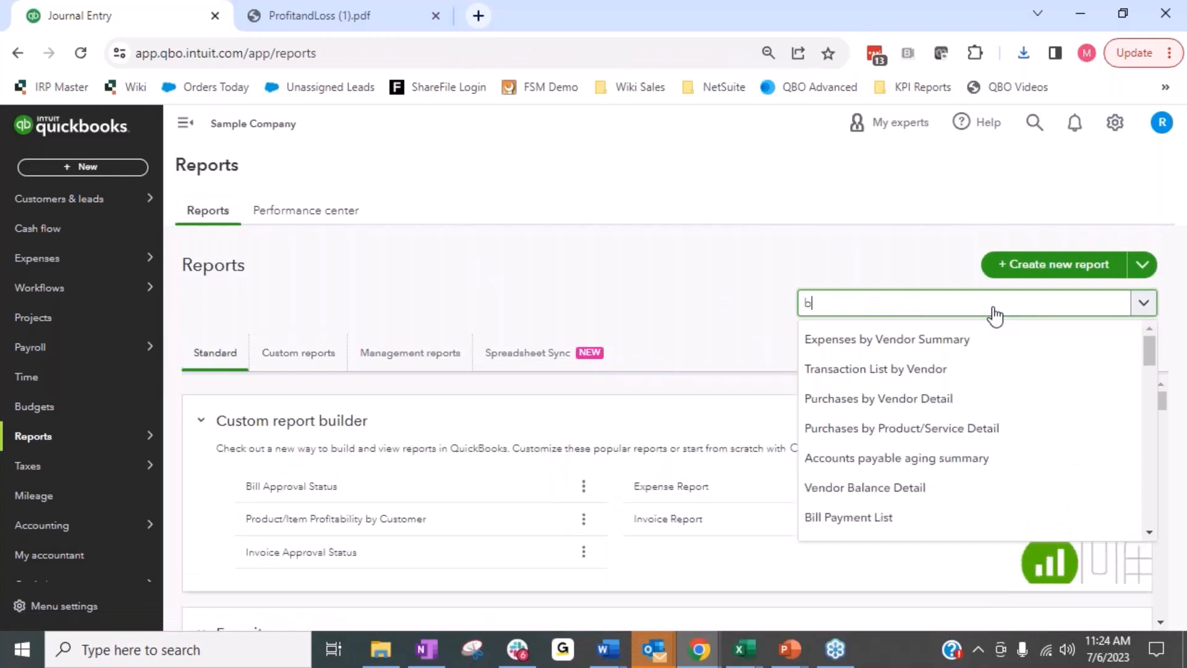
pyautogui.write('alance')
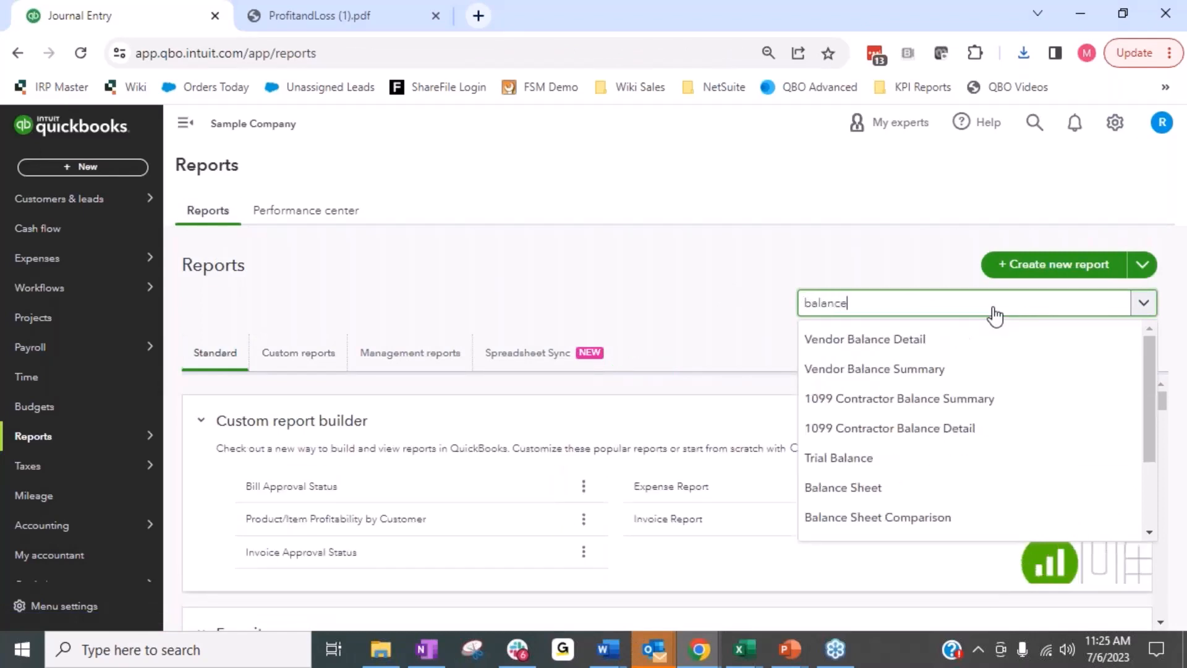
pyautogui.click(850, 488)
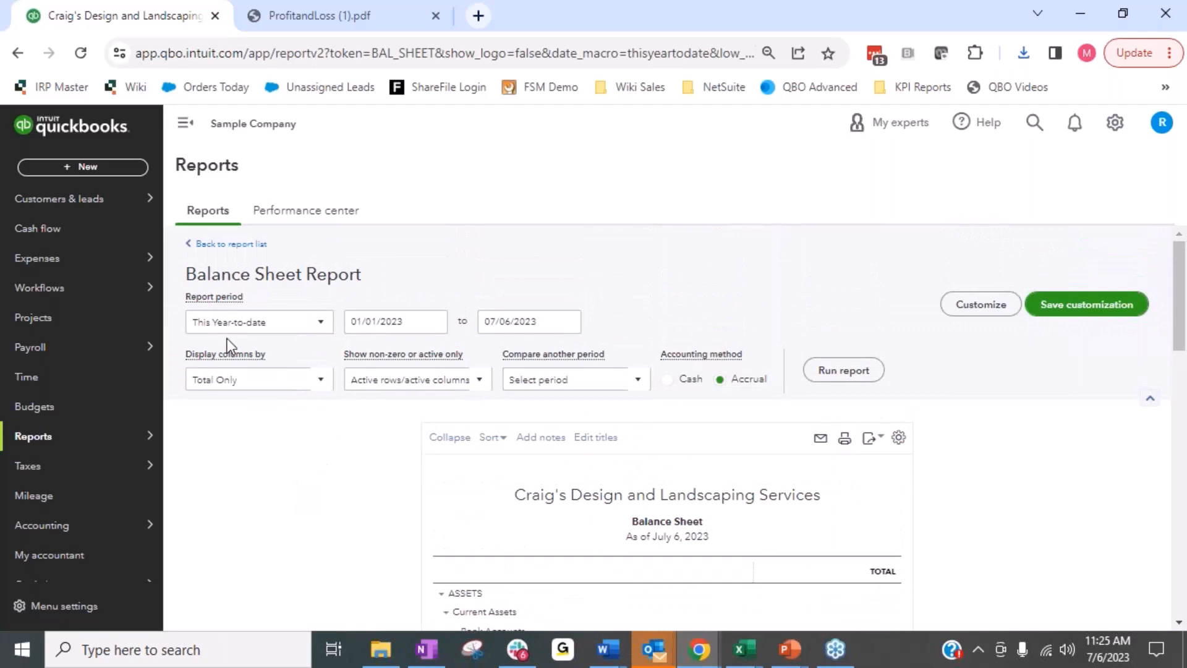
# Set the Balance Sheet end date to 06/30/2023, display columns by Months, and rerun the report.
pyautogui.click(568, 321)
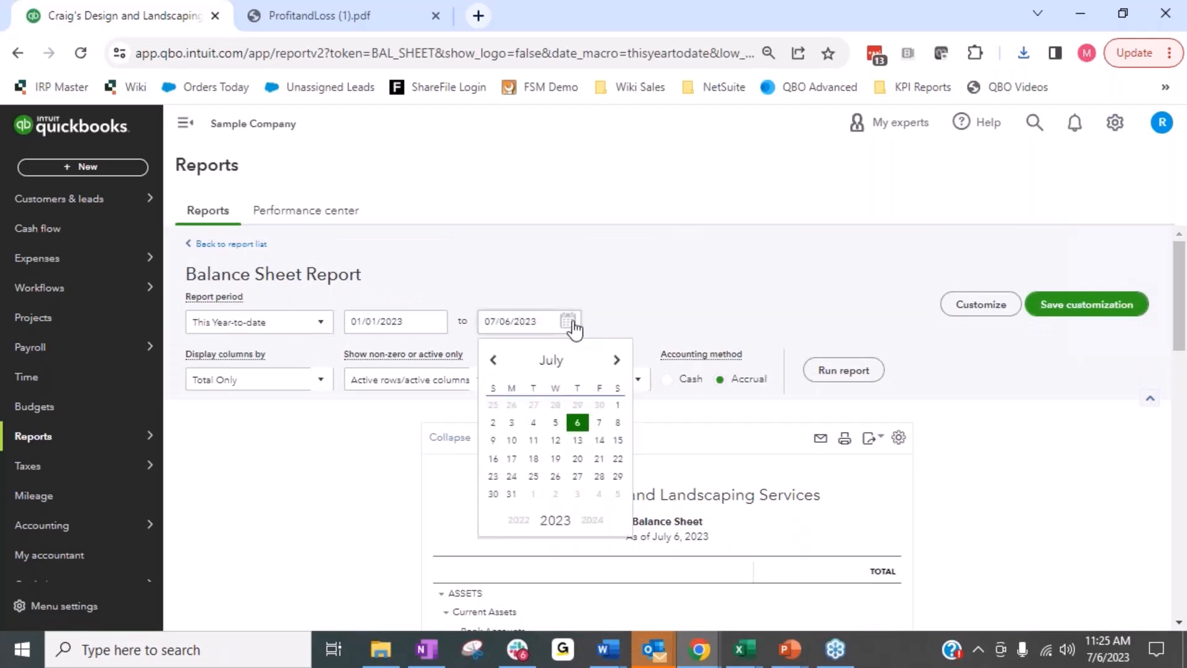
pyautogui.click(494, 360)
pyautogui.click(601, 481)
pyautogui.click(265, 382)
pyautogui.click(217, 472)
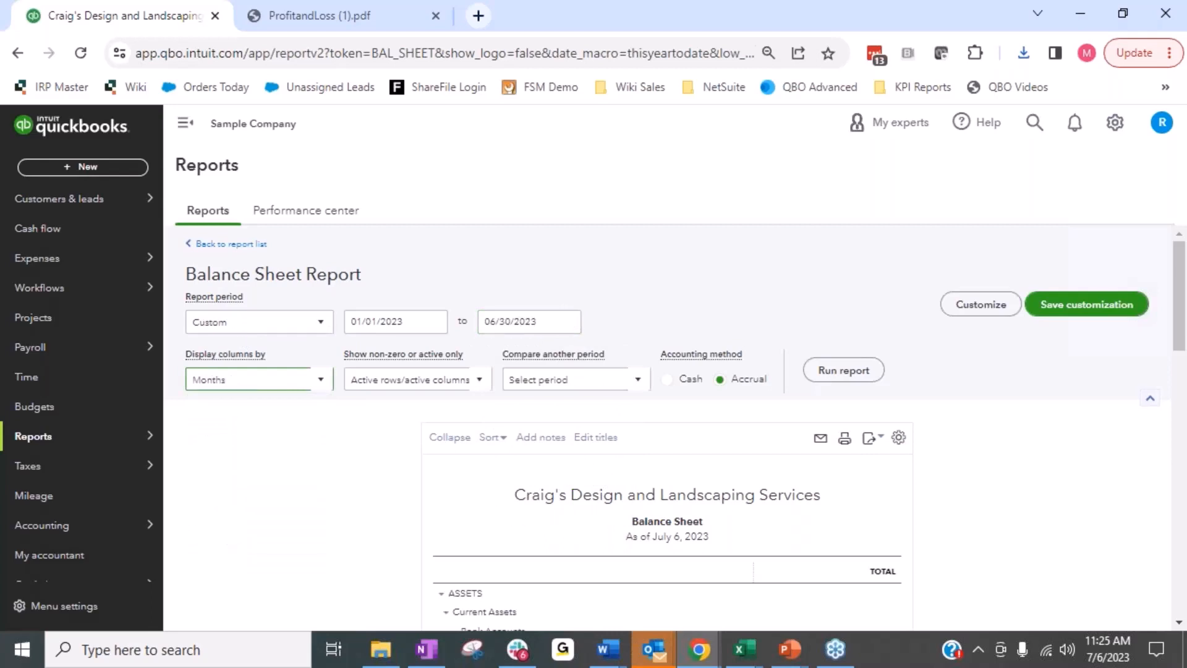
pyautogui.click(848, 374)
# Examine the monthly Balance Sheet from assets through liabilities and equity, including the Opening Balance Equity row.
pyautogui.scroll(-3, 932, 525)
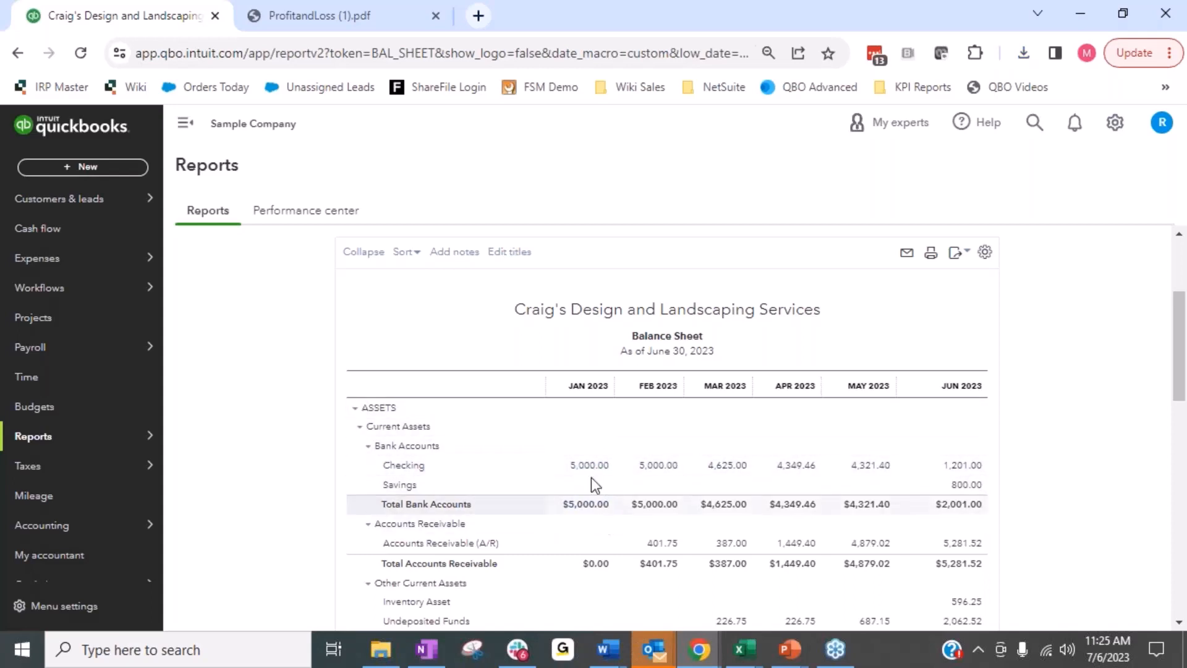
pyautogui.scroll(-3, 595, 482)
pyautogui.scroll(-3, 596, 503)
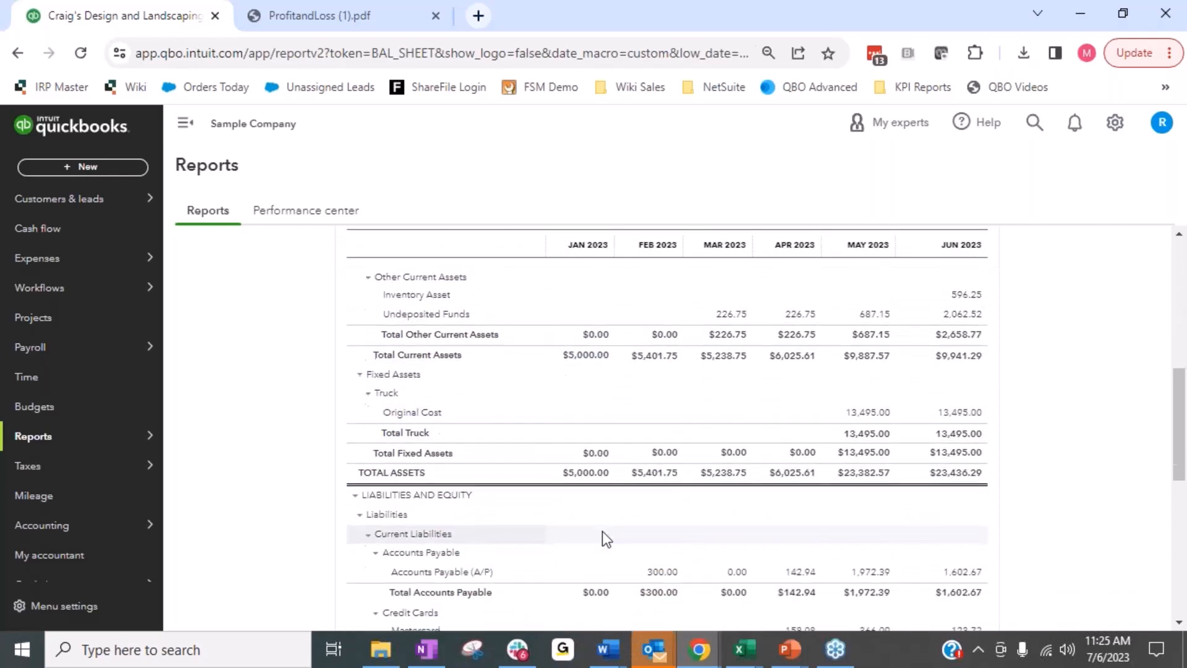
pyautogui.scroll(-8, 602, 533)
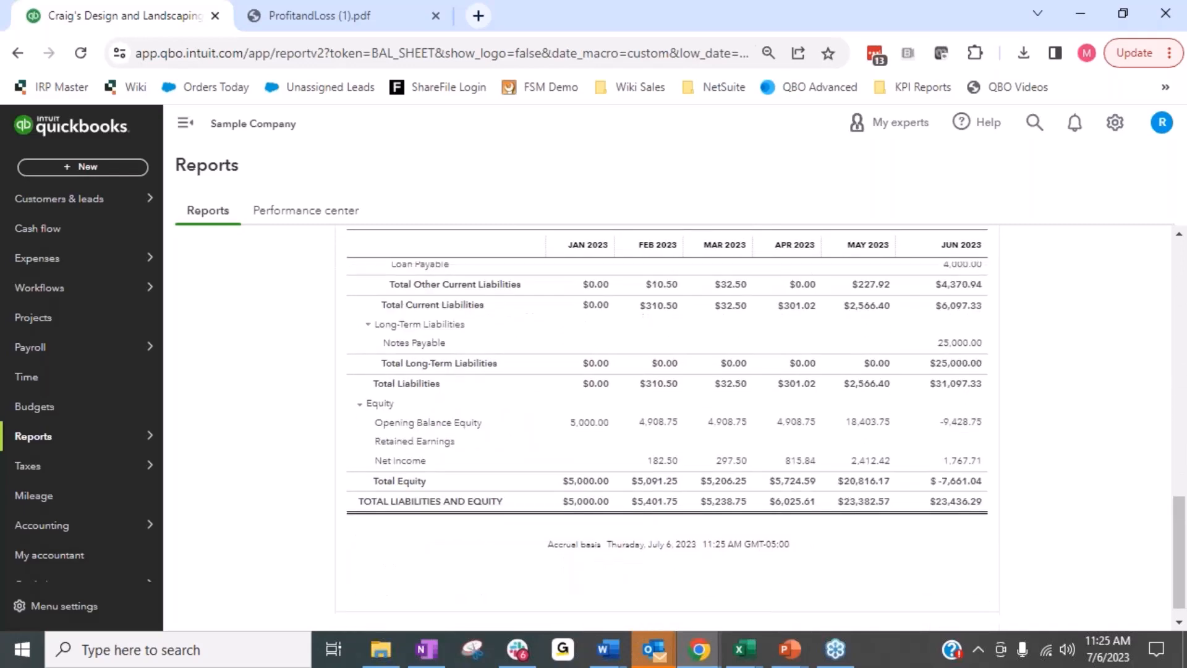
pyautogui.scroll(15, 585, 476)
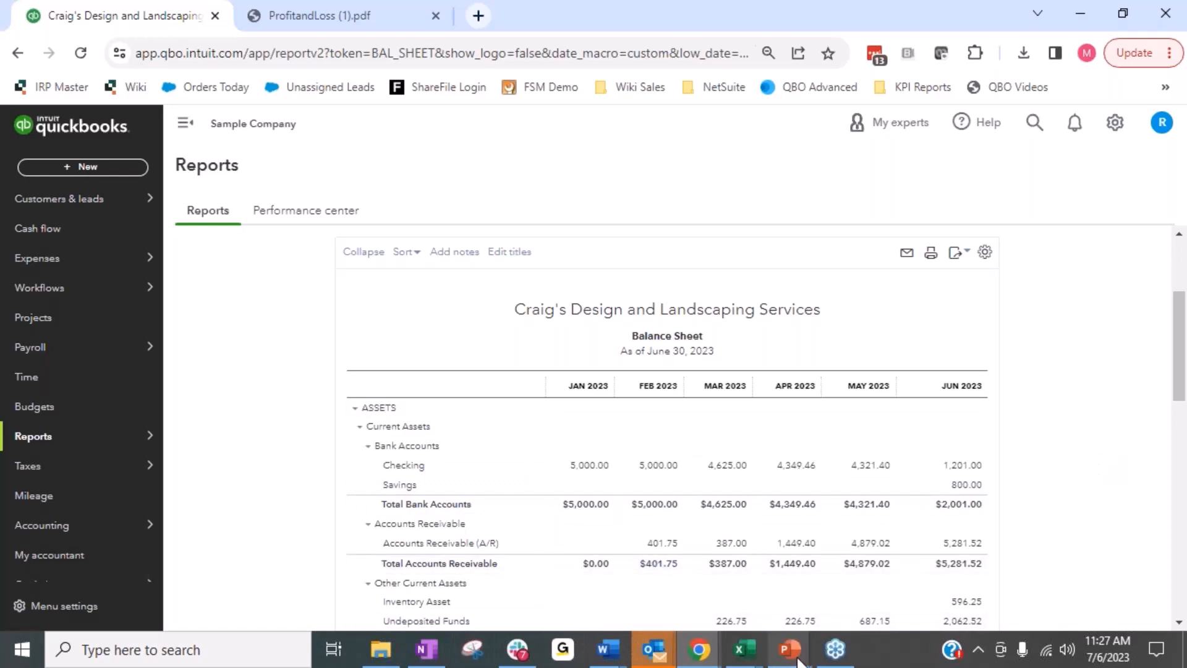
# Switch to the PowerPoint slide show at the Beginning Balances slide.
pyautogui.moveTo(788, 646)
pyautogui.click(1006, 581)
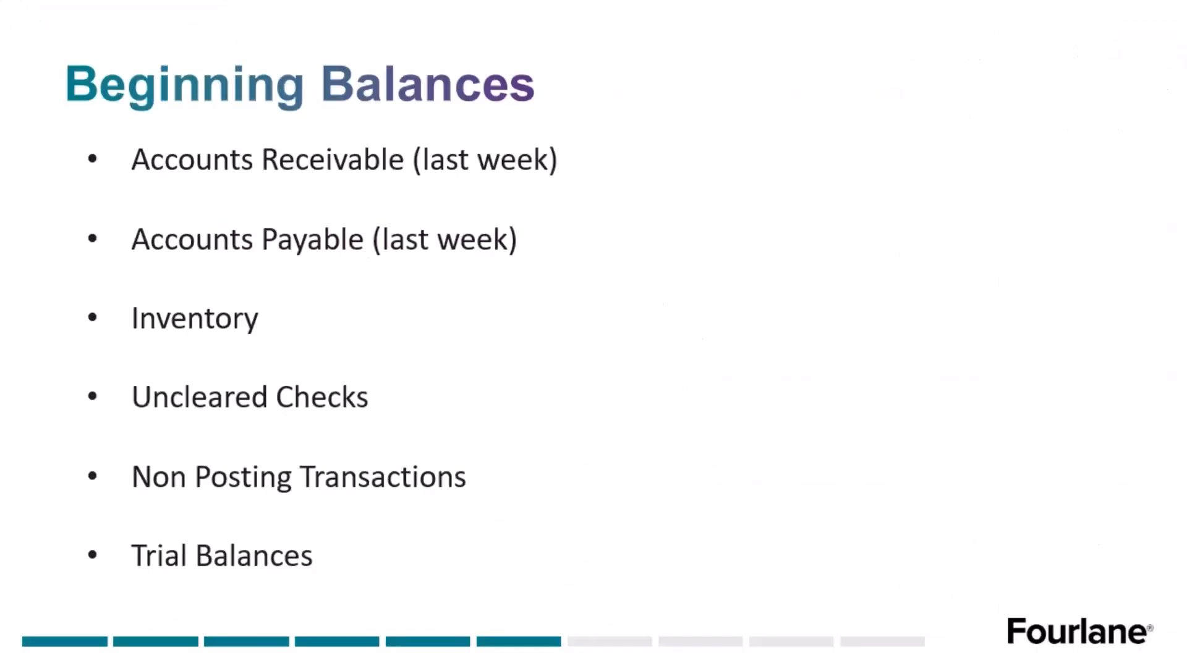